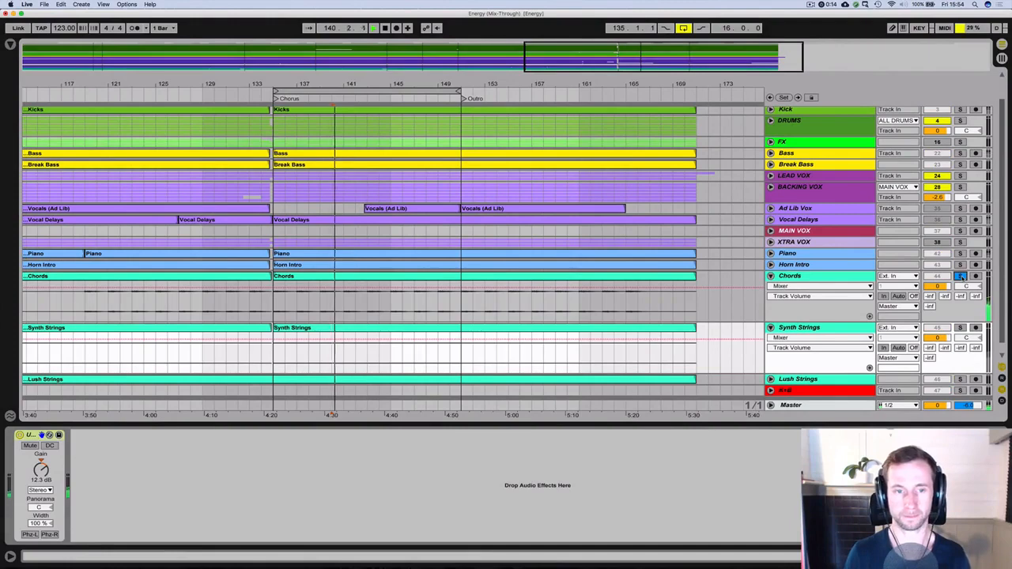
Step: Audition the soloed Chords from the Chorus marker, then unfold the Lush Strings track and set the playback position to bar 135 on Synth Strings
key(space)
click(274, 304)
key(space)
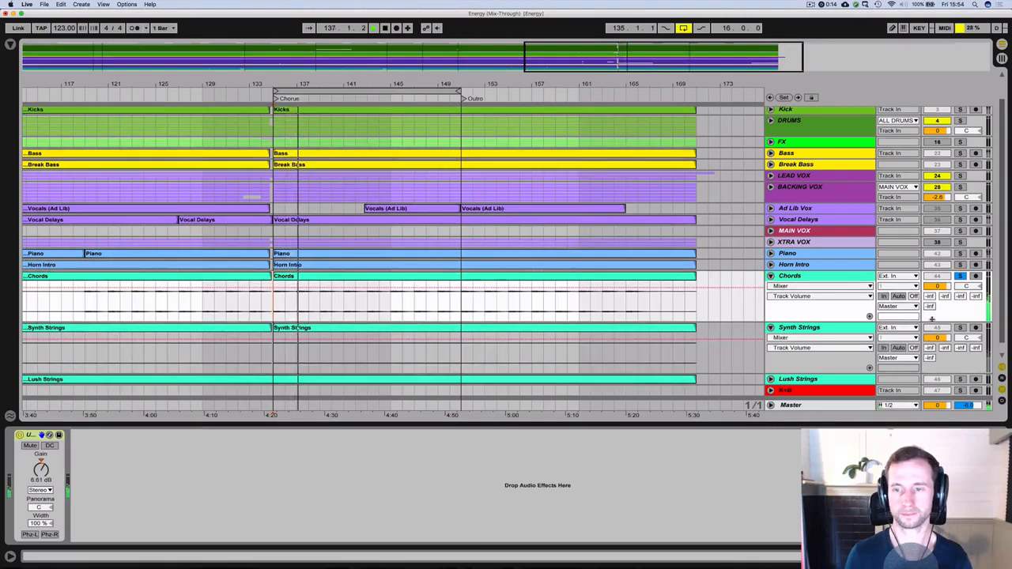
click(771, 380)
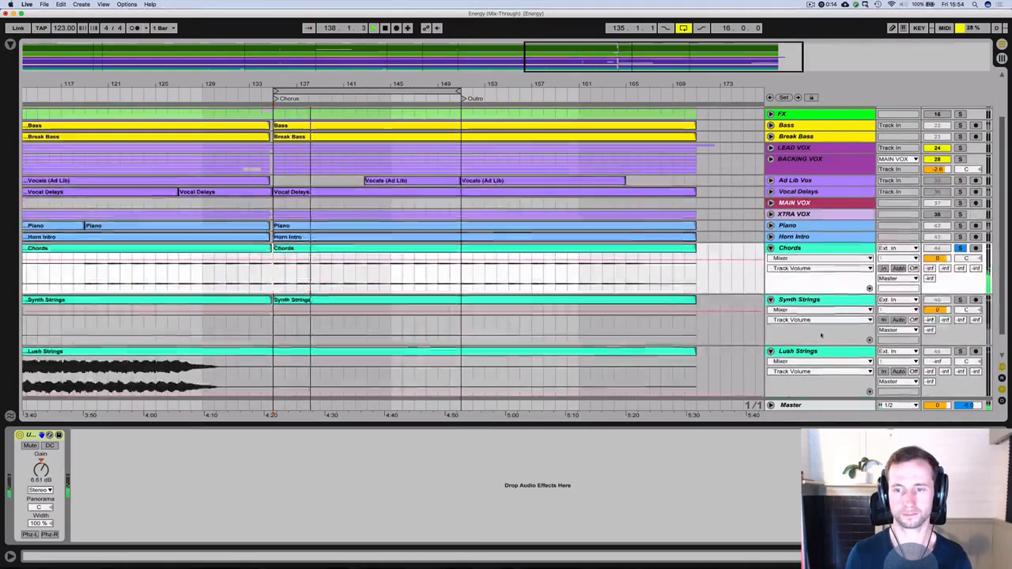
click(272, 338)
key(space)
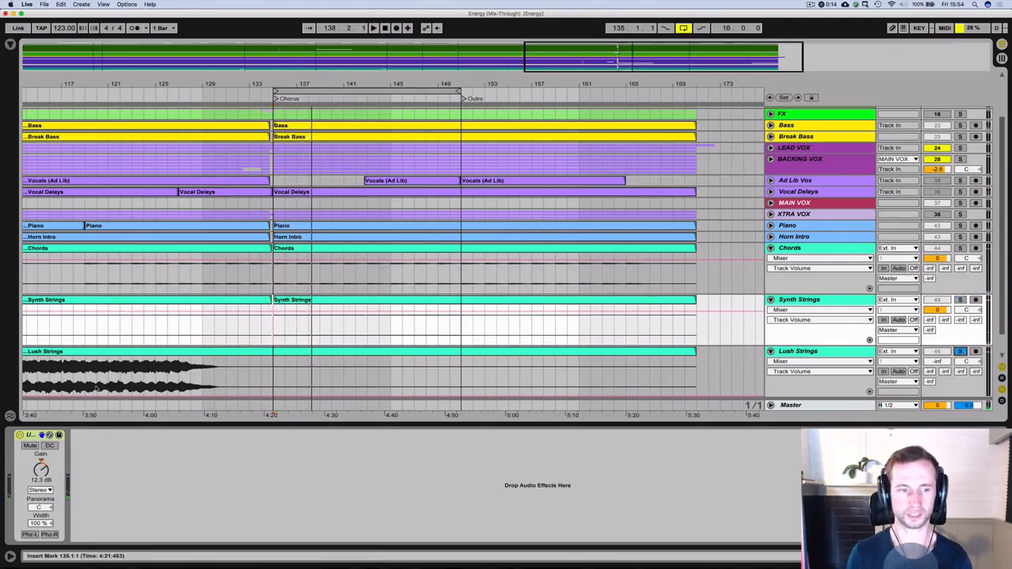
Step: Play the soloed Lush Strings from bar 121 and set the track's volume to -1.4 dB
click(108, 377)
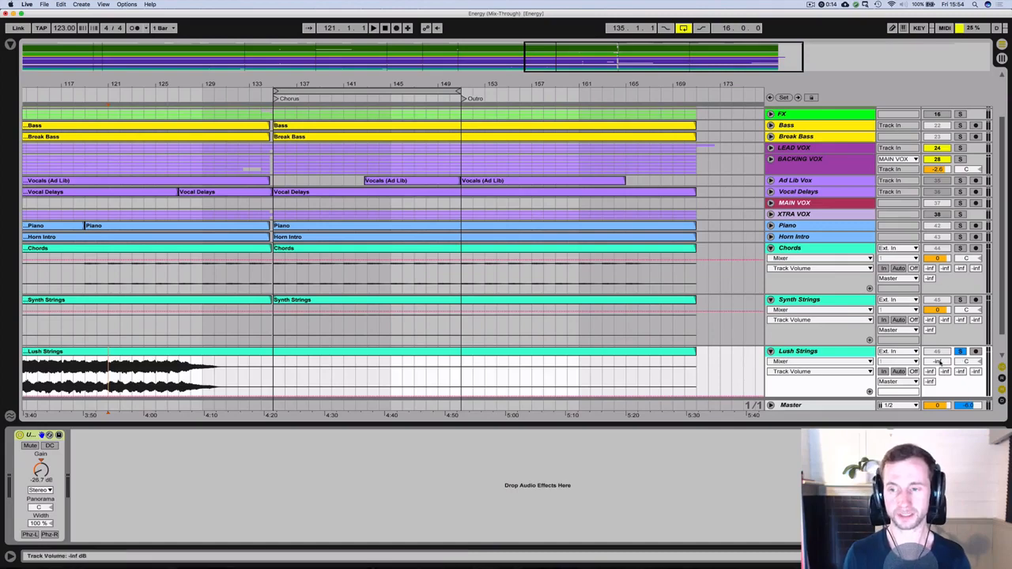
key(space)
mouse_move(939, 361)
mouse_down()
mouse_move(939, 348)
mouse_move(938, 364)
mouse_up()
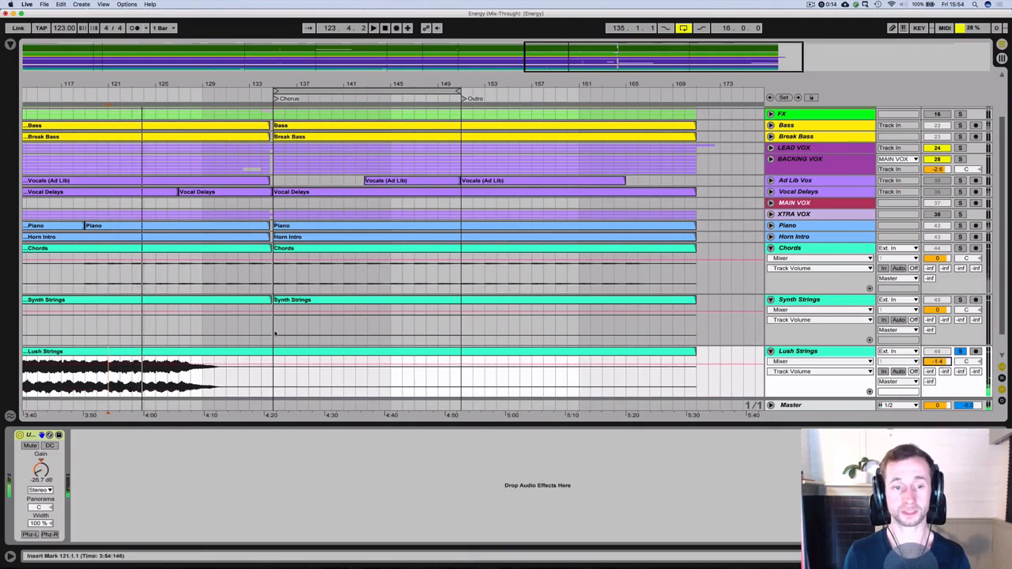
Step: Return to the Chorus start, clear the track solo, and pull the Chords and Synth Strings volumes down to -inf dB
click(275, 333)
key(space)
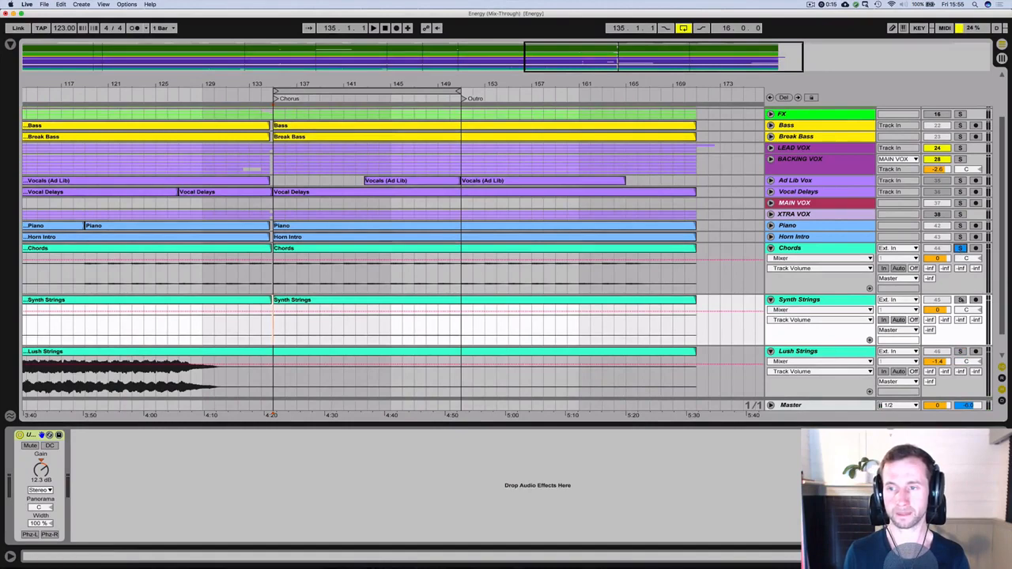
click(961, 301)
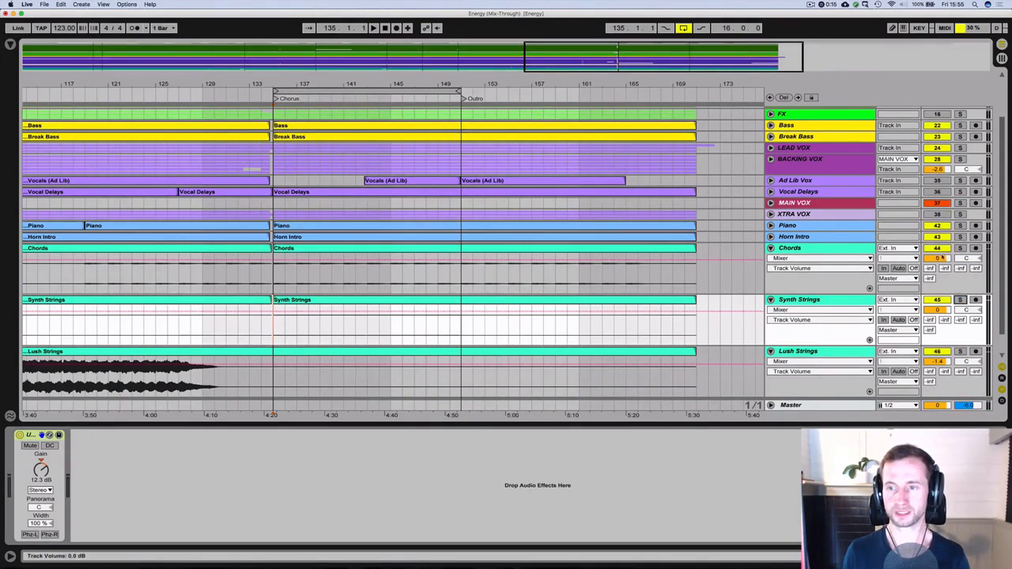
drag(939, 258, 943, 258)
drag(938, 309, 932, 349)
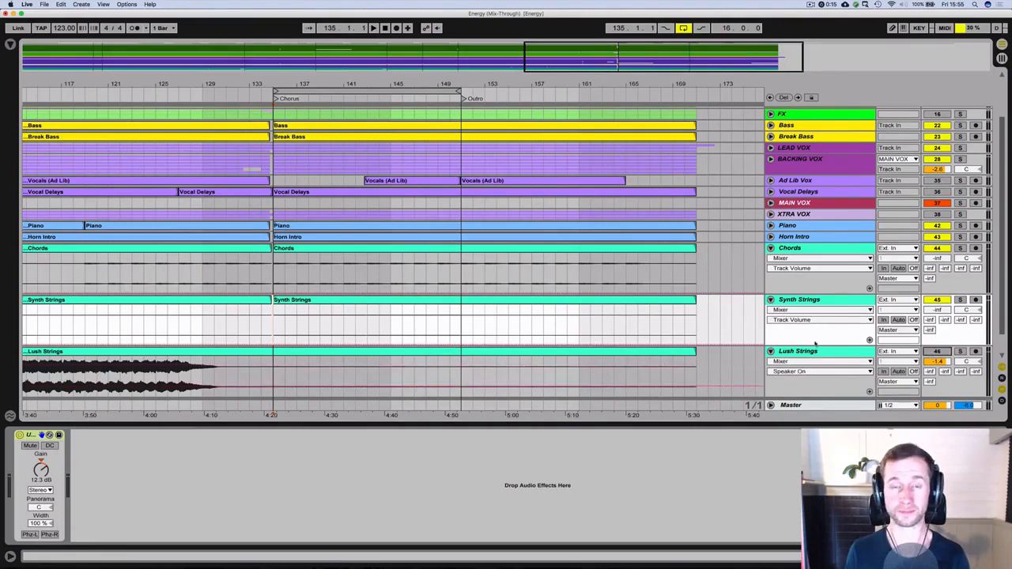
Step: Play the Chorus with the full mix, raising the Chords volume to -1.3 dB and the Synth Strings volume to -2.2 dB
key(space)
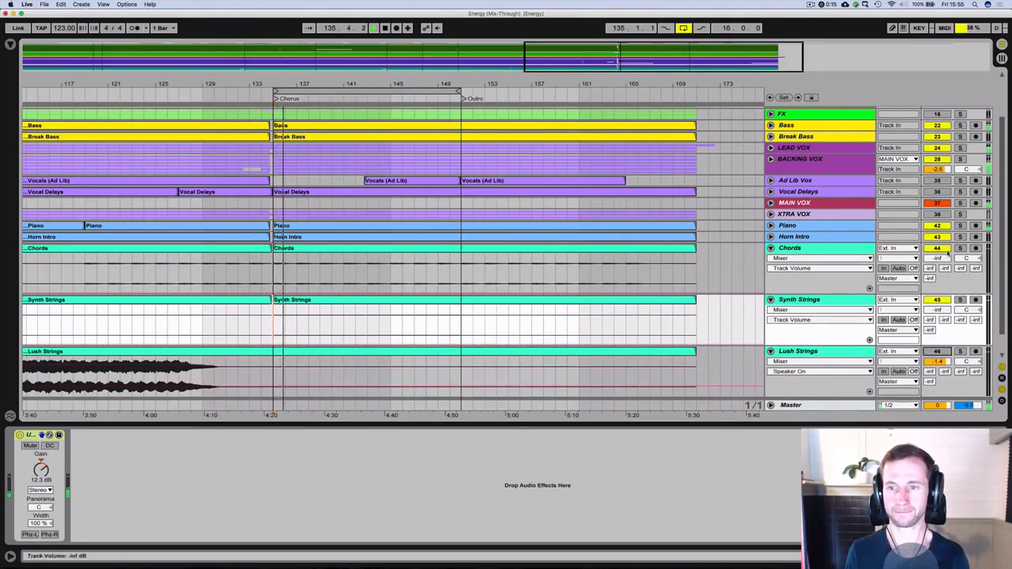
drag(938, 258, 938, 217)
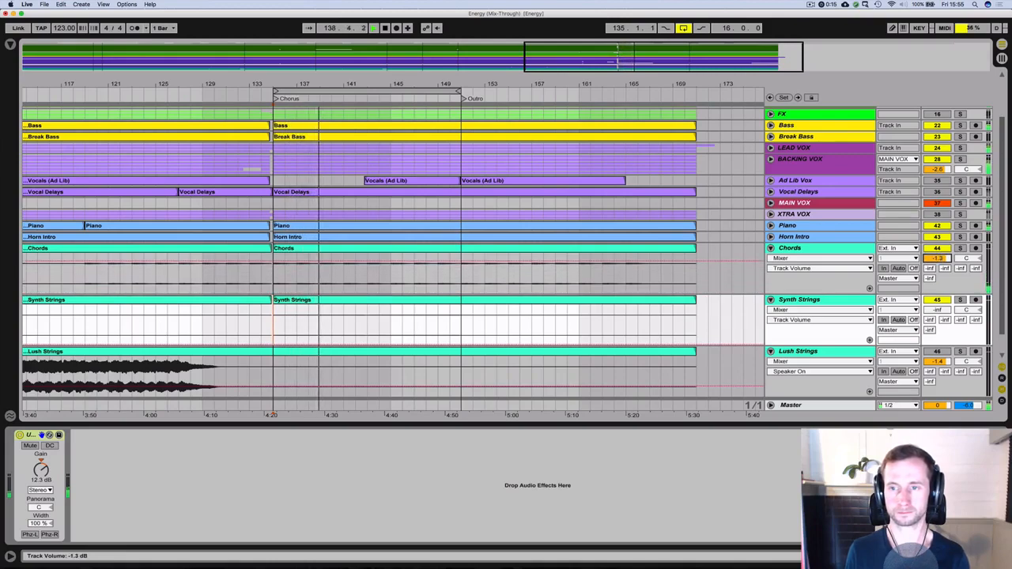
drag(937, 310, 938, 309)
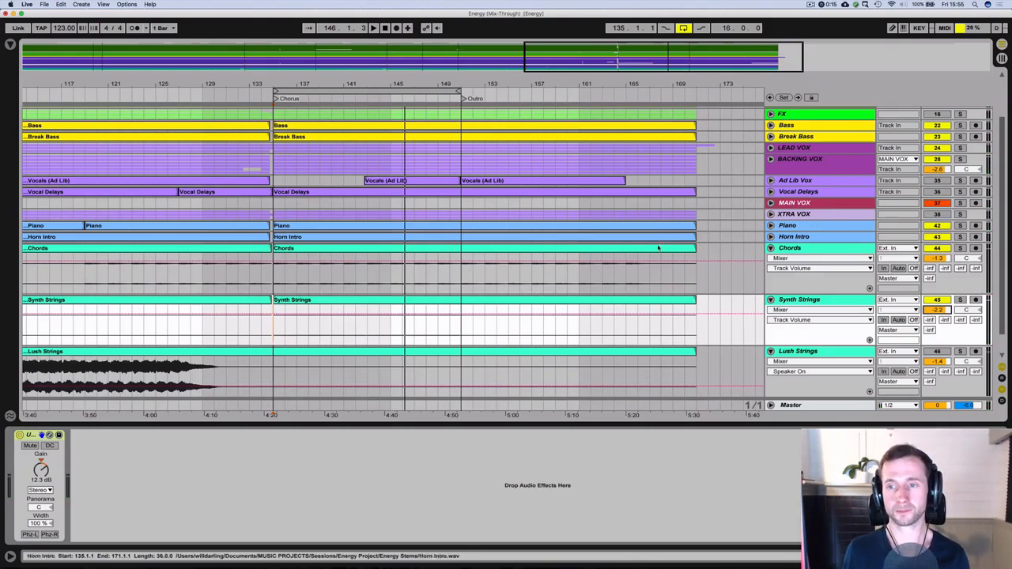
Step: Select and solo the Chords track, playing it from the start of the Chorus
click(831, 249)
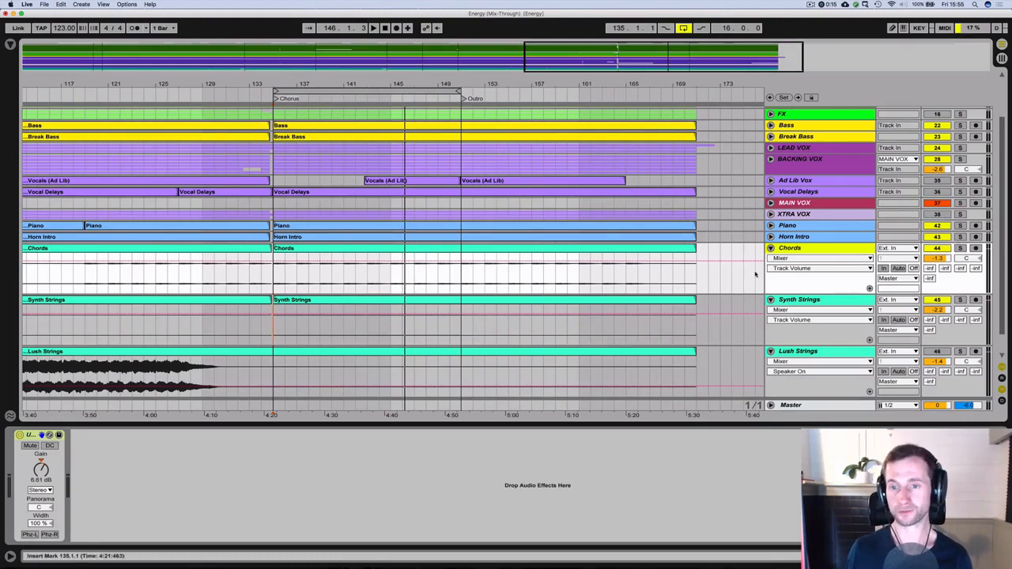
double_click(803, 250)
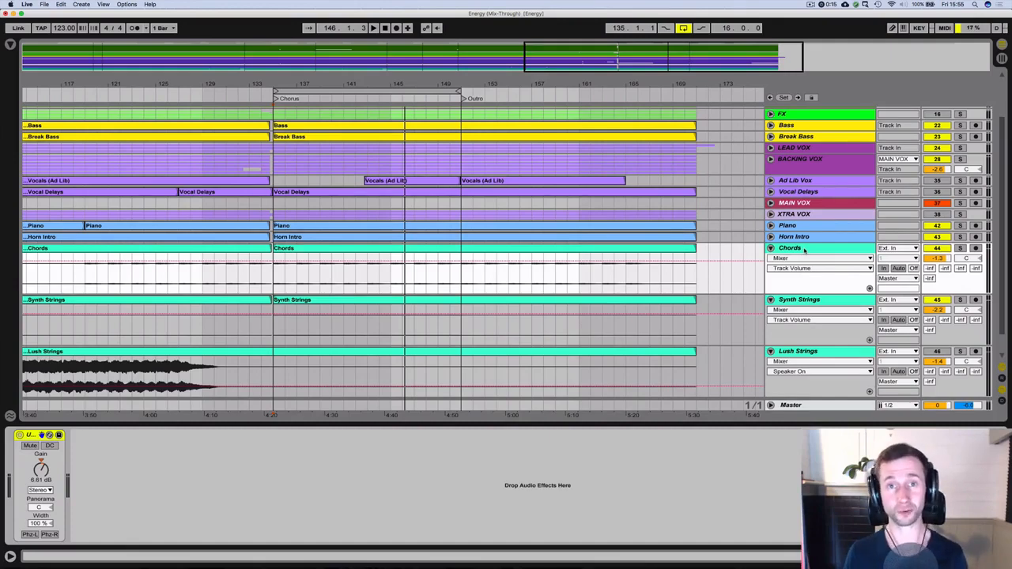
click(804, 250)
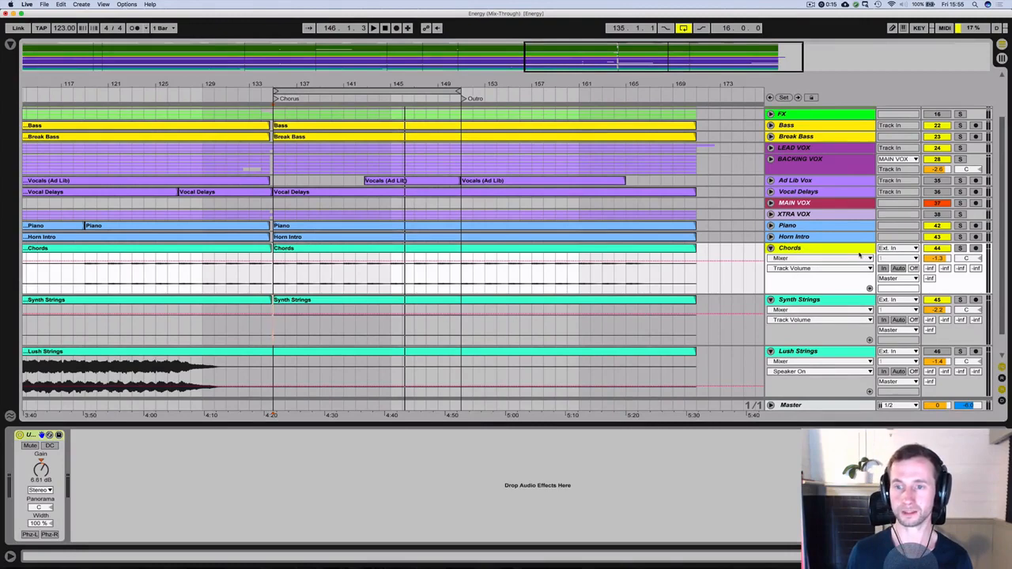
key(space)
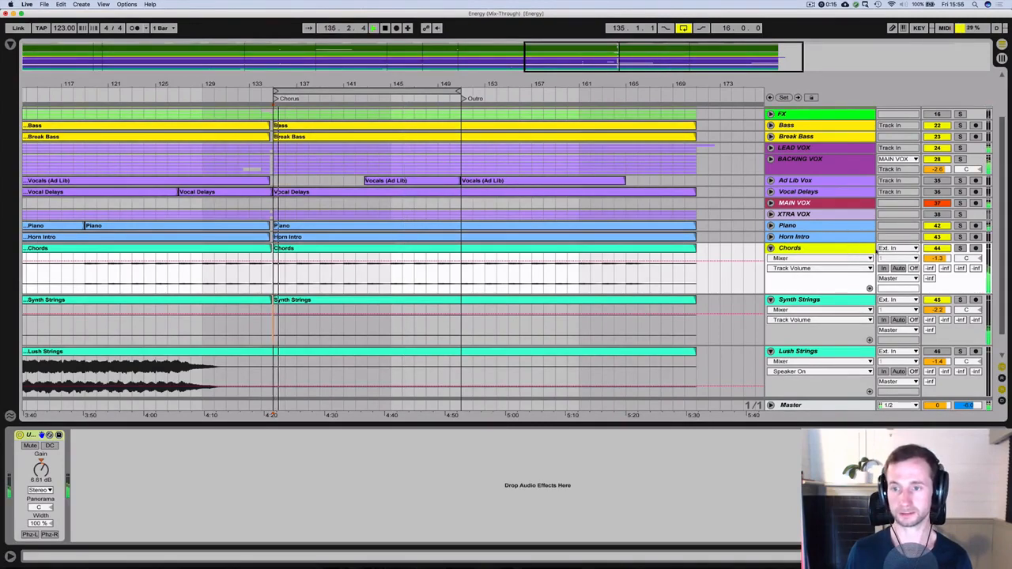
click(960, 248)
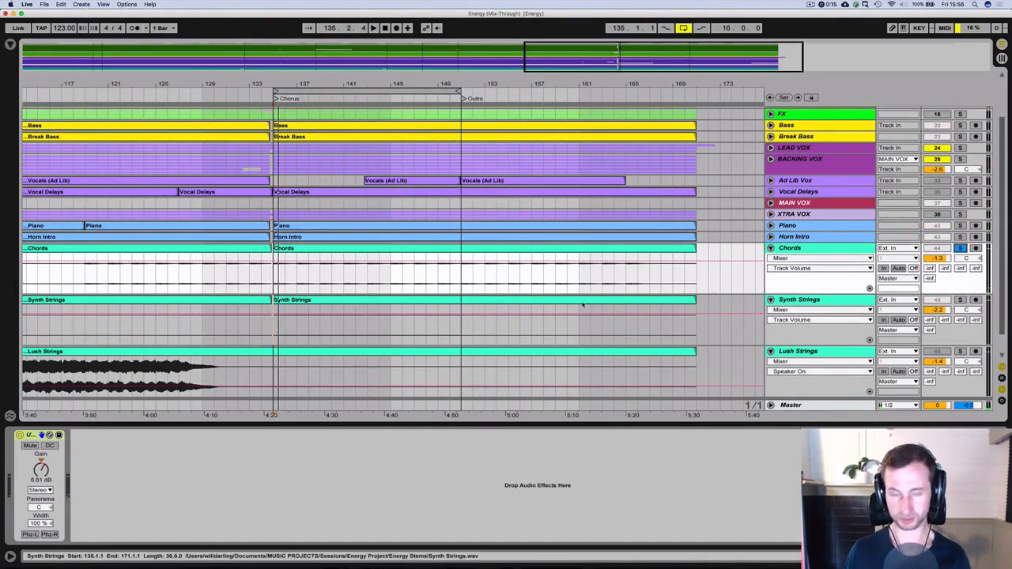
click(812, 248)
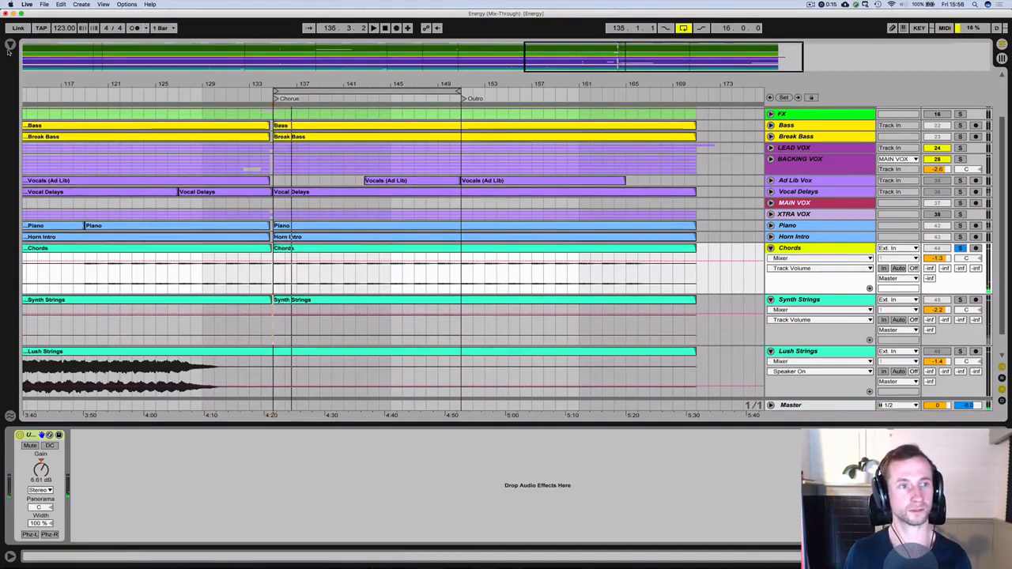
Step: Load the FabFilter Pro-Q 2 plug-in after the Utility on the Chords track and move its window clear of the browser list
click(9, 46)
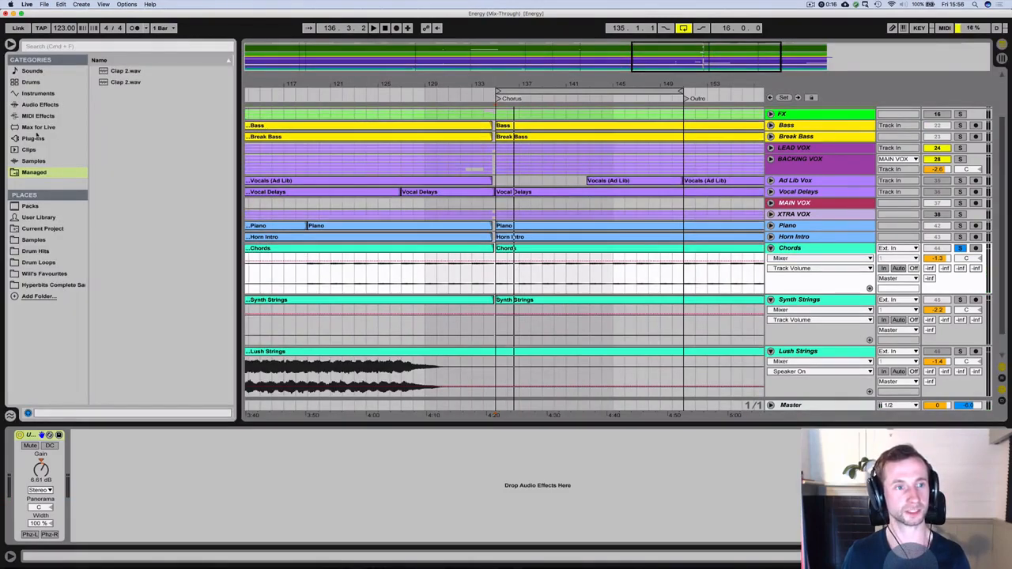
click(32, 137)
click(111, 105)
click(129, 229)
click(132, 217)
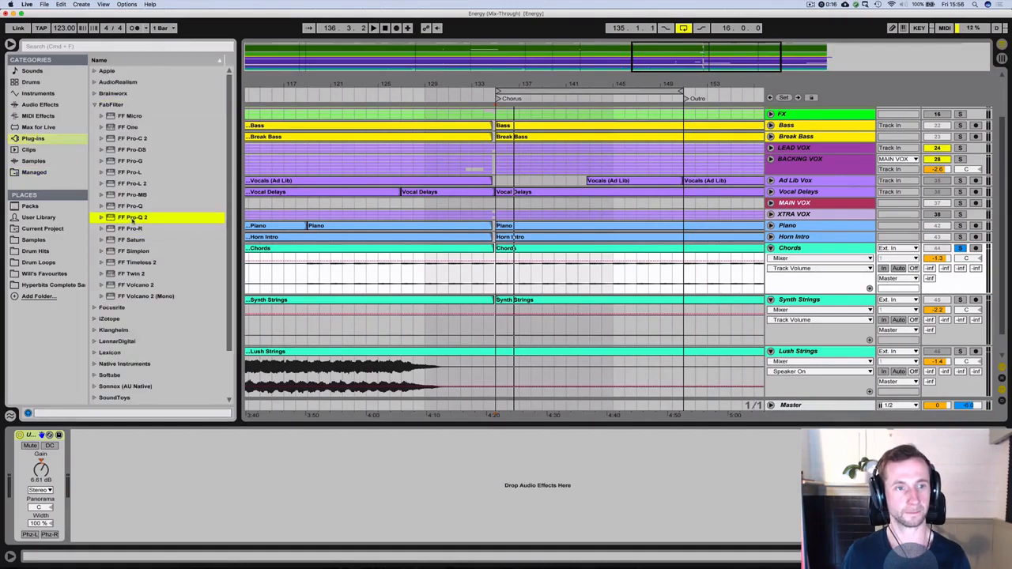
drag(132, 218, 128, 455)
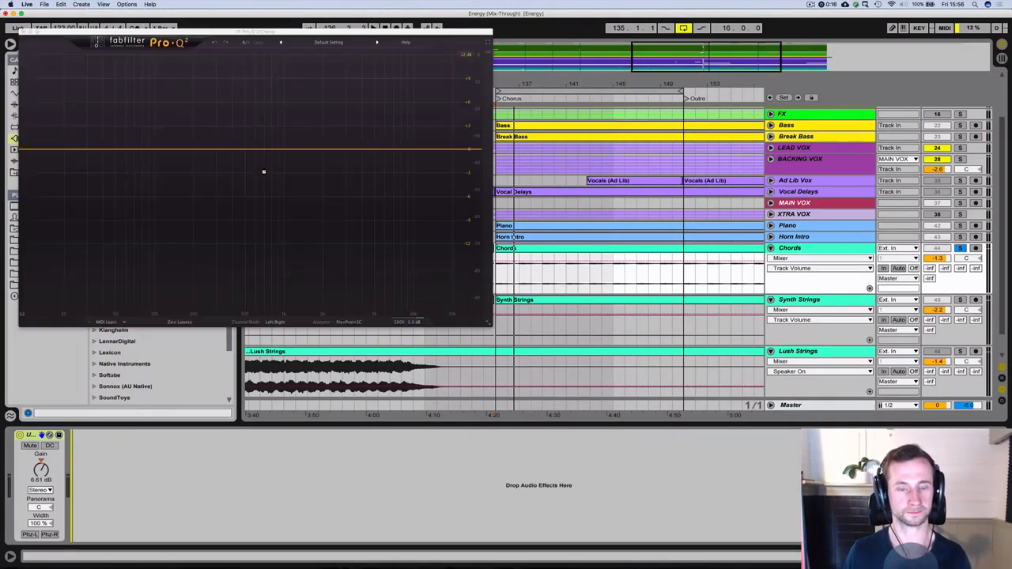
drag(155, 32, 306, 58)
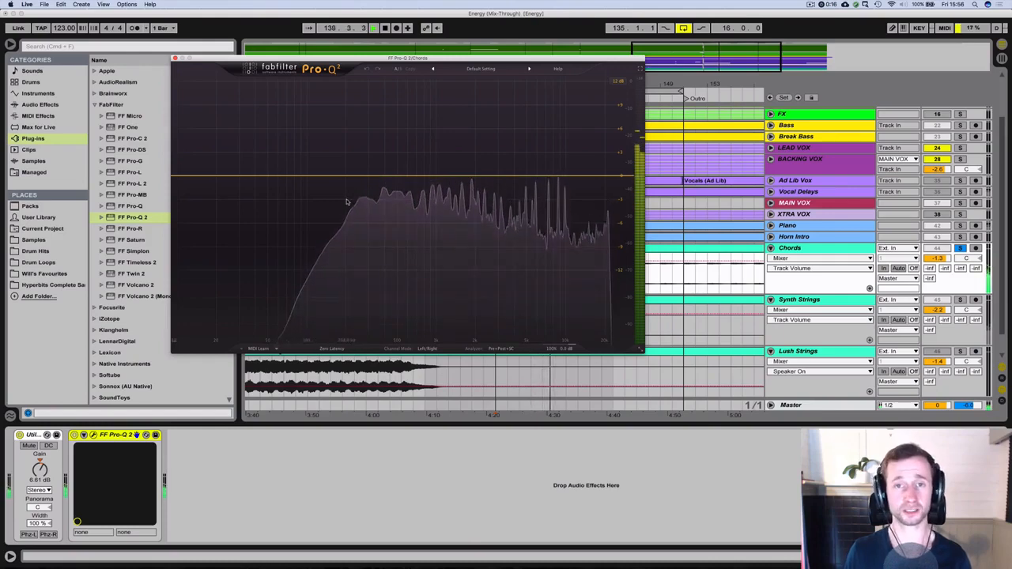
Step: Add a low-cut band in Pro-Q 2, raise its frequency and adjust its Q while the Chords play
click(181, 176)
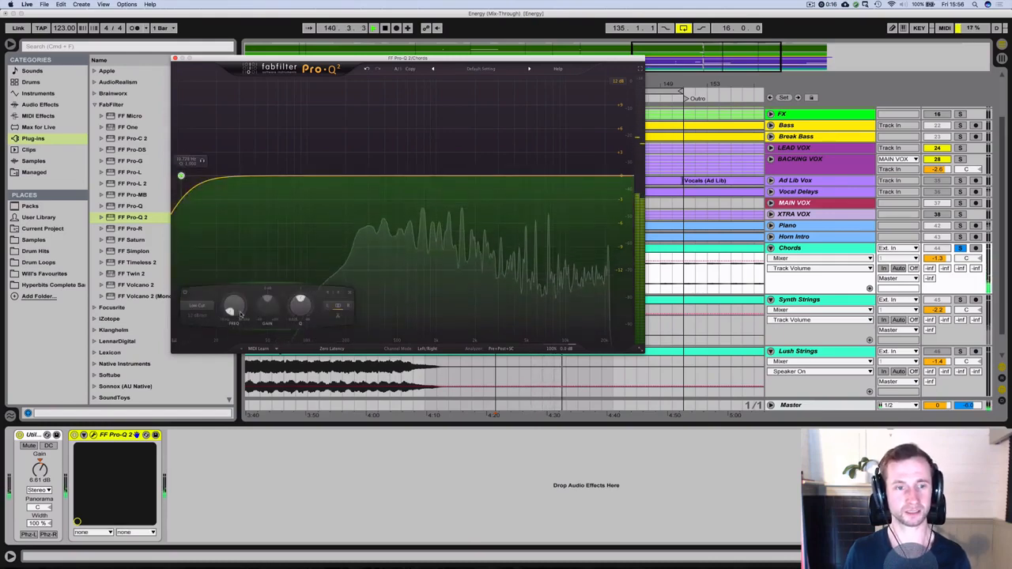
drag(238, 308, 237, 293)
drag(298, 306, 298, 314)
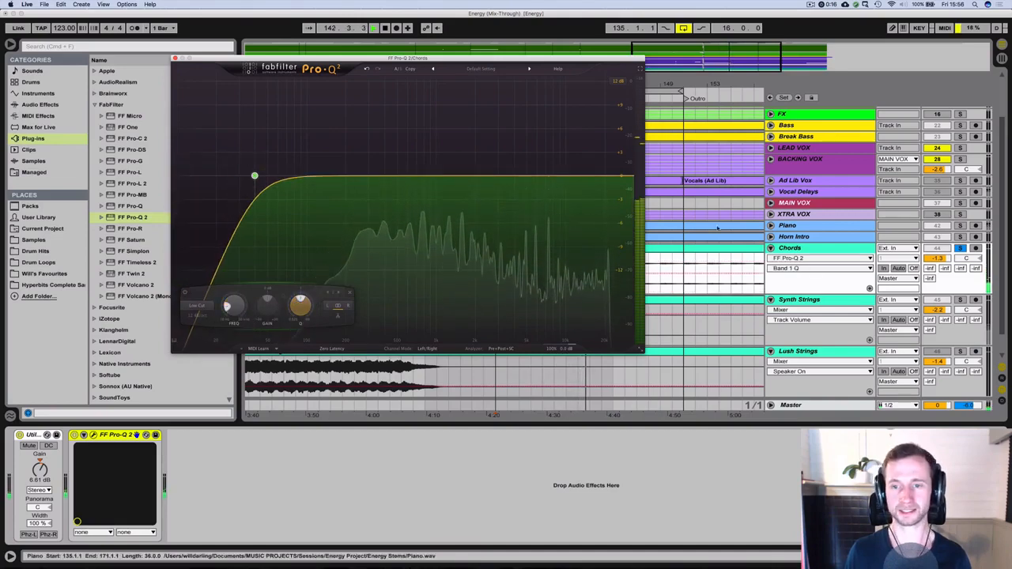
click(391, 304)
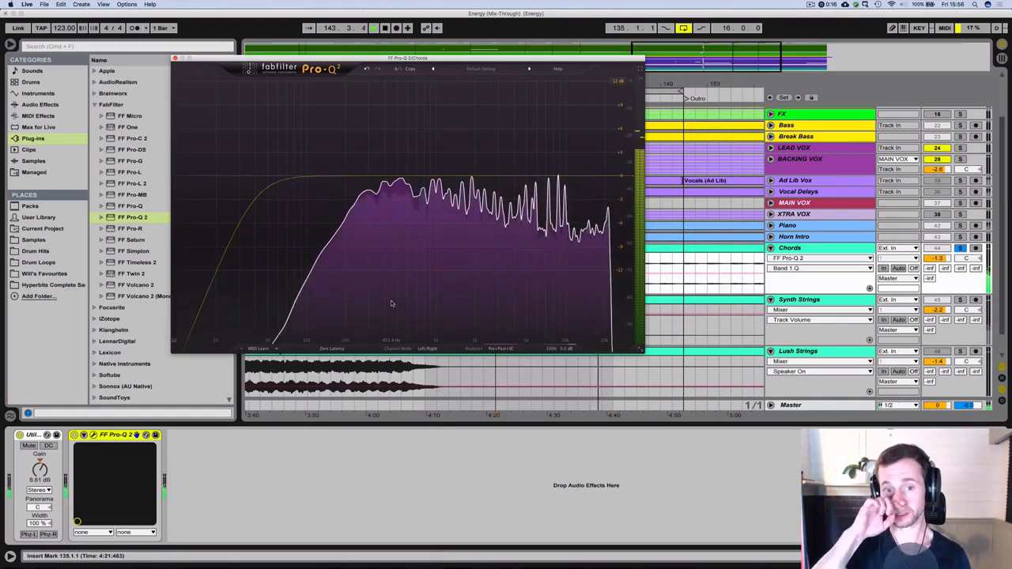
Step: Set the low-cut band's slope to 48 dB/oct and raise its frequency to about 223 Hz
click(253, 176)
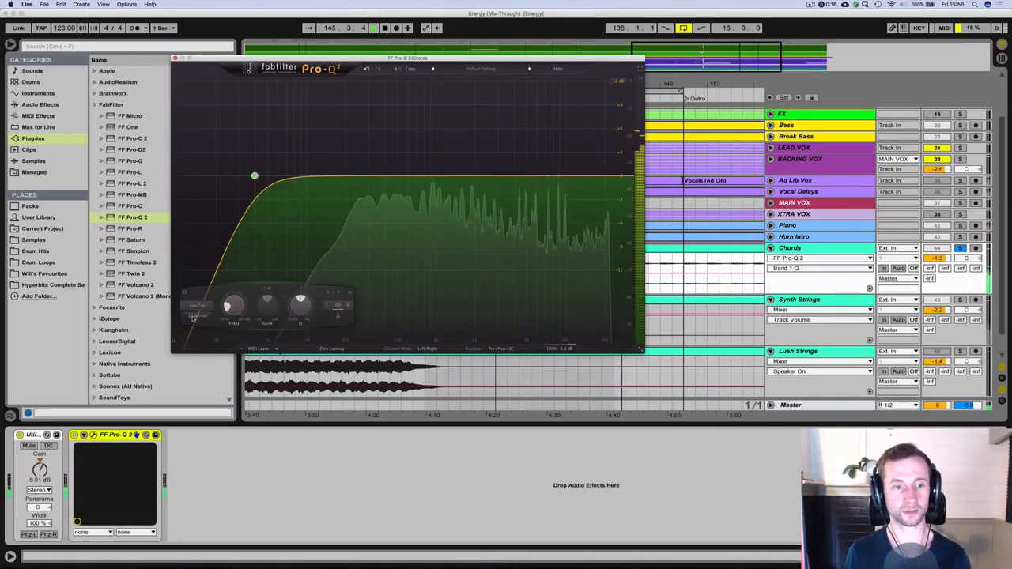
click(193, 317)
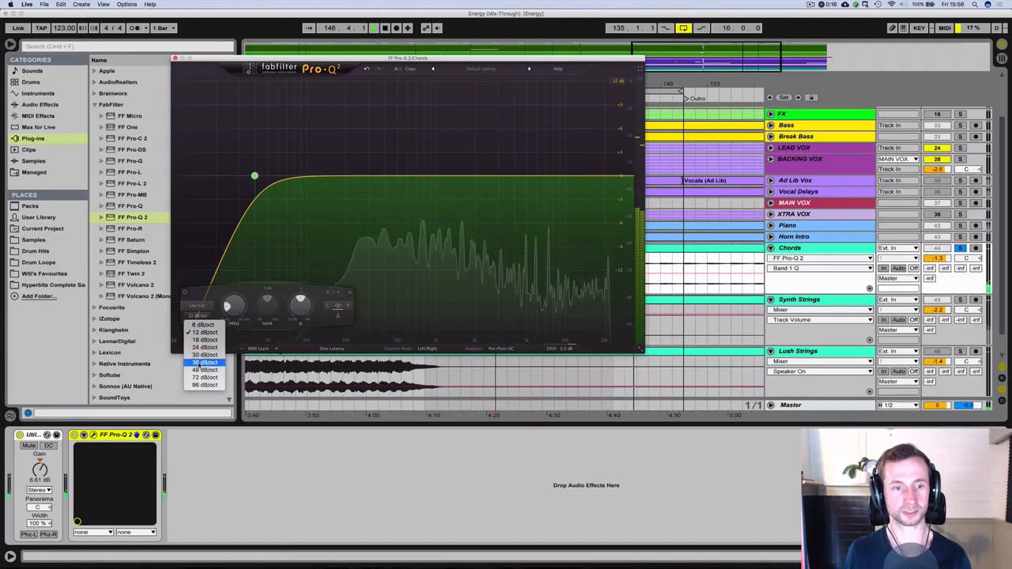
click(204, 370)
drag(239, 307, 225, 273)
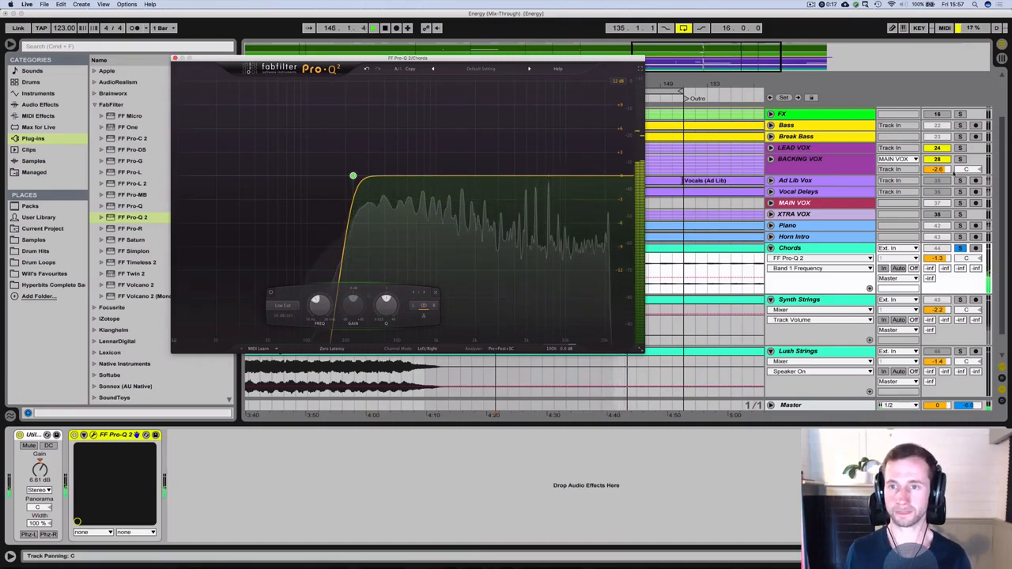
Step: Replay the equalised Chords track briefly from the Chorus start and close the Pro-Q 2 window
scroll(949, 175, up, 3)
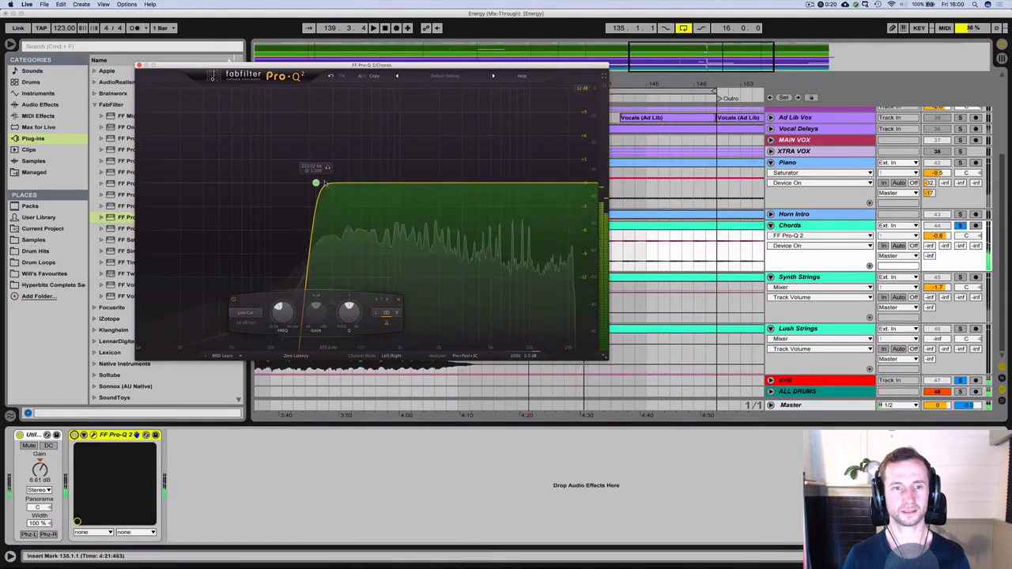
key(space)
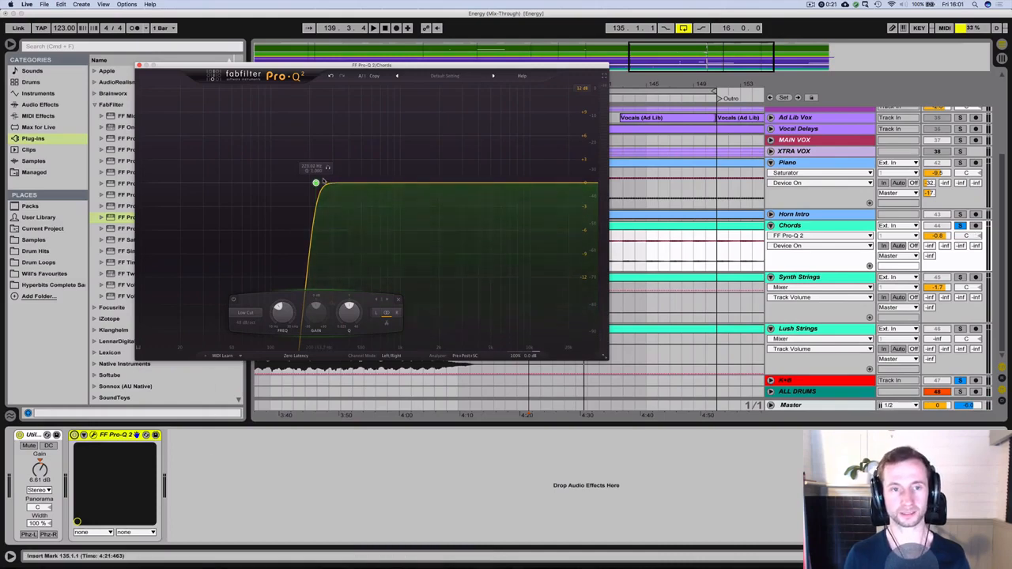
drag(172, 64, 291, 94)
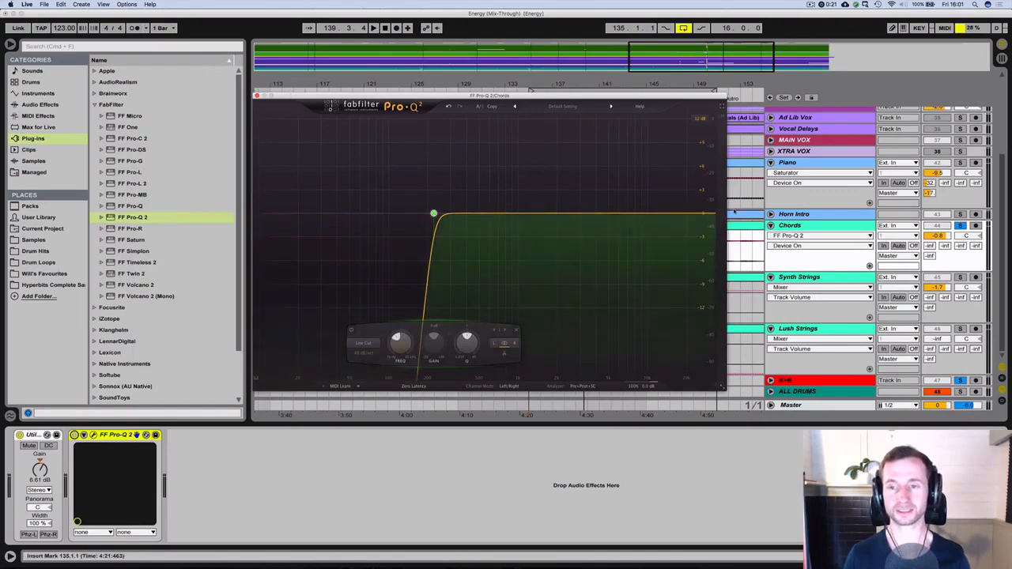
click(826, 226)
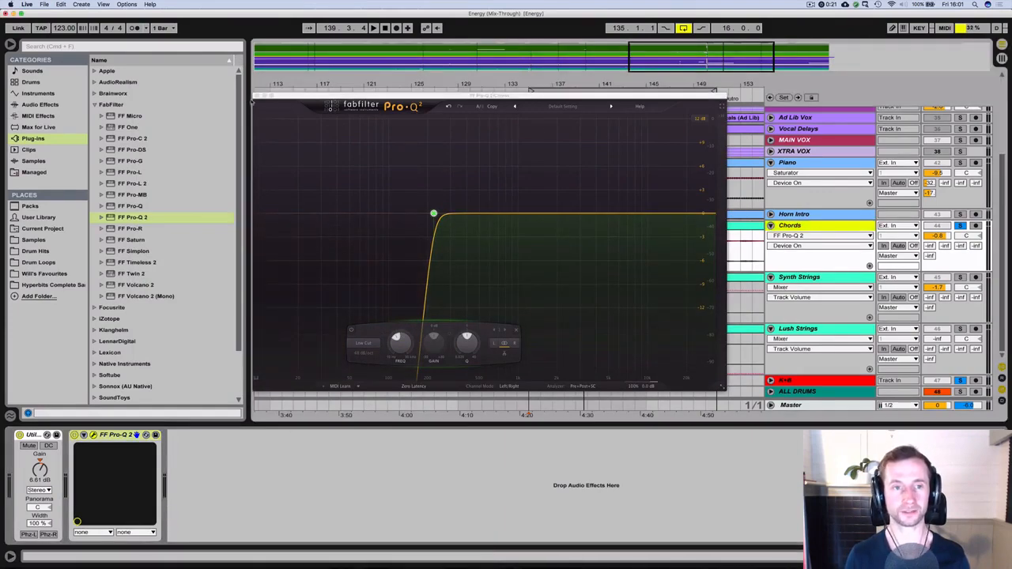
key(space)
key(space)
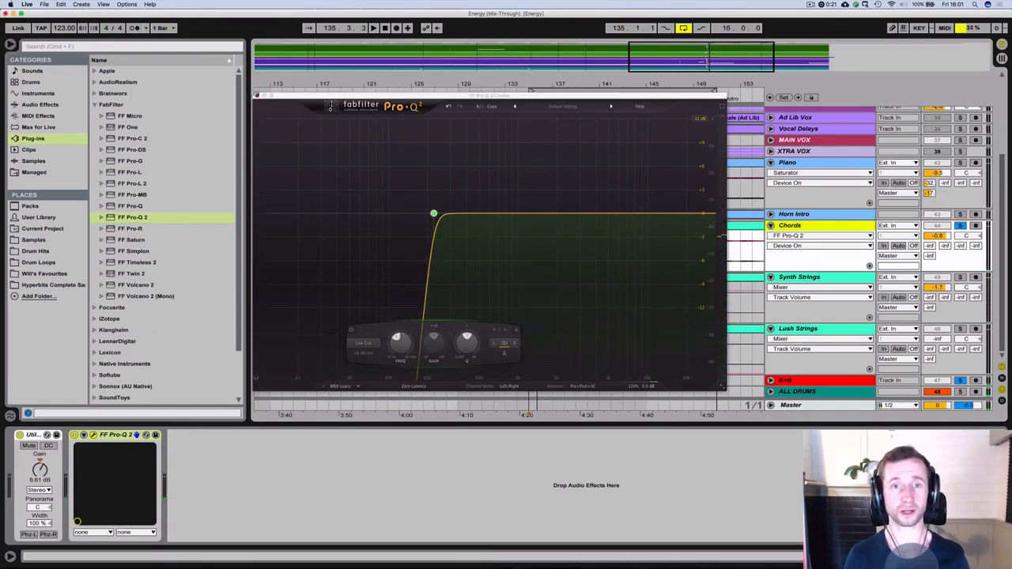
click(256, 95)
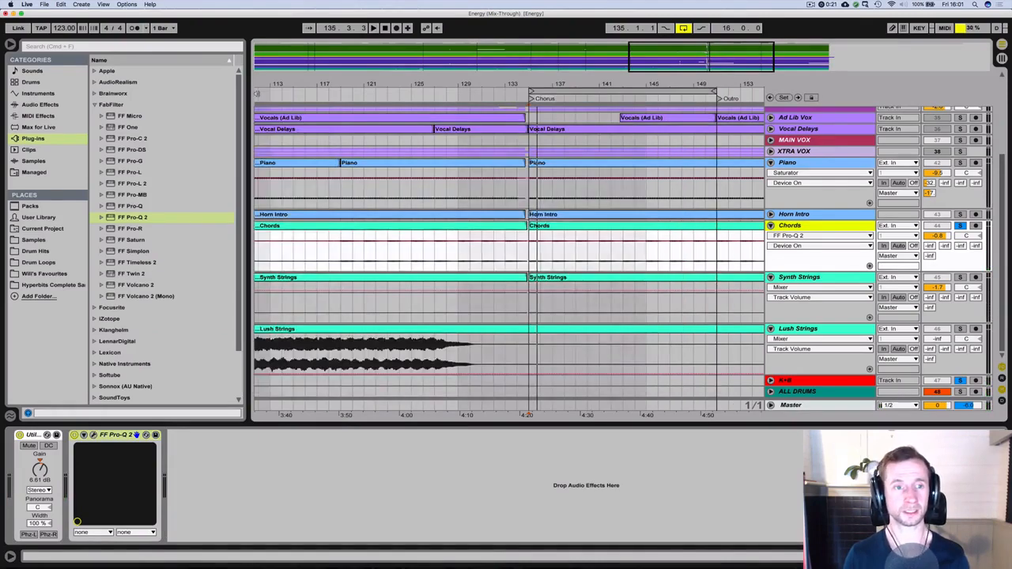
Step: Load the OTT preset of Multiband Dynamics from the built-in audio effects after Pro-Q 2 on the Chords track
click(93, 105)
click(49, 105)
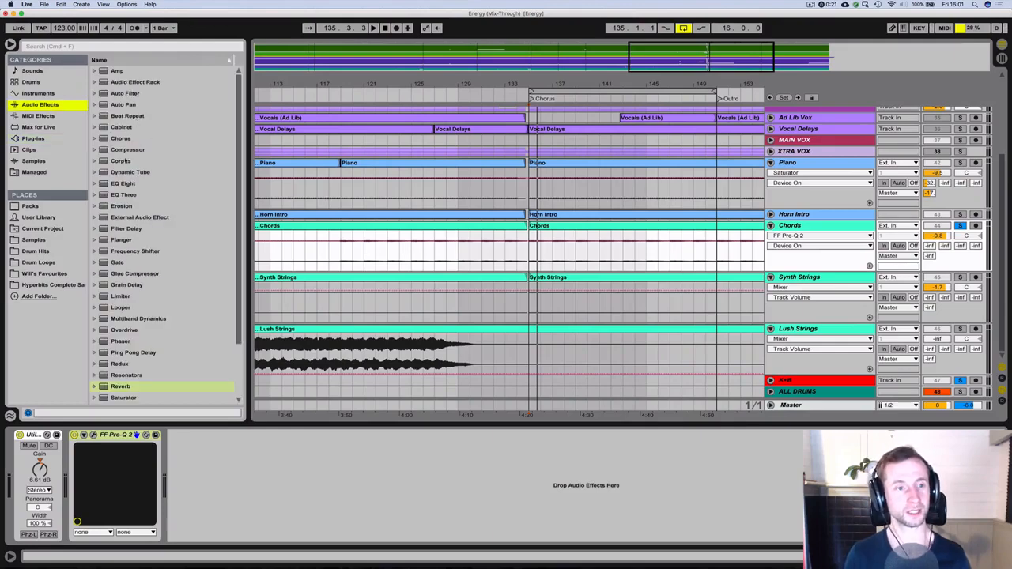
click(112, 106)
key(Up)
key(Up)
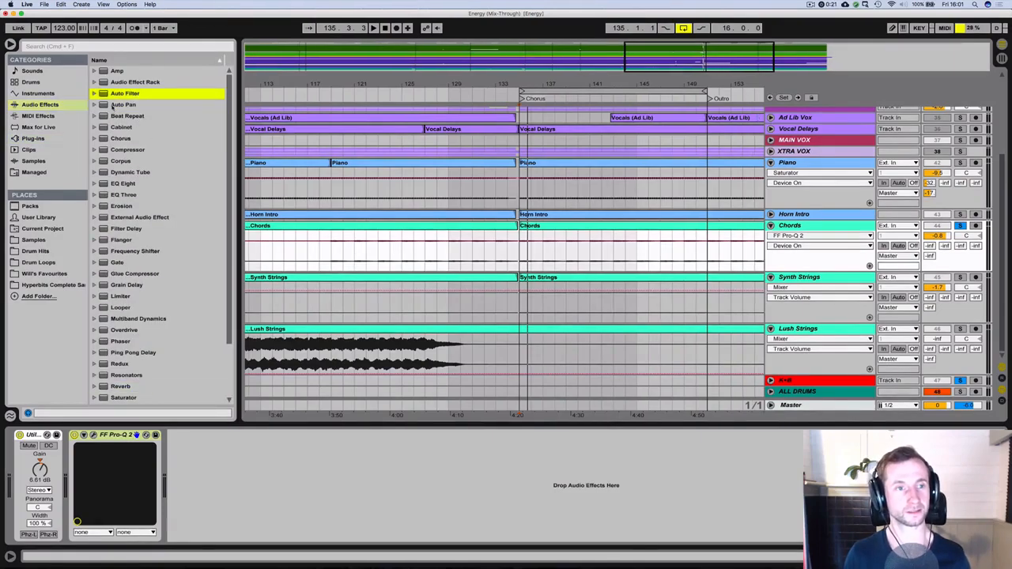
key(Down)
key(Up)
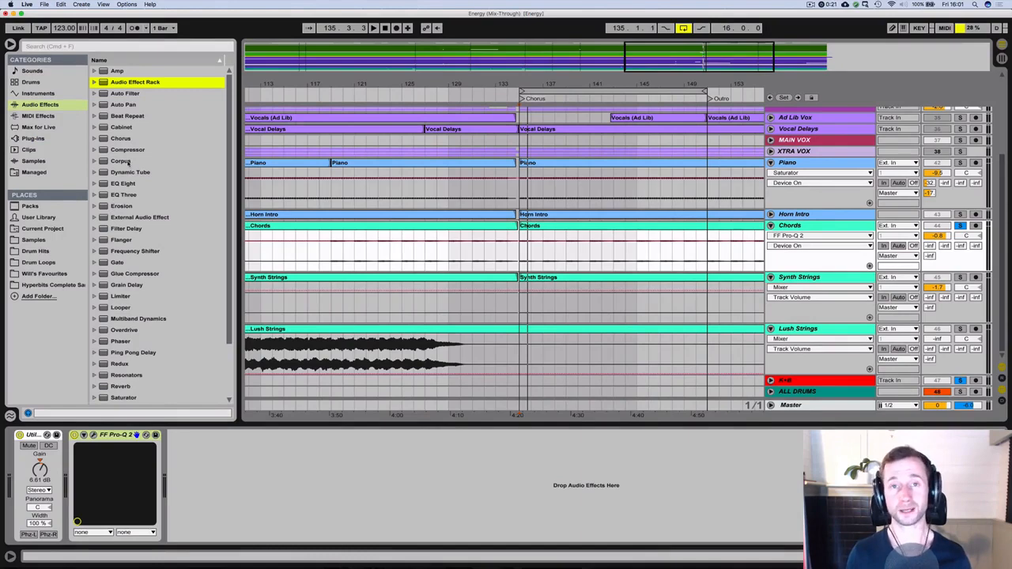
scroll(127, 164, down, 3)
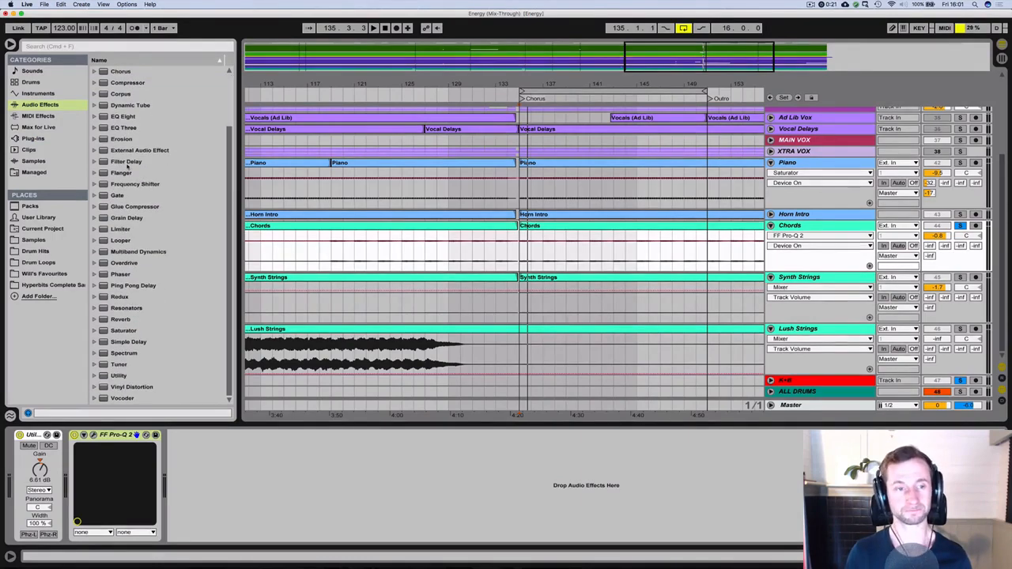
click(113, 251)
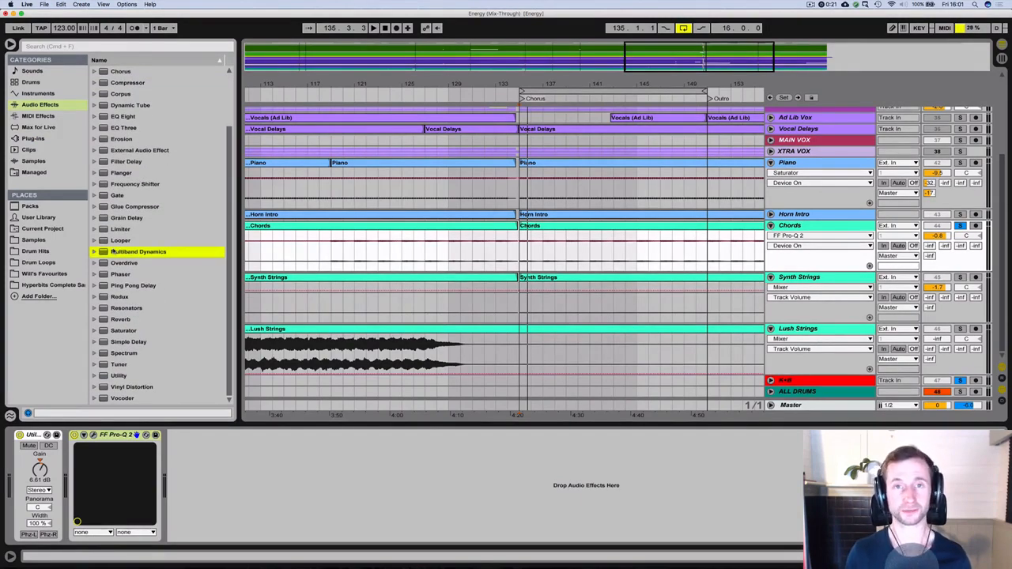
key(Up)
key(Up)
key(Up)
key(Up)
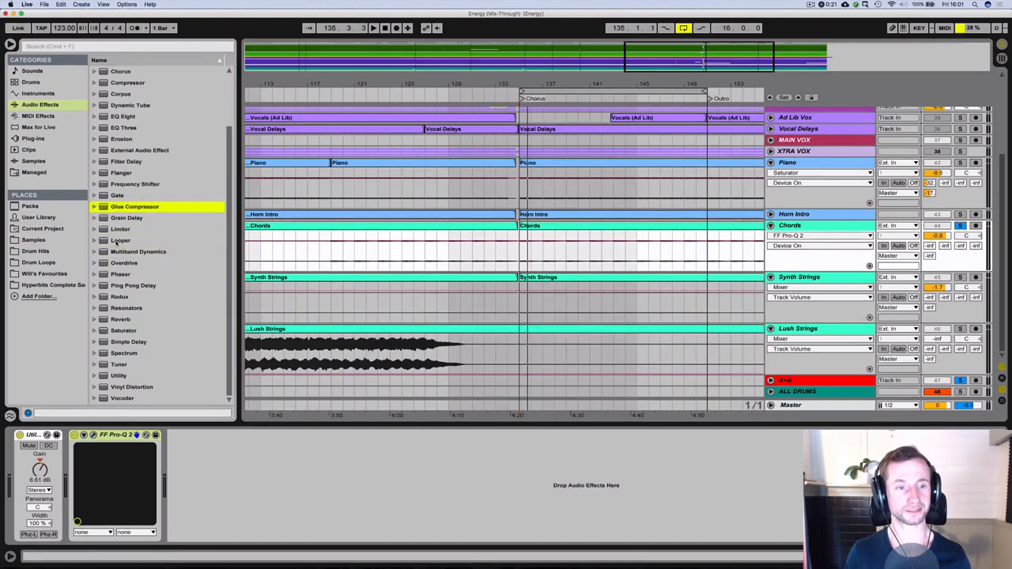
key(Up)
key(Up)
key(Up)
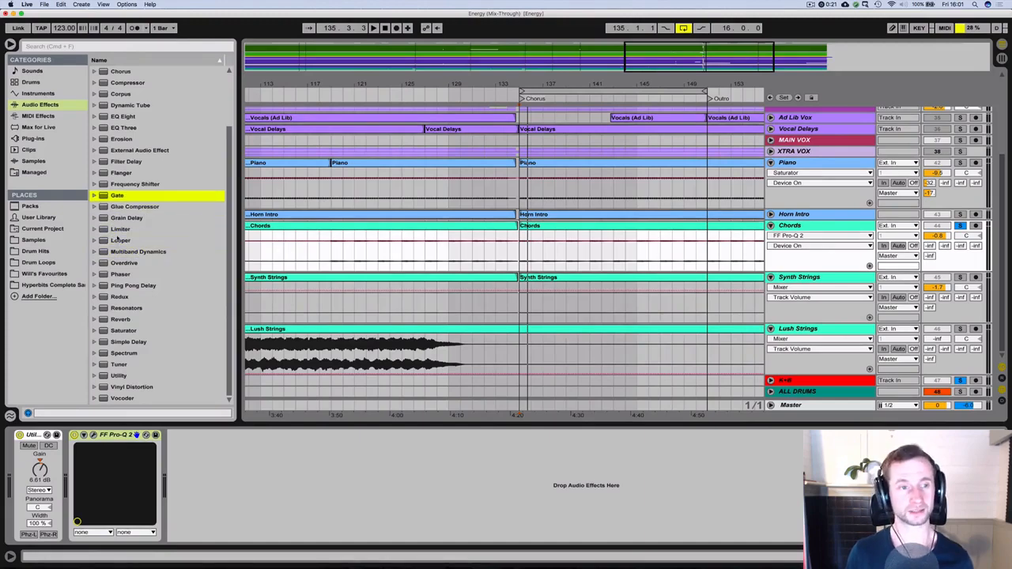
scroll(123, 194, up, 2)
scroll(121, 182, down, 3)
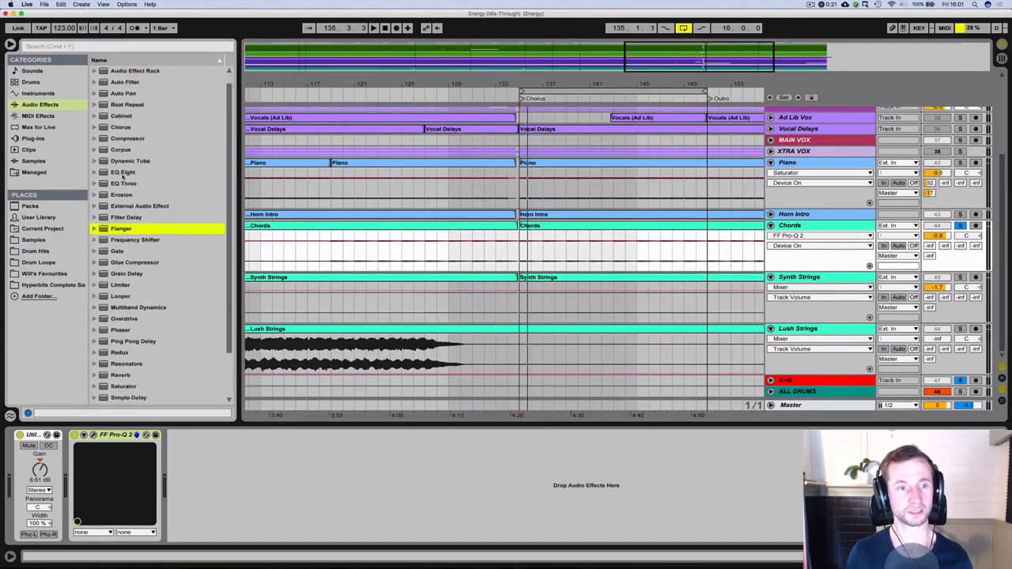
click(123, 250)
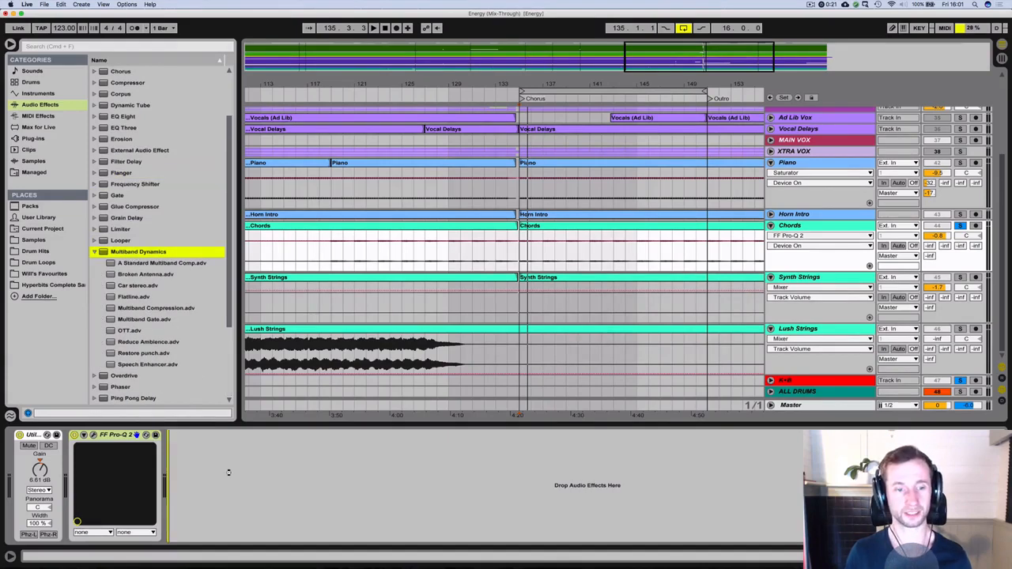
double_click(122, 332)
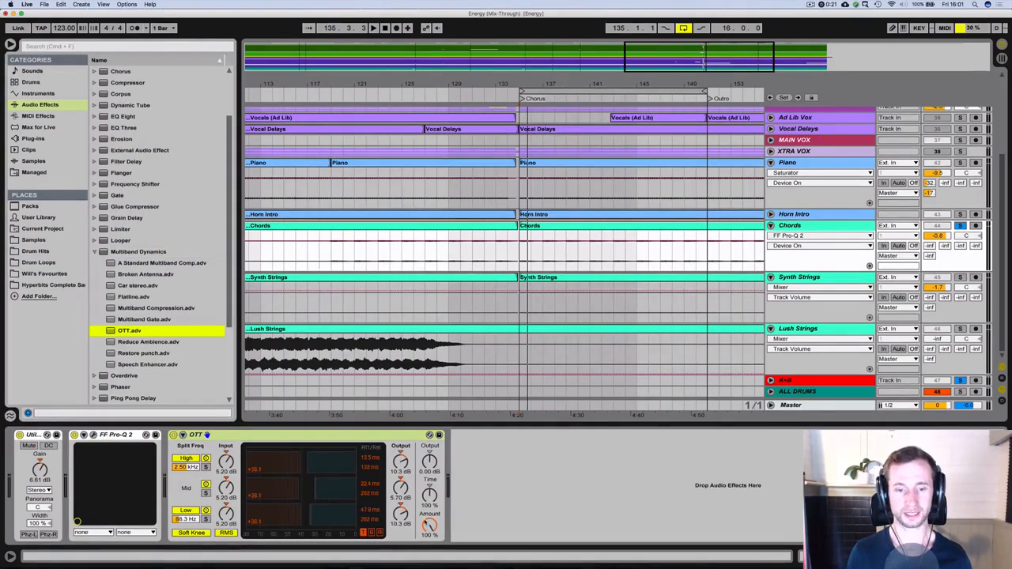
Step: Set OTT's Amount to 0 % and sweep it up to 100 % while the soloed Chords play
drag(428, 524, 428, 558)
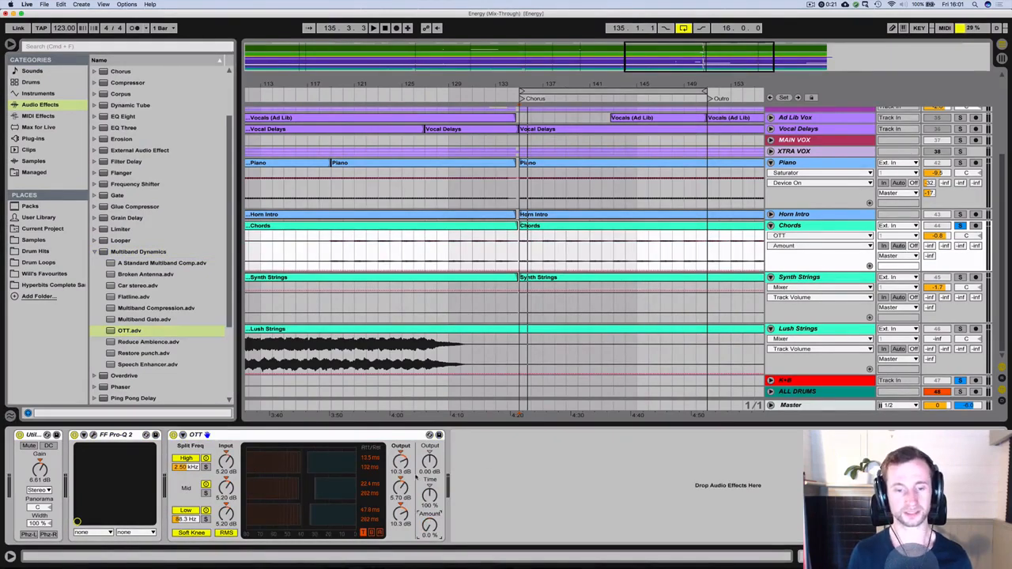
key(space)
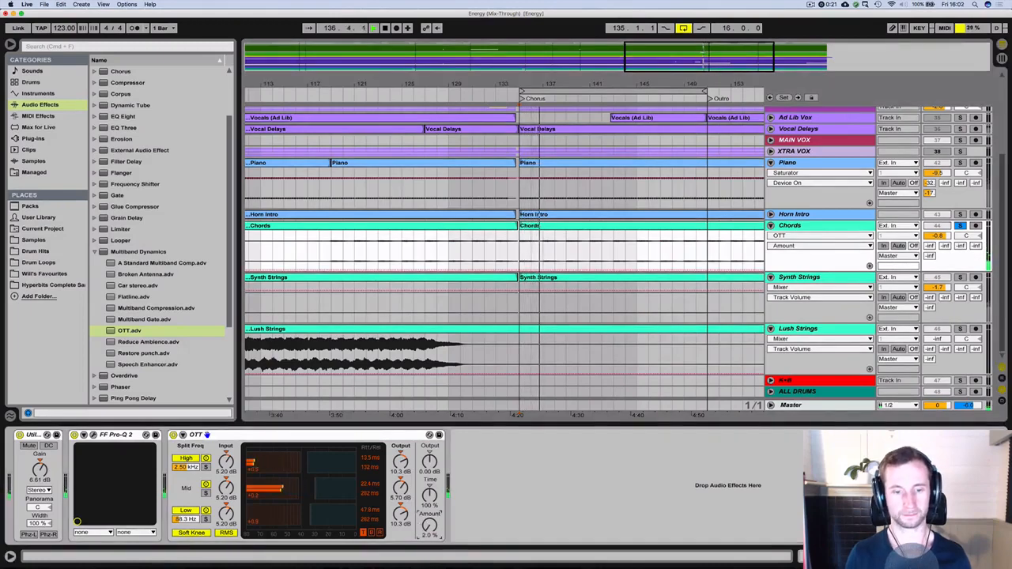
drag(430, 525, 429, 453)
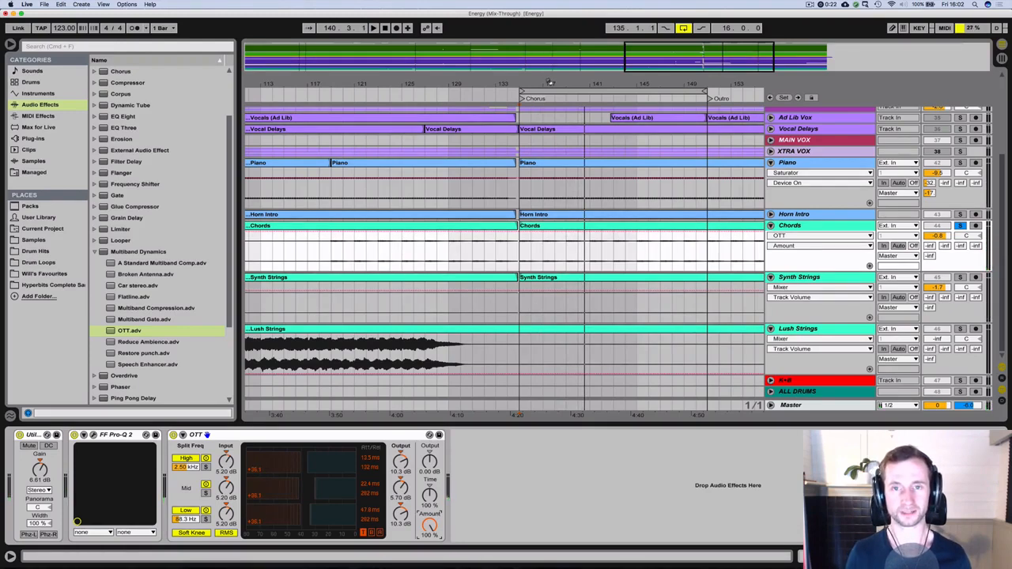
Step: Select the first bar of the Chorus on the Chords track and loop it, bar 135 to 136
drag(549, 83, 545, 107)
click(534, 257)
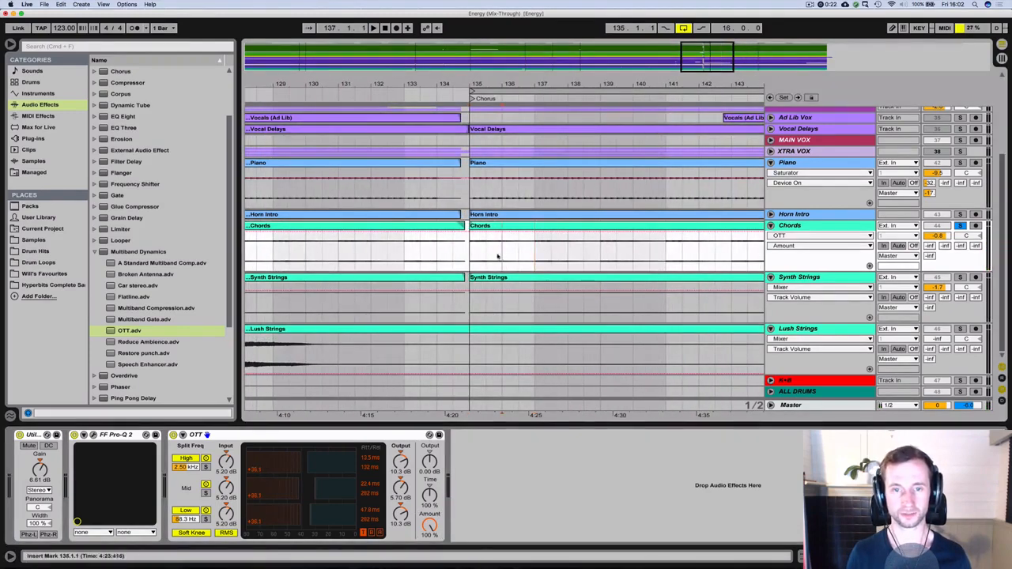
drag(498, 256, 470, 257)
key(super+l)
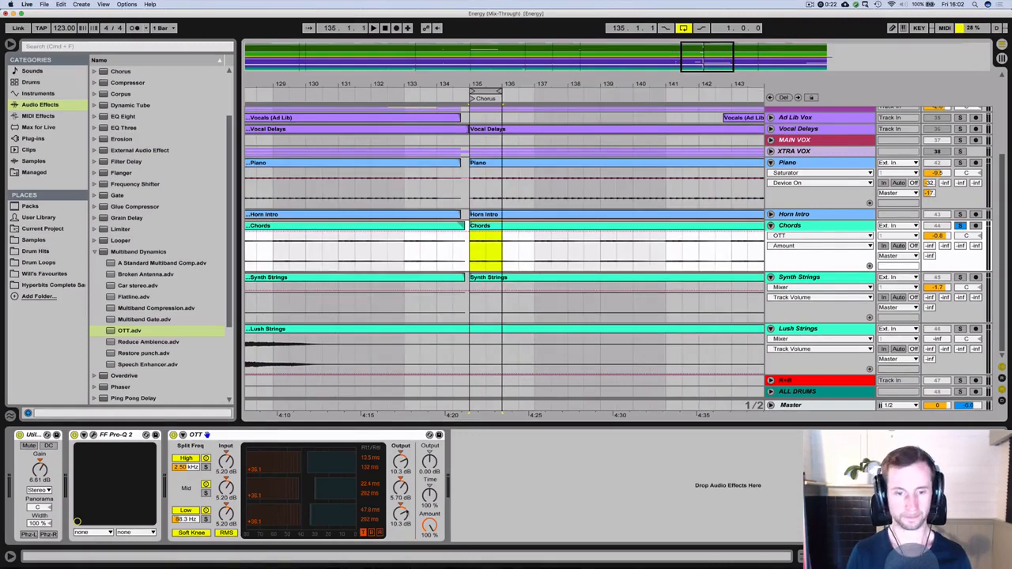
Step: Compare the looped Chords with OTT's Amount at 0 % and 100 %, ending at 0 %
drag(429, 526, 429, 564)
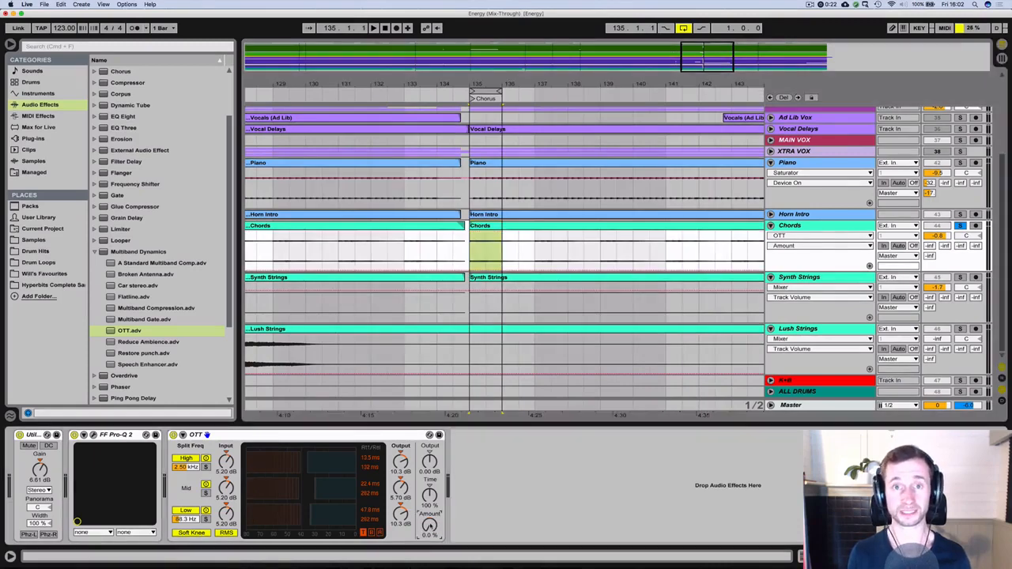
drag(429, 527, 430, 477)
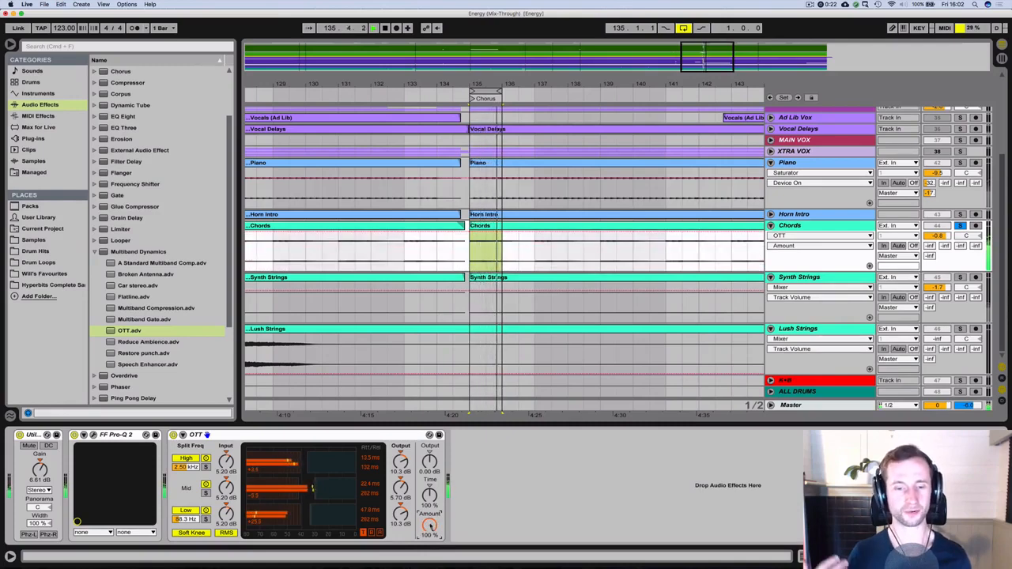
drag(430, 526, 430, 567)
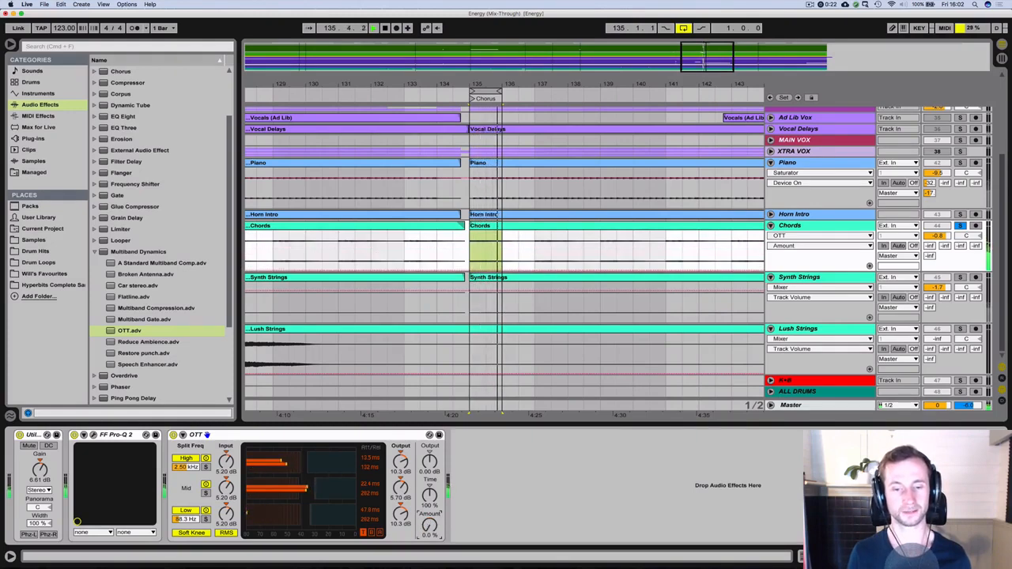
drag(429, 526, 430, 526)
key(space)
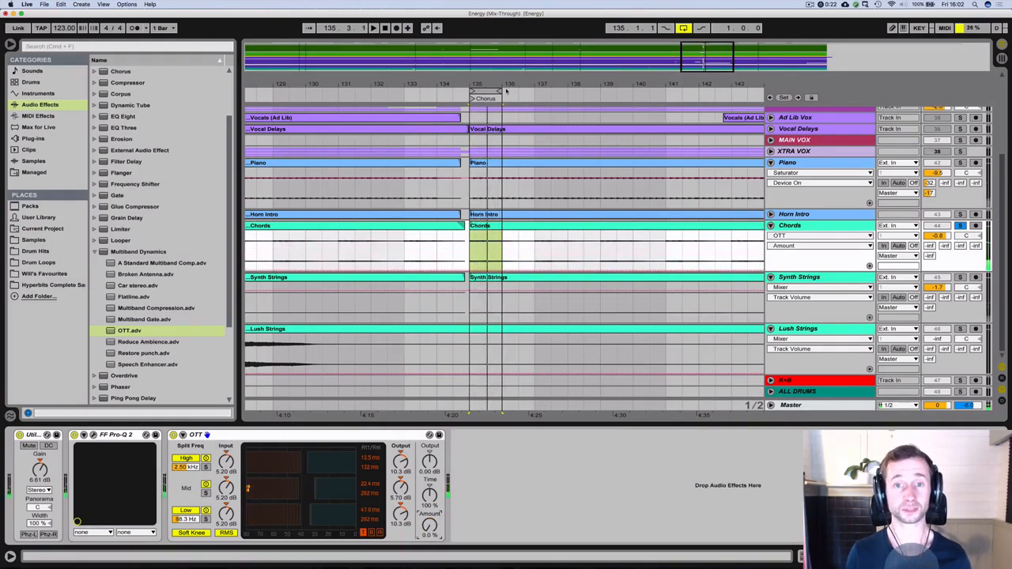
Step: Extend the Chorus loop to two bars and set OTT's Amount to about 36 % while the Chords play
drag(500, 94, 534, 92)
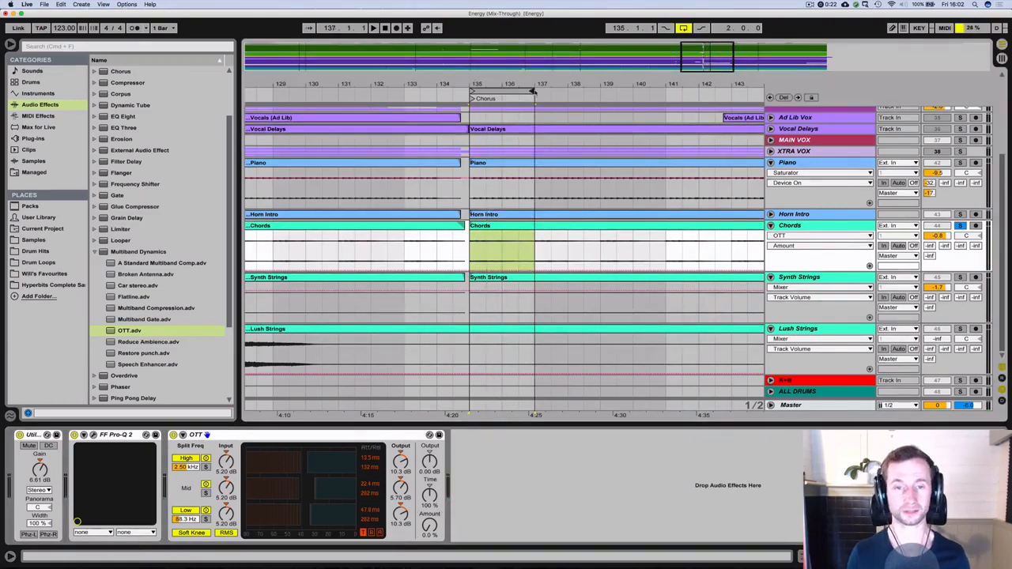
key(space)
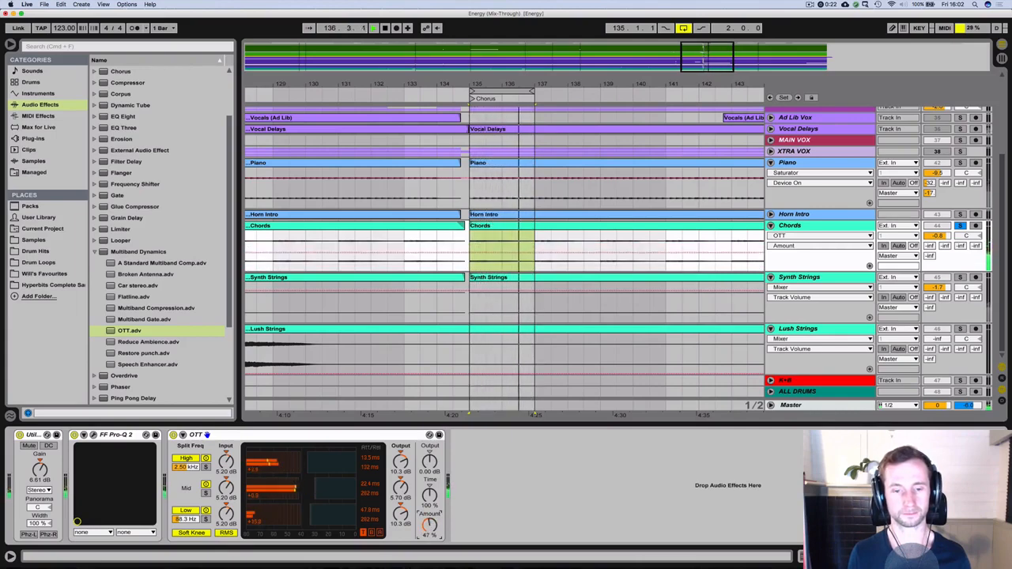
key(space)
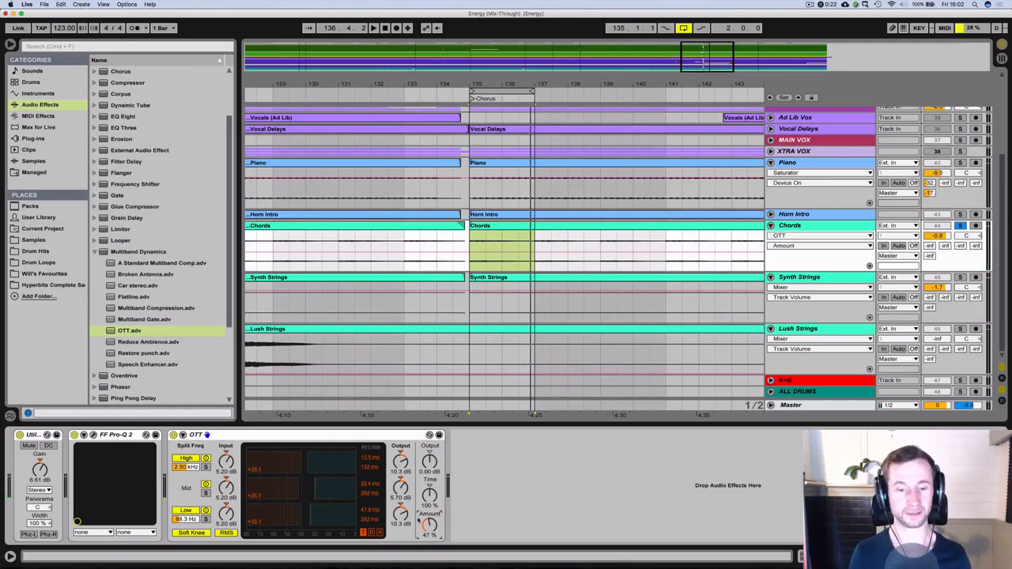
key(space)
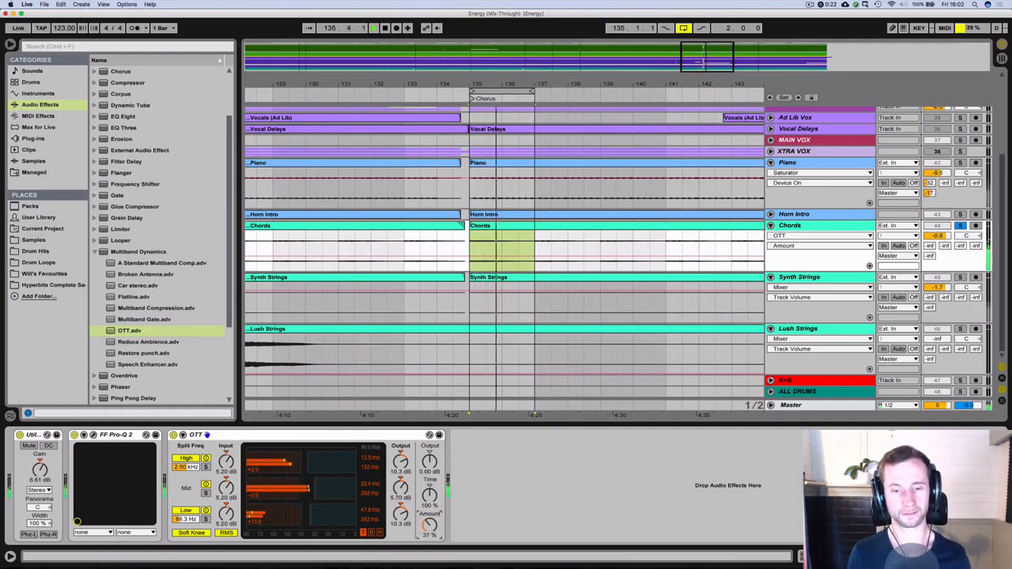
Step: Unsolo the Chords and mute the Synth Strings, comparing the full mix with OTT bypassed and active
click(961, 226)
click(937, 277)
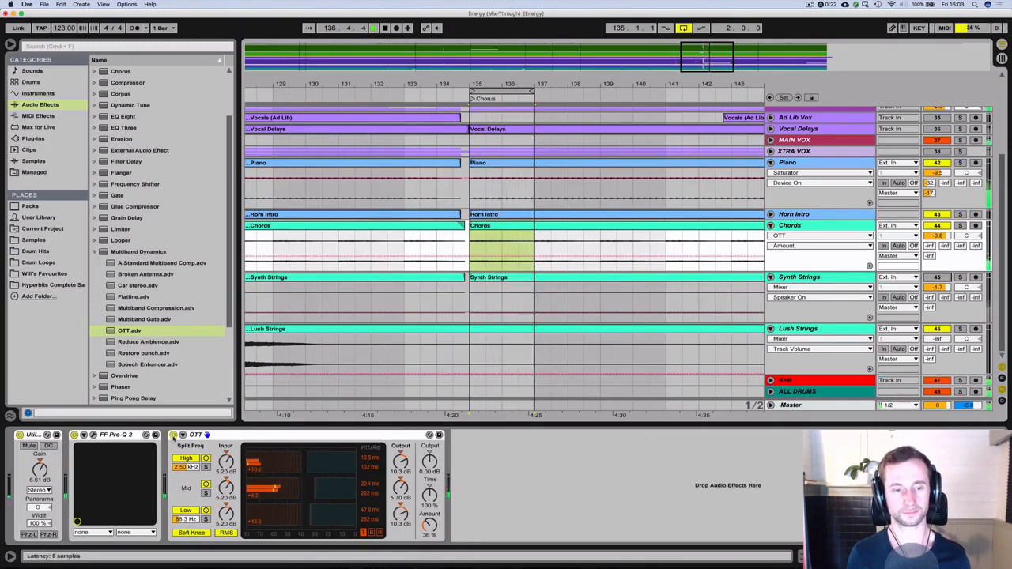
click(173, 435)
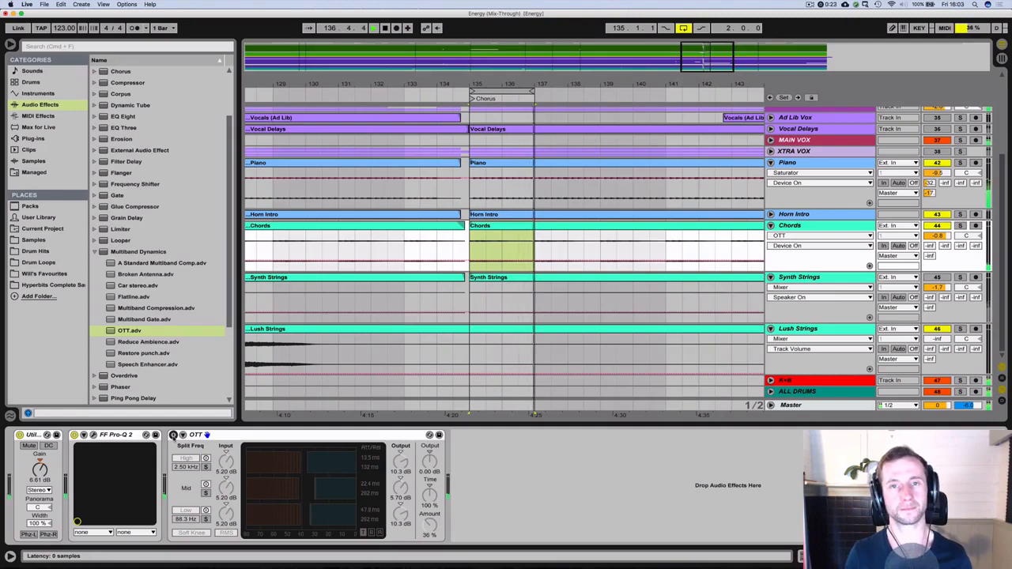
click(173, 435)
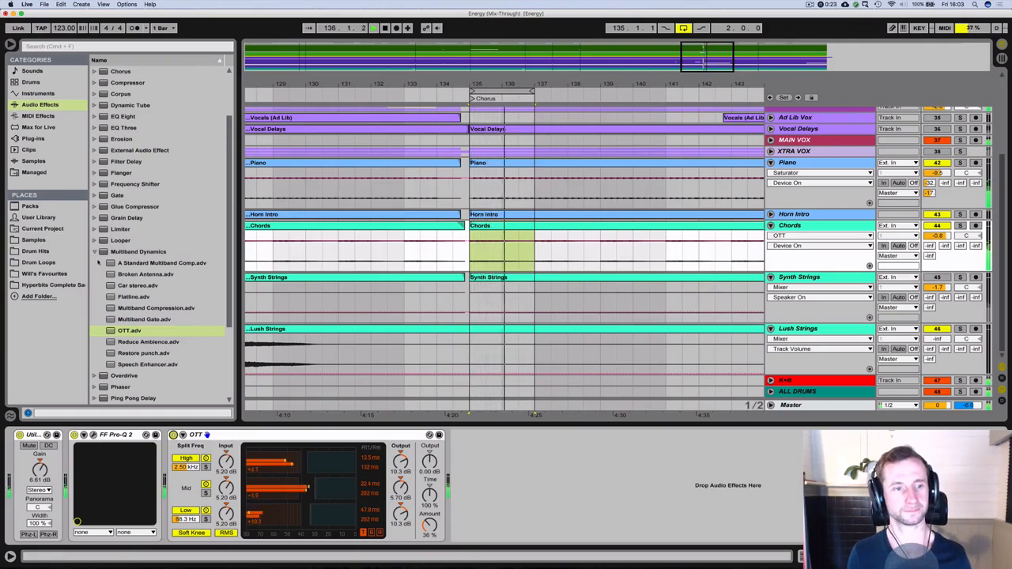
Step: Stop playback and load a second FabFilter Pro-Q 2 after OTT on the Chords track
key(space)
click(94, 251)
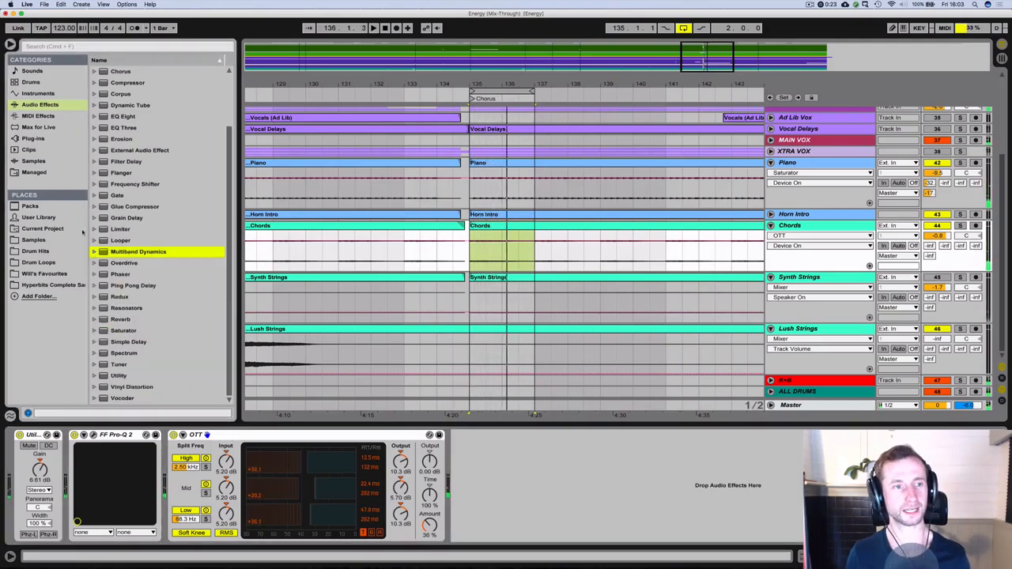
click(33, 138)
click(94, 105)
click(95, 105)
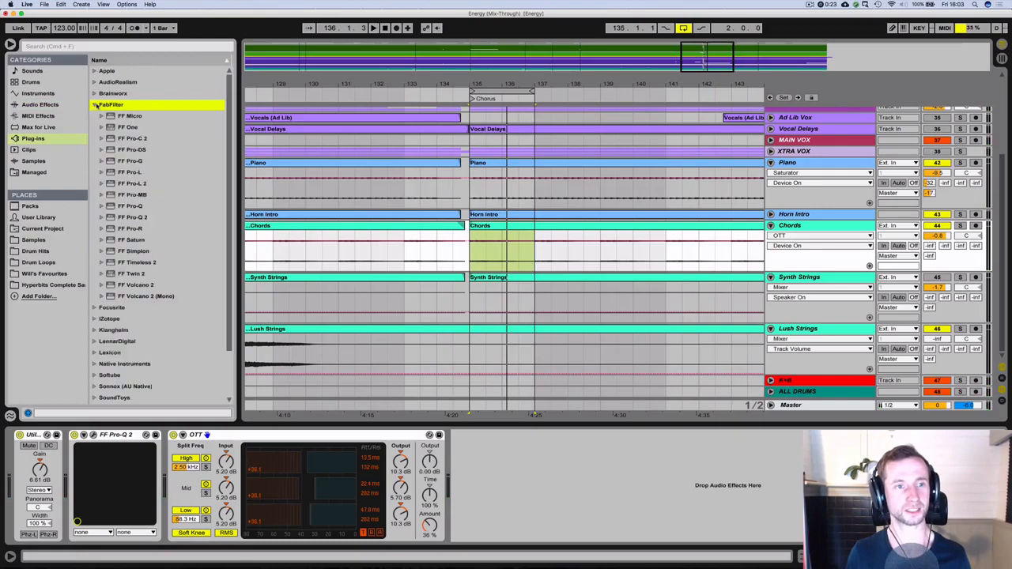
click(131, 217)
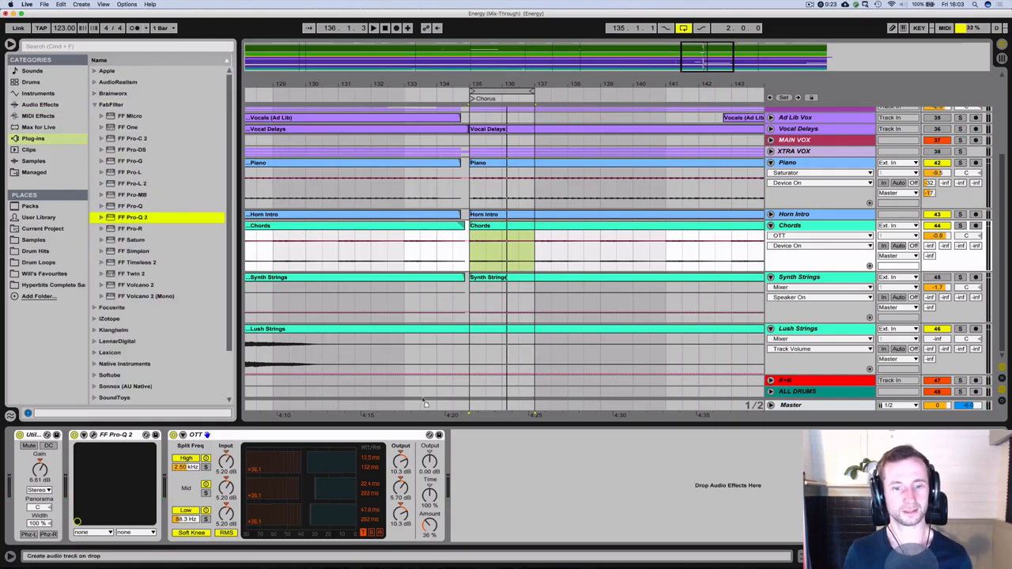
drag(131, 218, 237, 434)
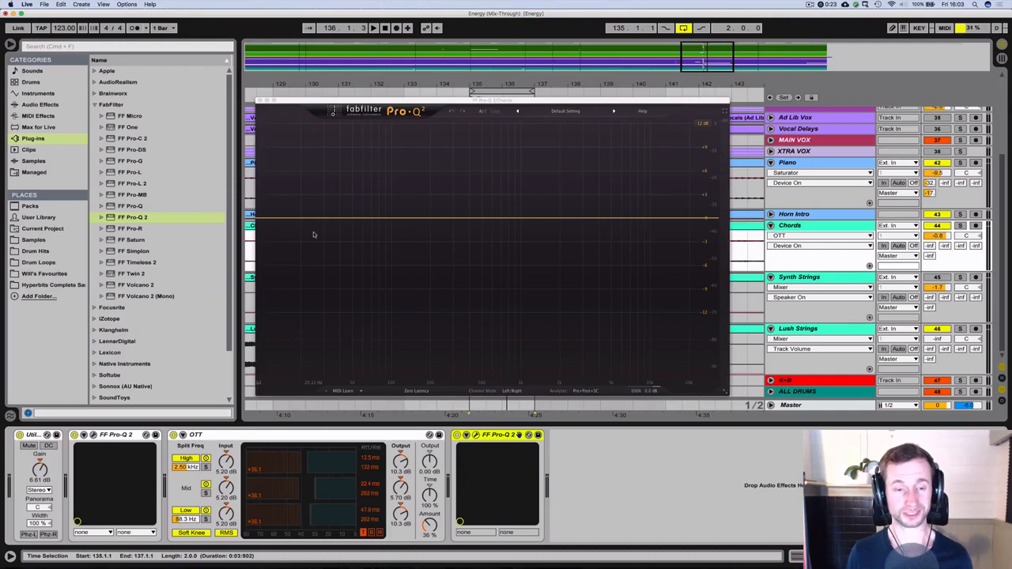
Step: Play the loop to examine the Chords' spectrum in the second Pro-Q 2, close its window and stop playback
key(space)
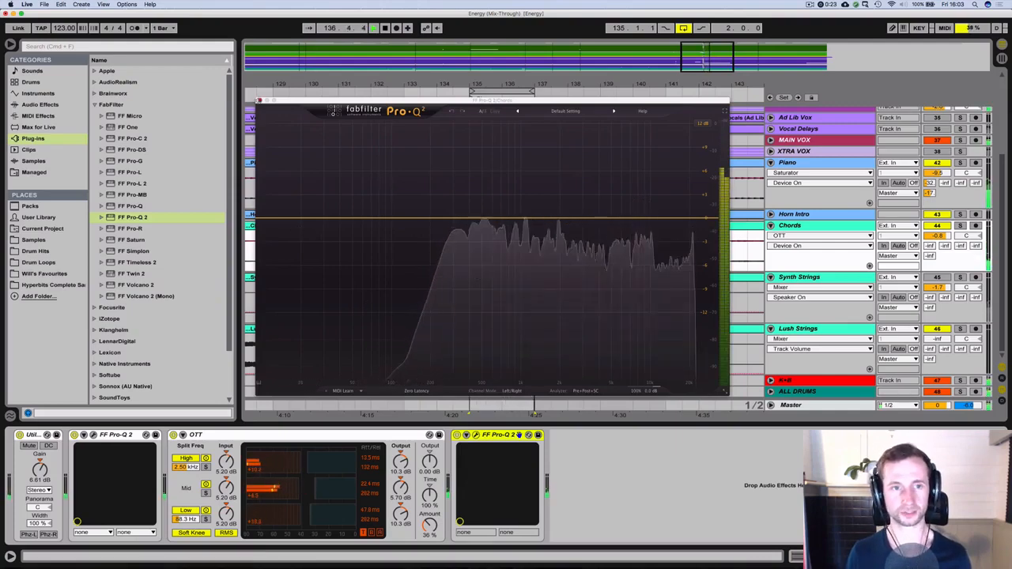
click(259, 100)
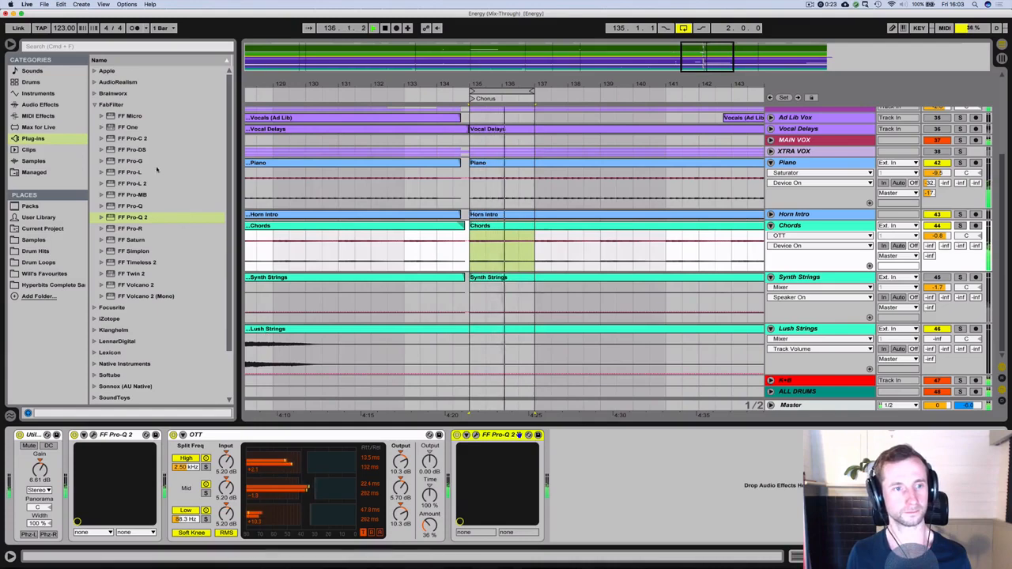
click(94, 105)
key(space)
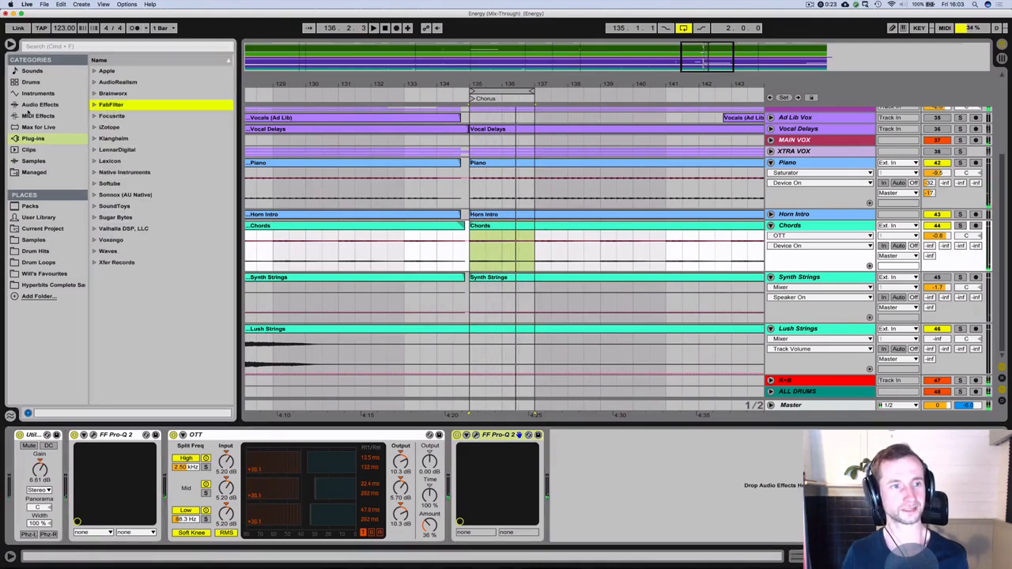
Step: Load the stereo Waves VEQ4 equalizer after the second Pro-Q 2 on the Chords track and move its window down over the arrangement
click(28, 105)
click(33, 138)
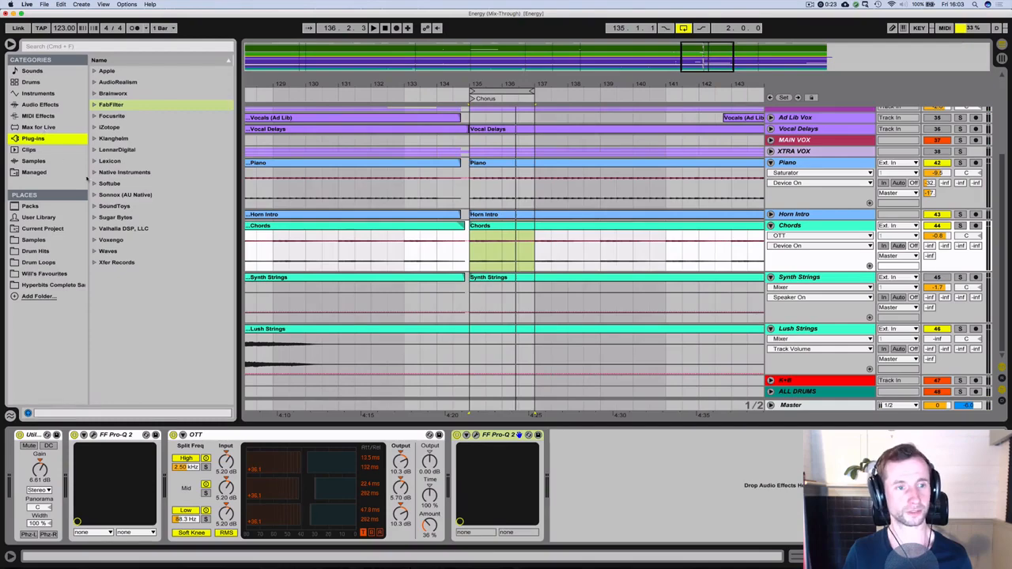
click(94, 252)
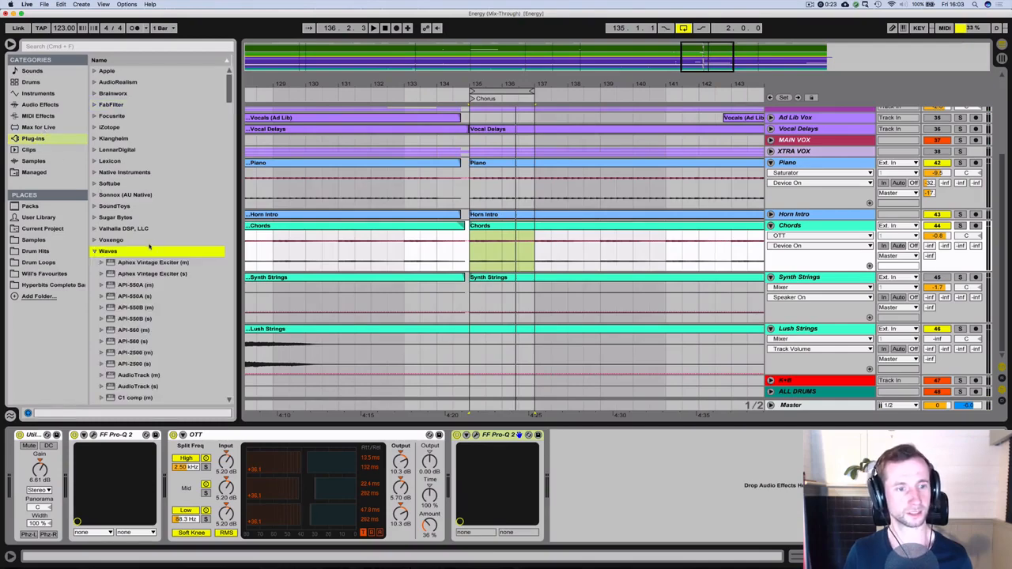
scroll(145, 251, down, 20)
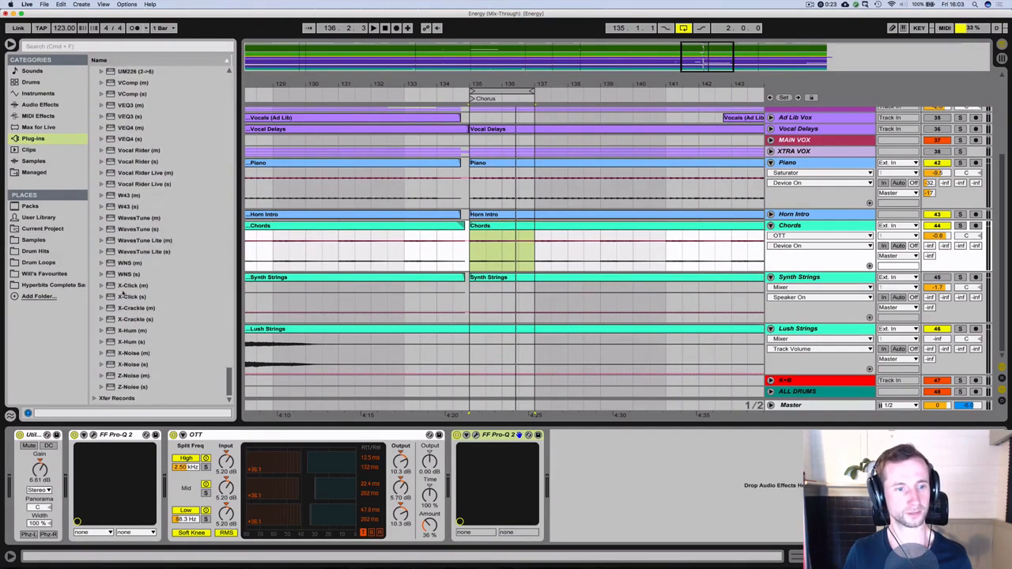
click(122, 140)
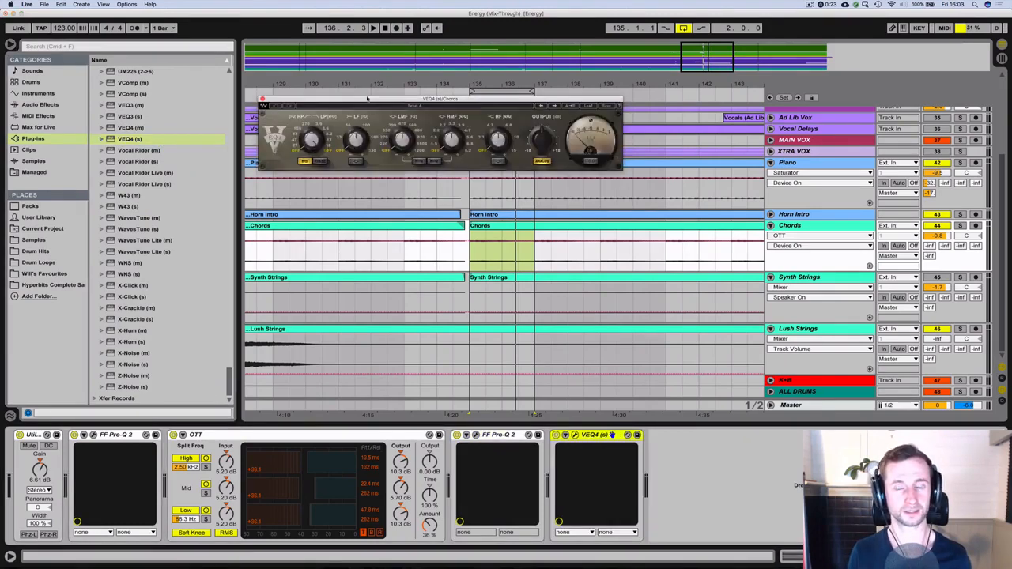
drag(362, 101, 419, 208)
Step: Play the loop and solo the Chords, adjusting VEQ4's high-frequency band and comparing the equalizer bypassed and active
key(space)
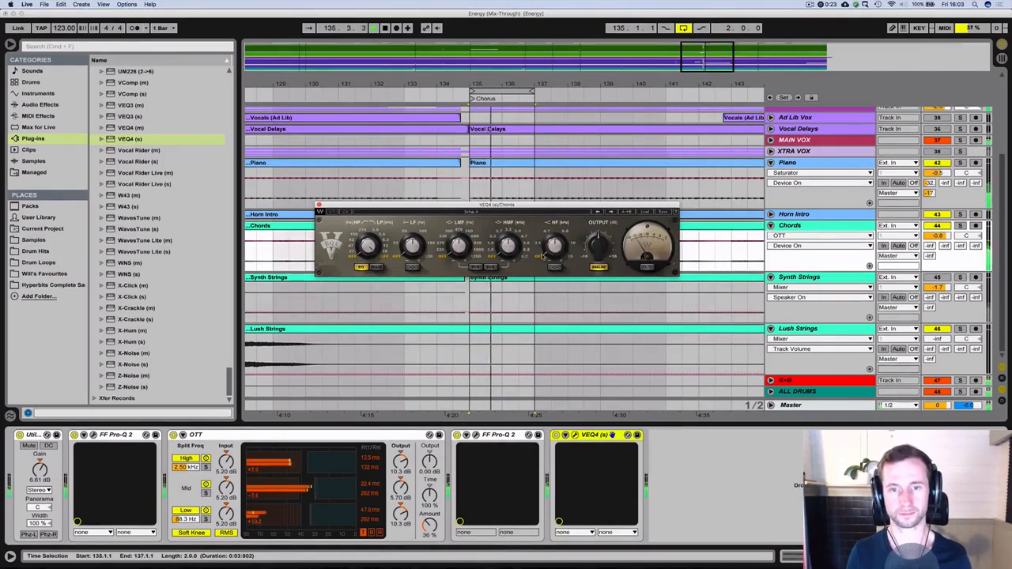
drag(543, 256, 542, 244)
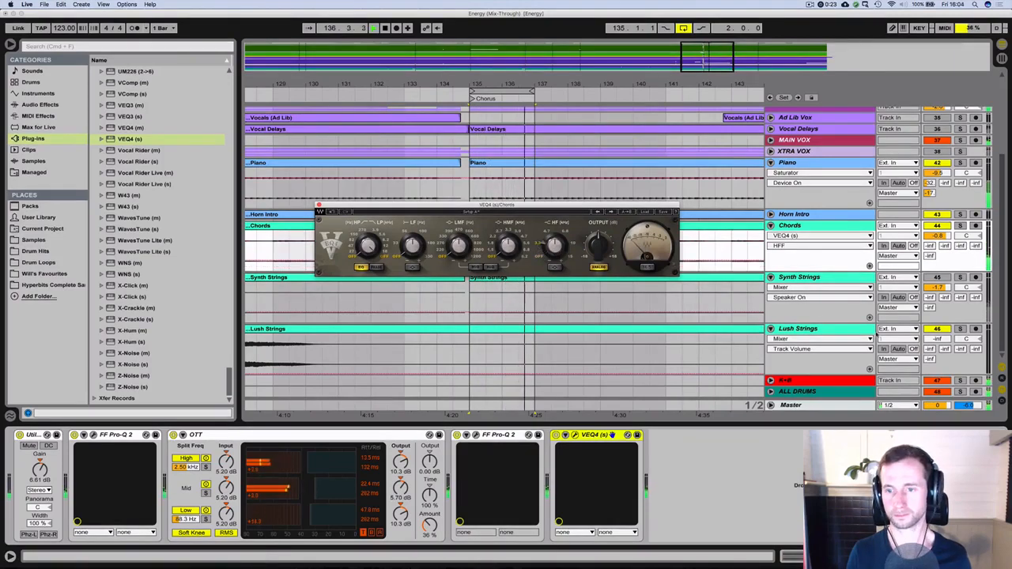
click(960, 226)
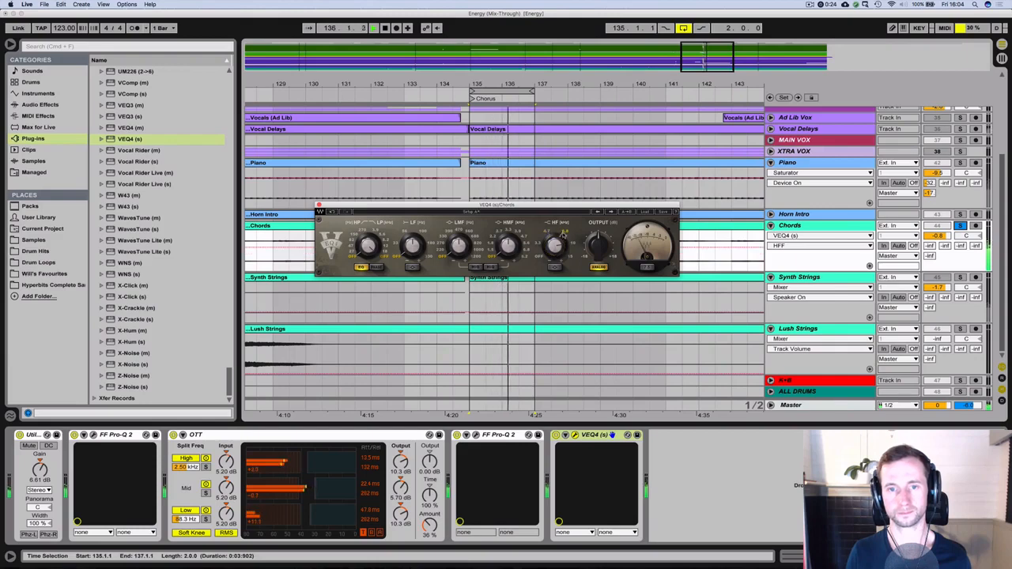
click(556, 435)
click(556, 436)
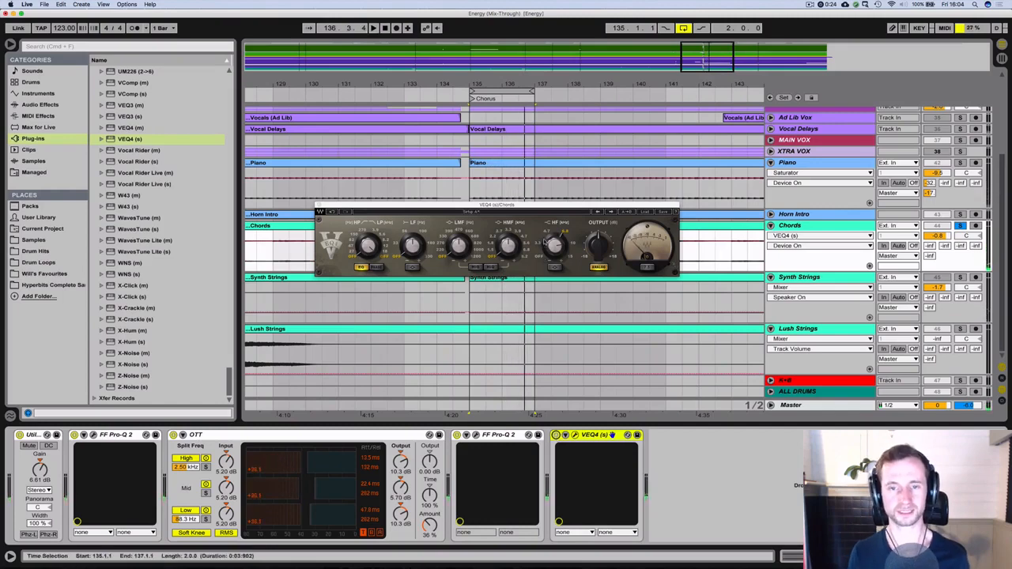
click(556, 246)
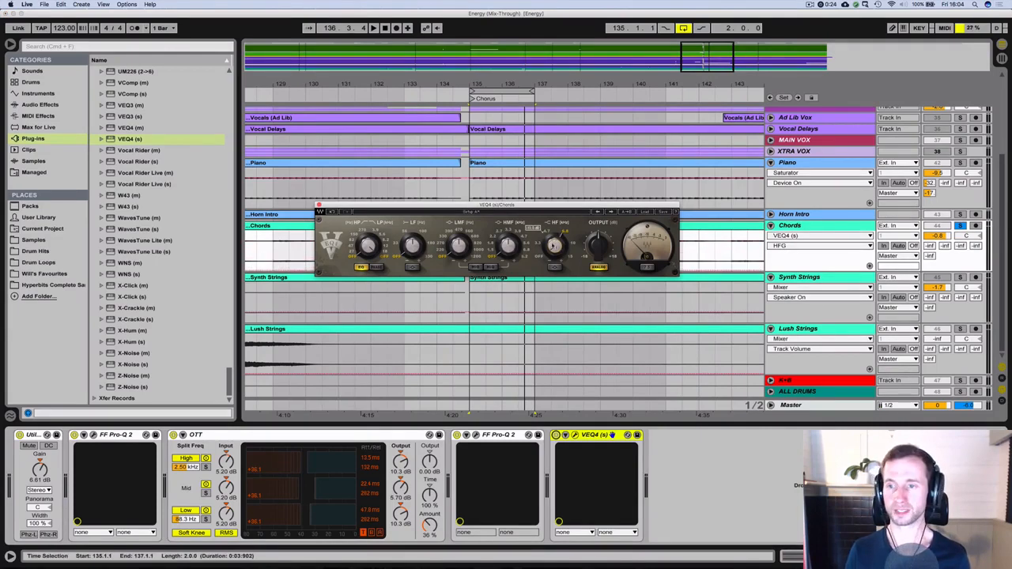
Step: Play the full mix to compare the Chords with and without VEQ4, stop playback and close the VEQ4 window
key(space)
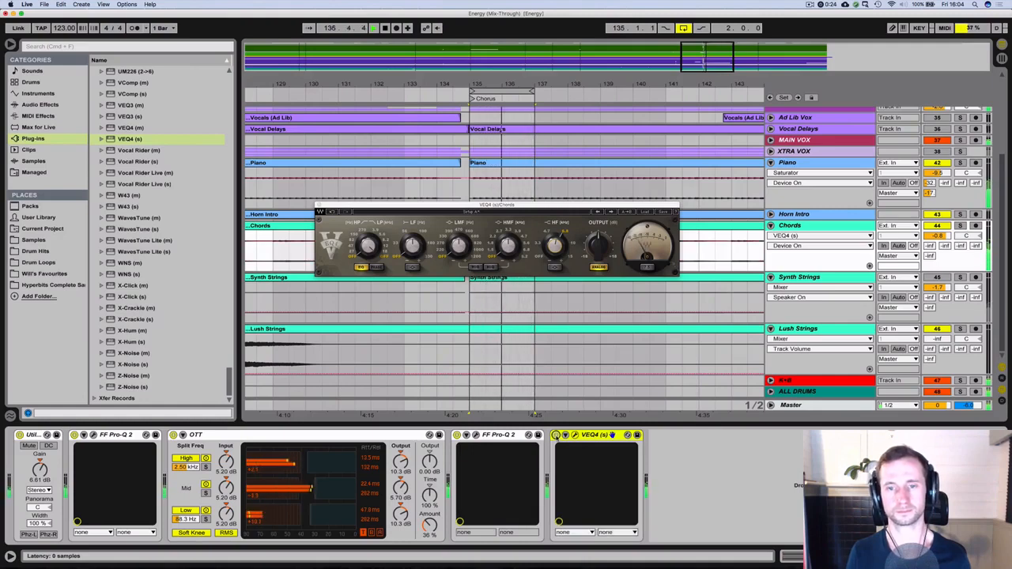
key(space)
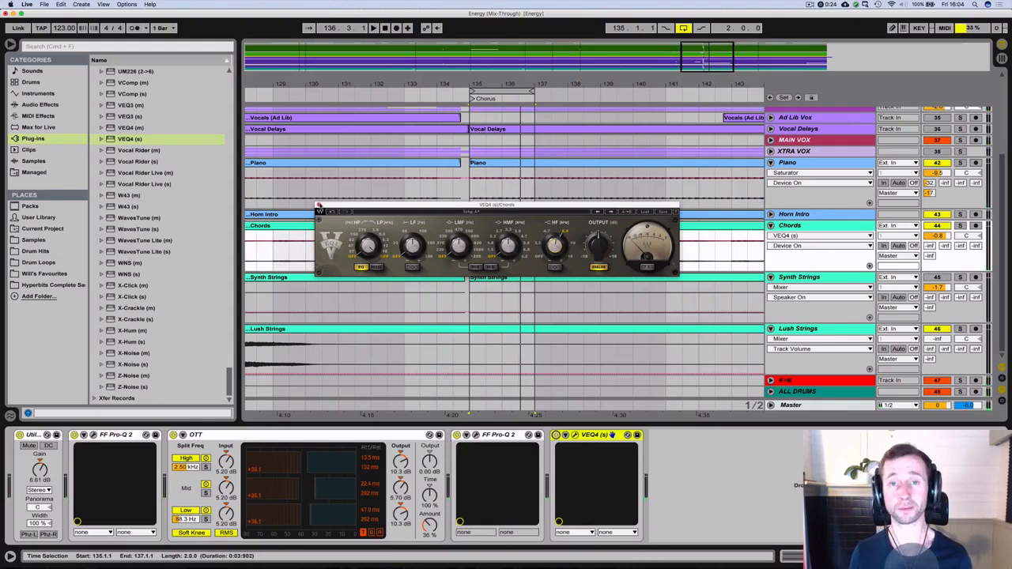
click(319, 206)
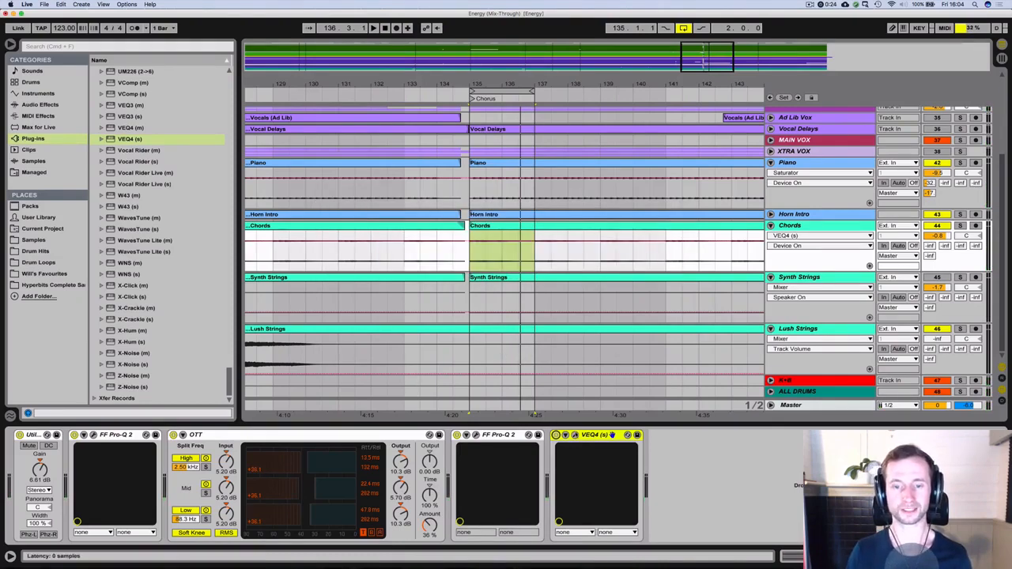
click(611, 435)
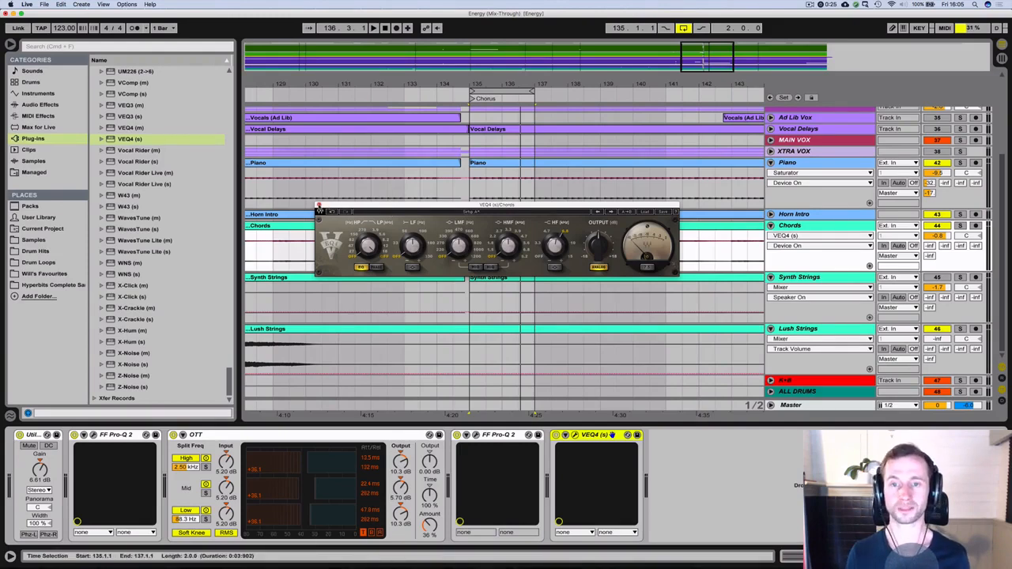
click(319, 206)
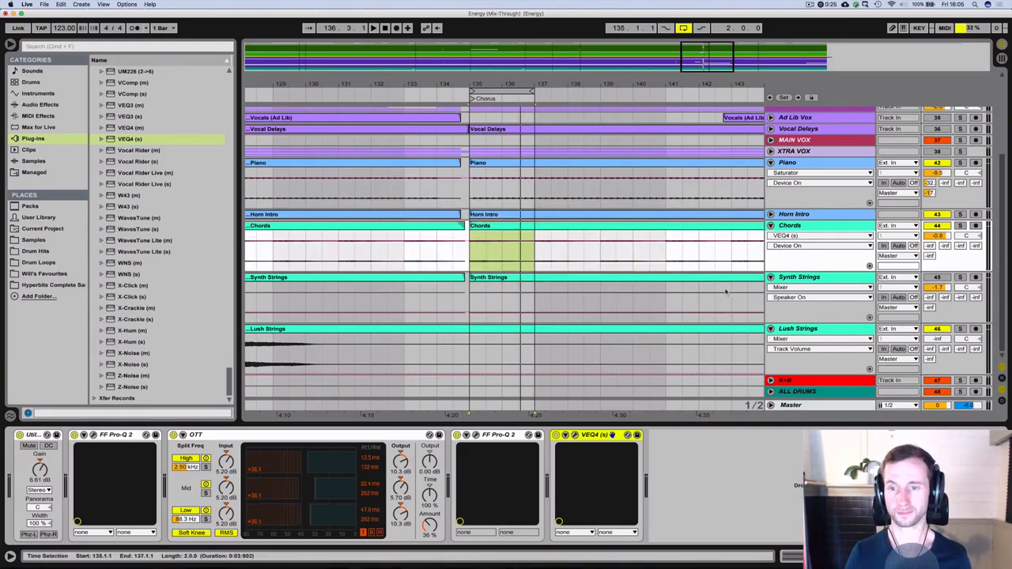
Step: Solo the Synth Strings, select that track and listen to it alone, then together with the soloed Chords
click(961, 277)
key(space)
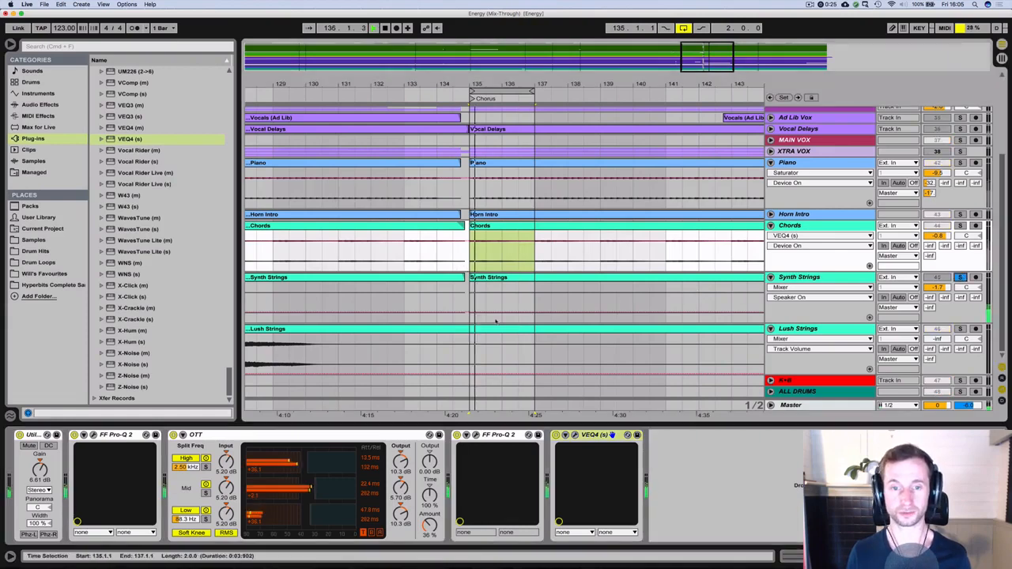
click(843, 277)
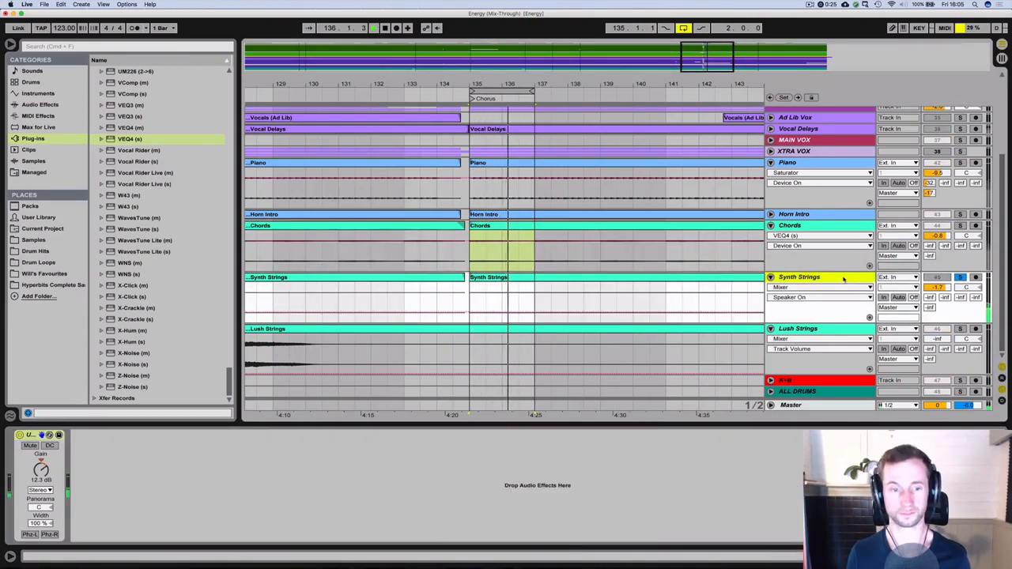
key(space)
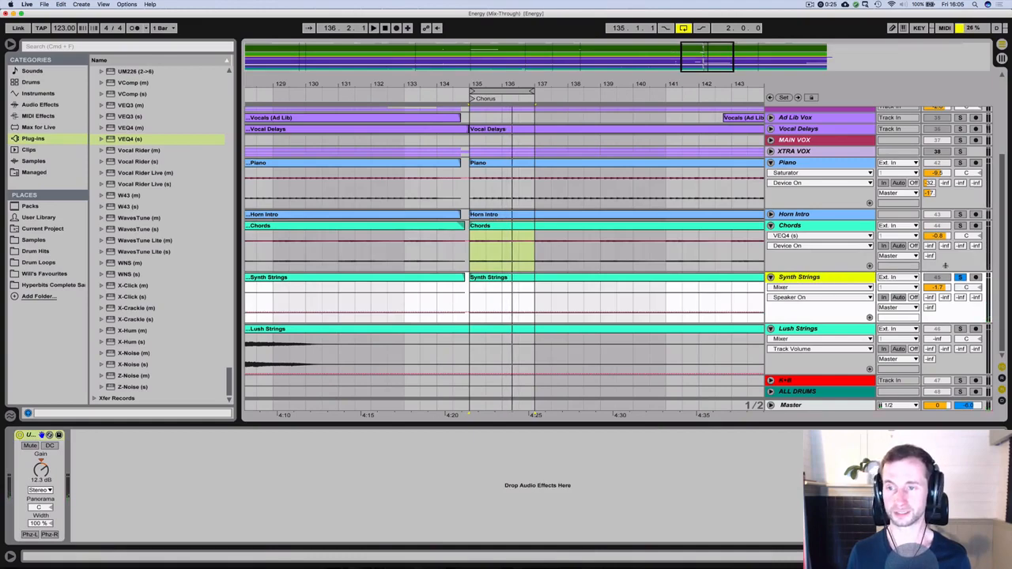
click(960, 226)
key(space)
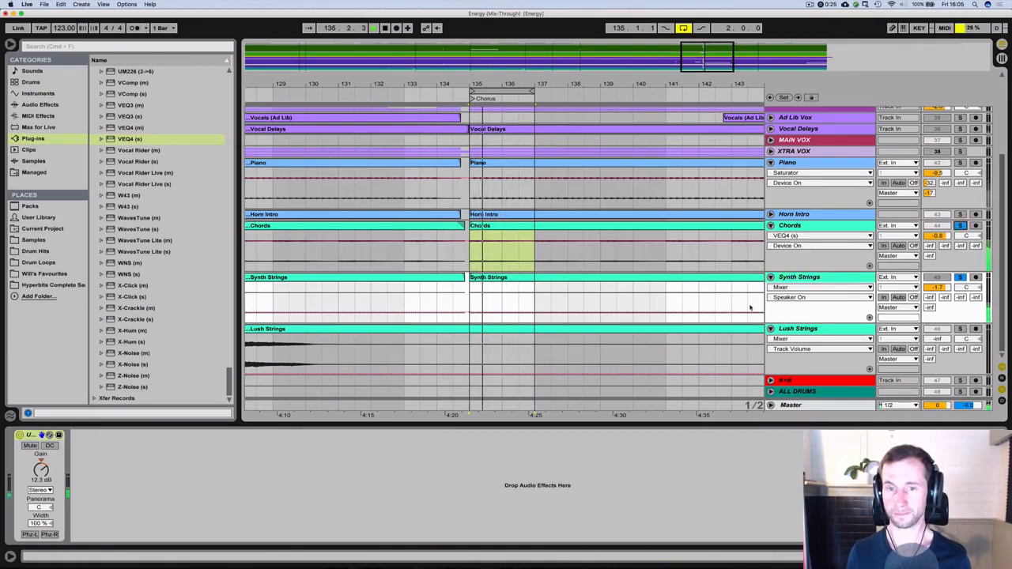
Step: Load FabFilter Pro-Q 2 after the Utility on the Synth Strings track and move its window clear of the track controls
click(34, 139)
click(33, 93)
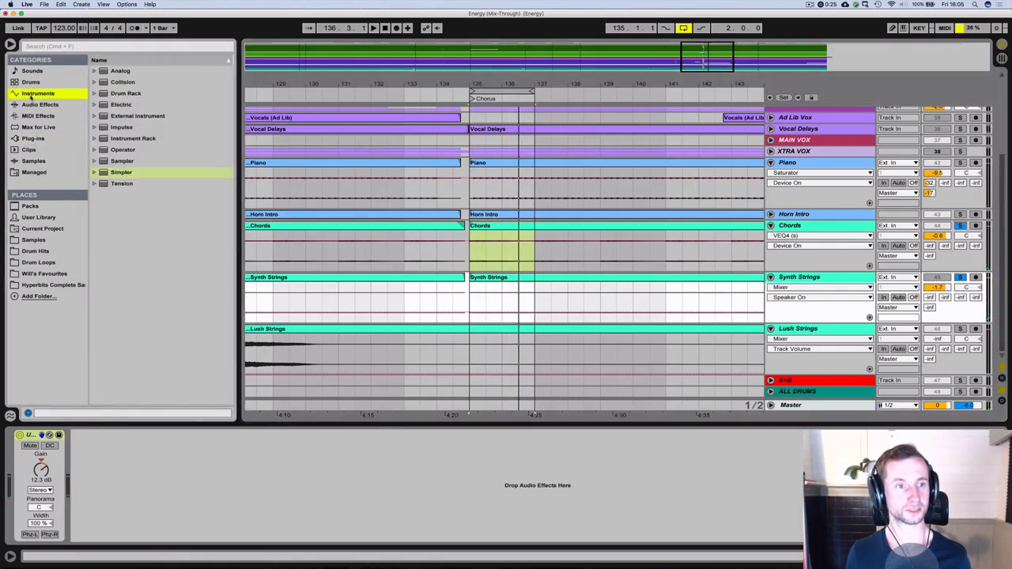
click(34, 104)
click(36, 127)
click(34, 139)
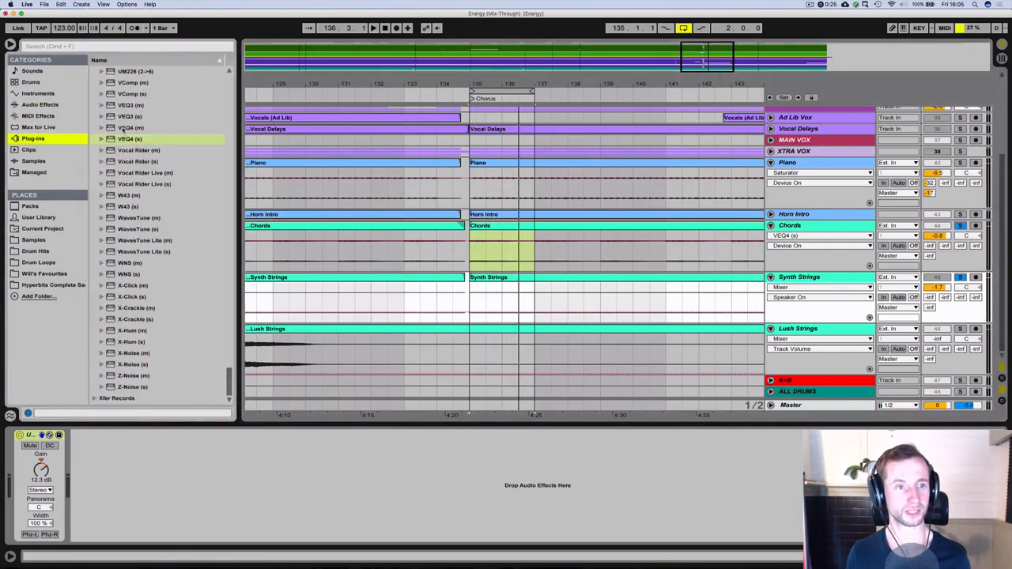
scroll(110, 138, up, 15)
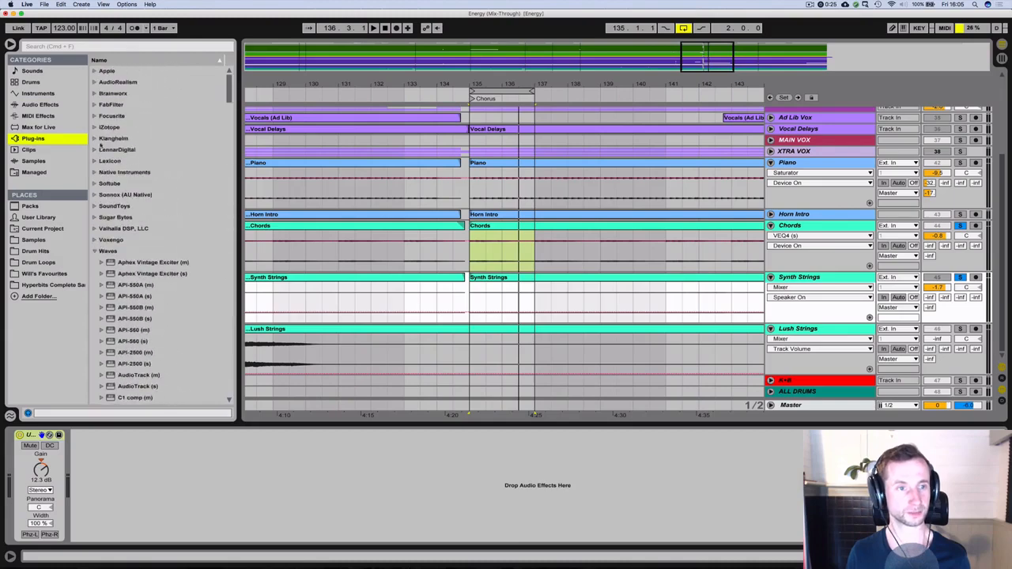
click(100, 143)
key(Up)
key(Up)
key(Up)
key(Right)
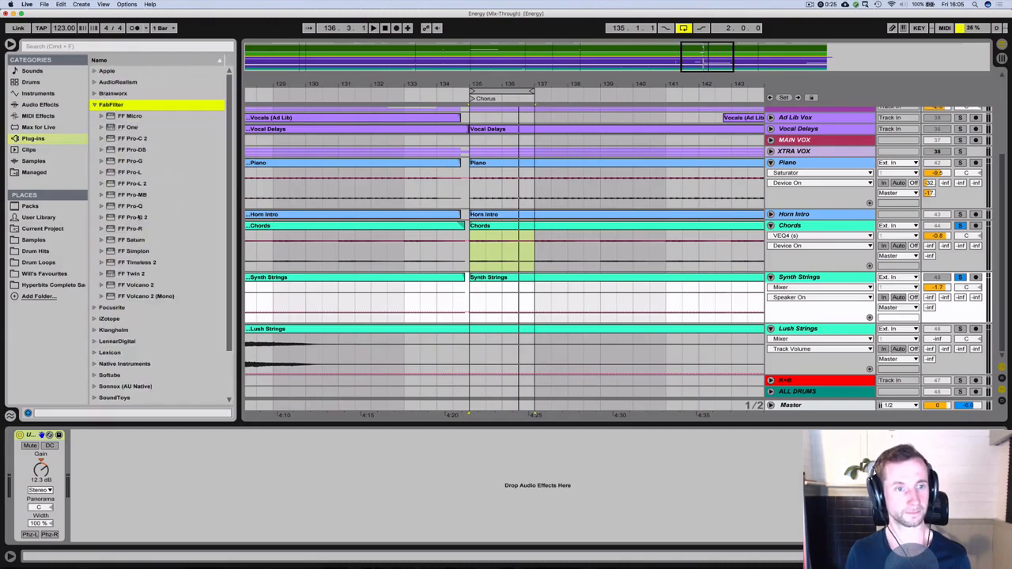
click(132, 217)
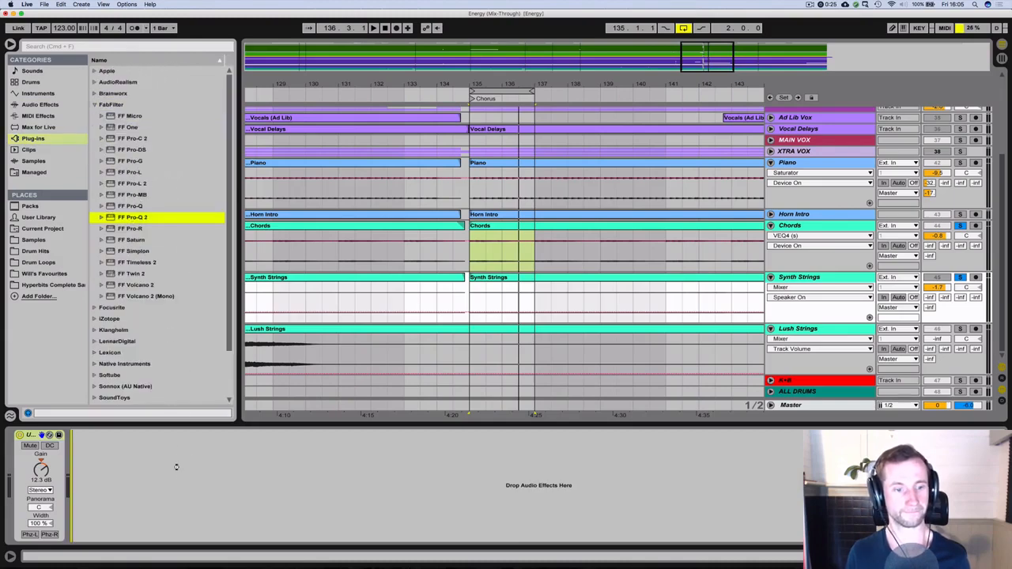
key(Return)
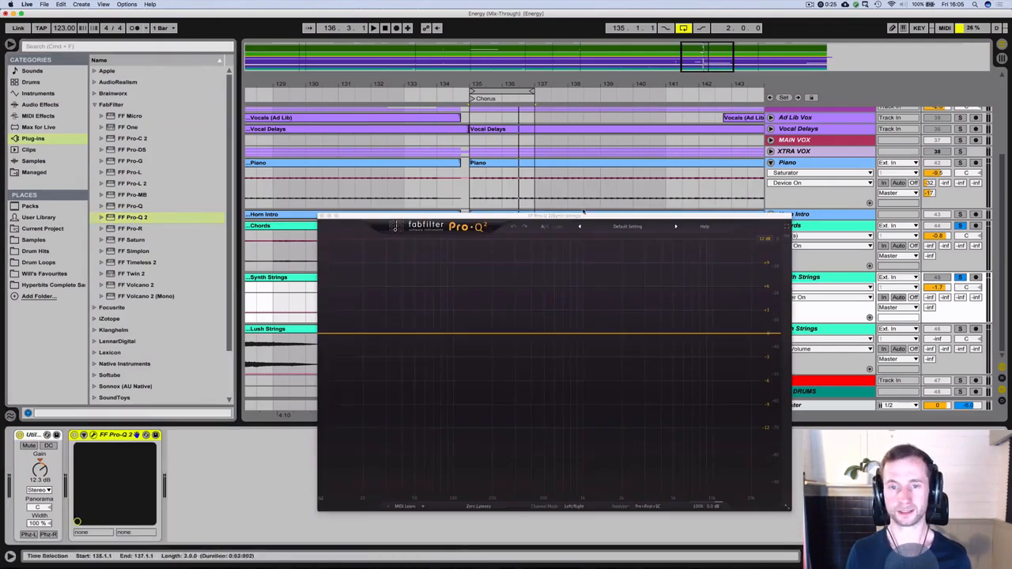
drag(584, 215, 458, 187)
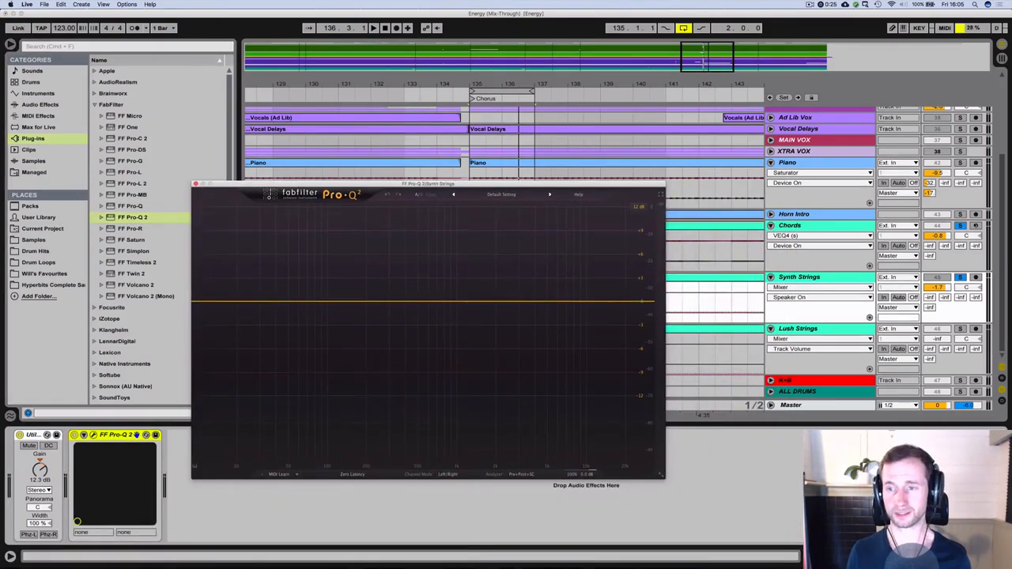
Step: Unsolo the Chords and, while the Synth Strings play, add a low-cut band in Pro-Q 2 at about 330 Hz
click(961, 226)
key(space)
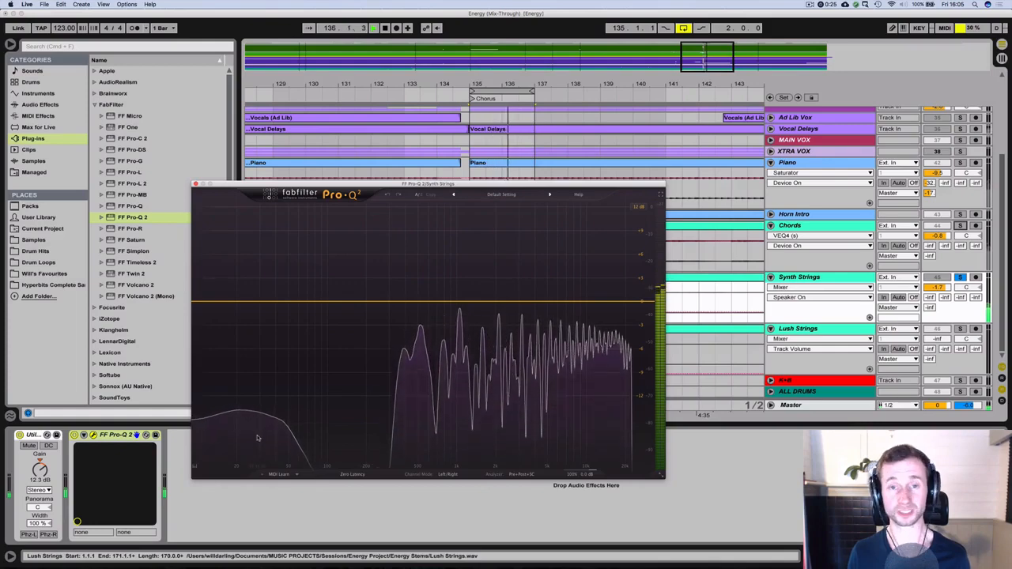
click(204, 303)
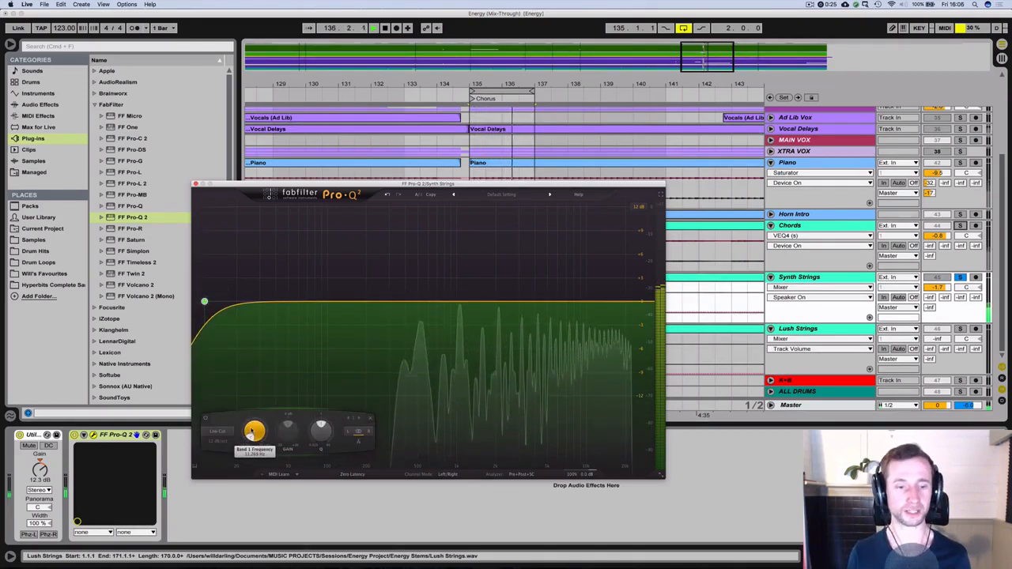
drag(252, 431, 253, 420)
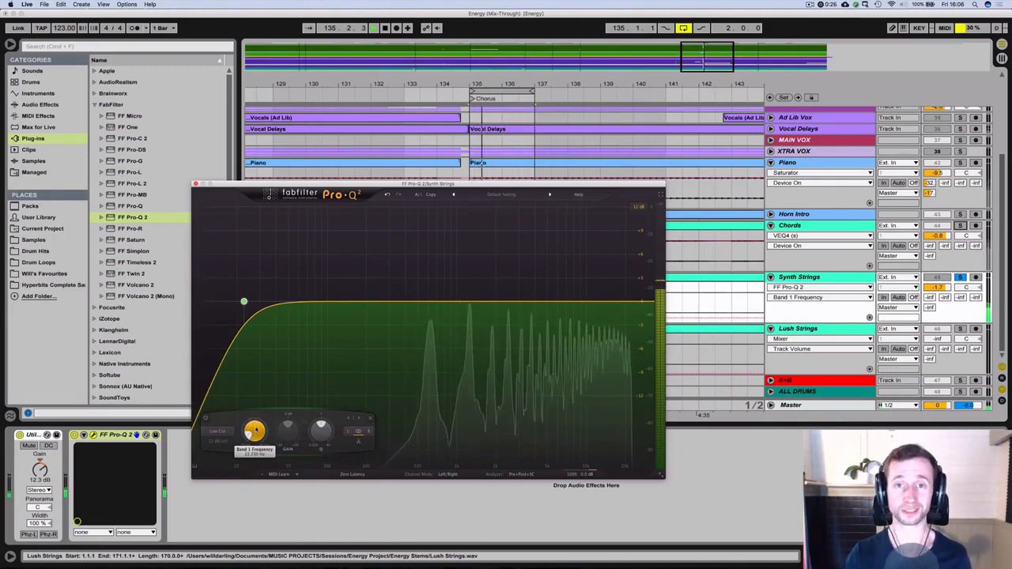
drag(253, 419, 255, 386)
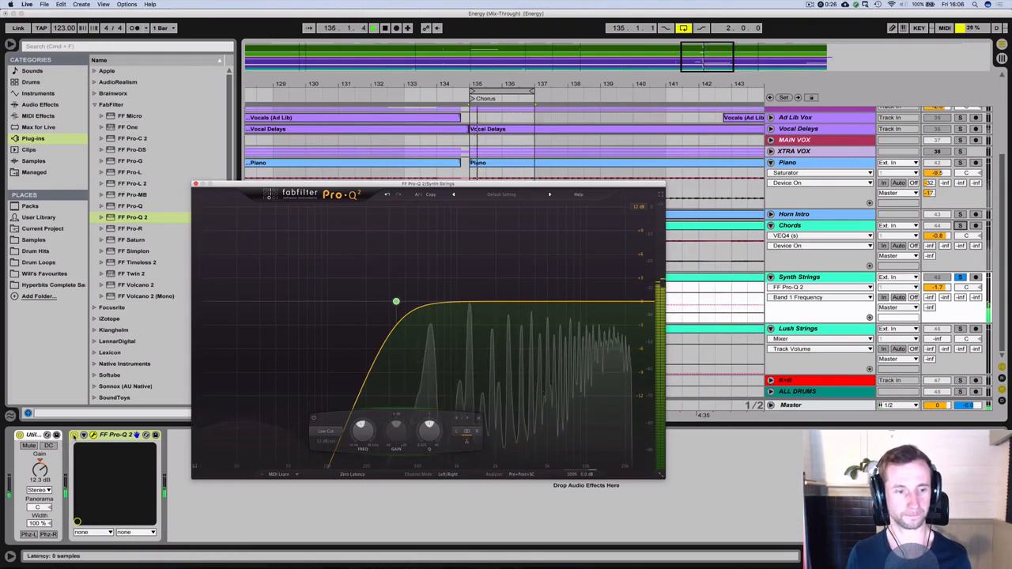
Step: Compare the Synth Strings with Pro-Q 2 bypassed and active, close its window and stop playback
click(74, 435)
click(75, 435)
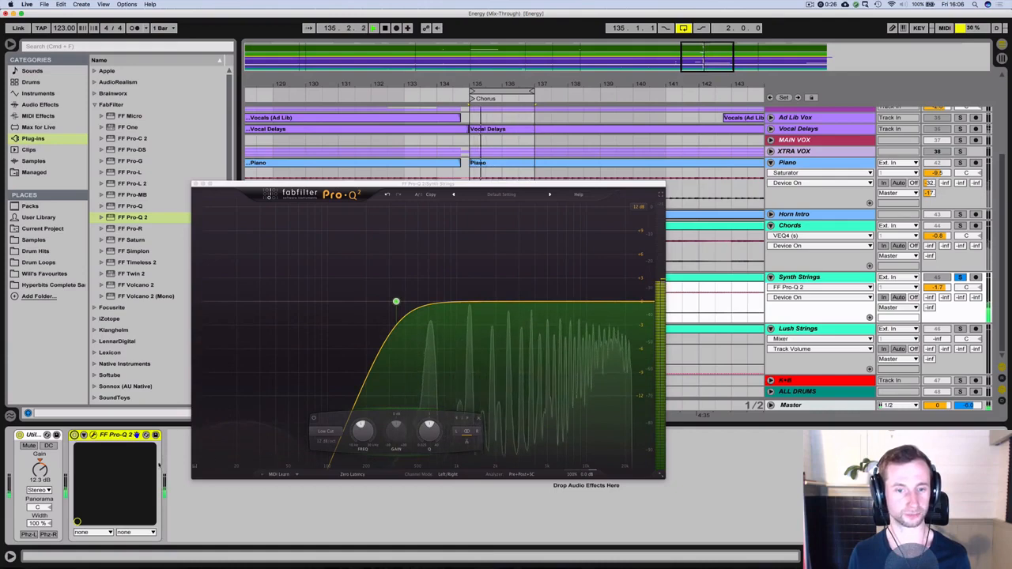
click(196, 185)
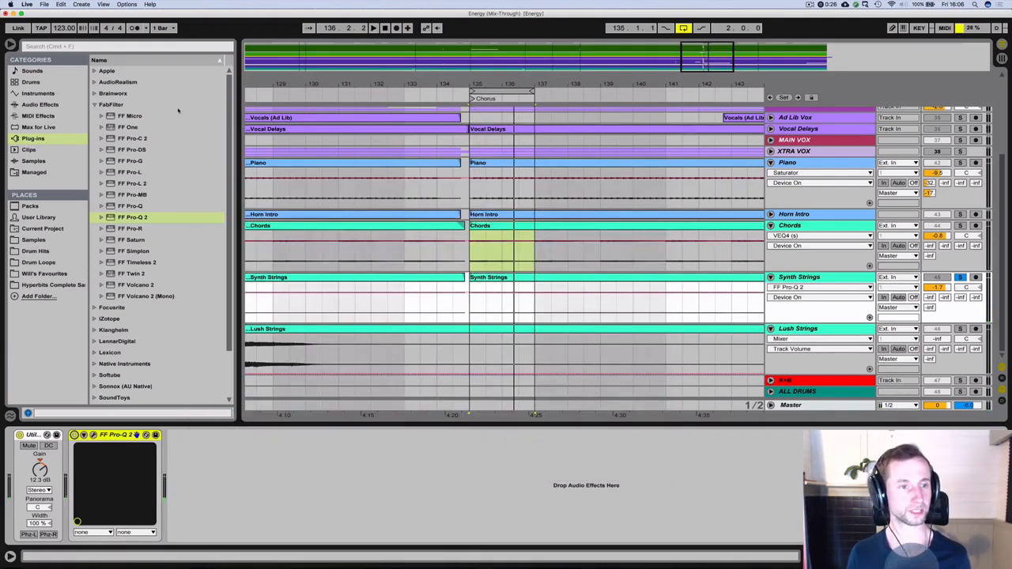
Step: Copy the OTT device from the Chords to the Synth Strings after Pro-Q 2, and set the copy's Amount to 0 %
click(814, 228)
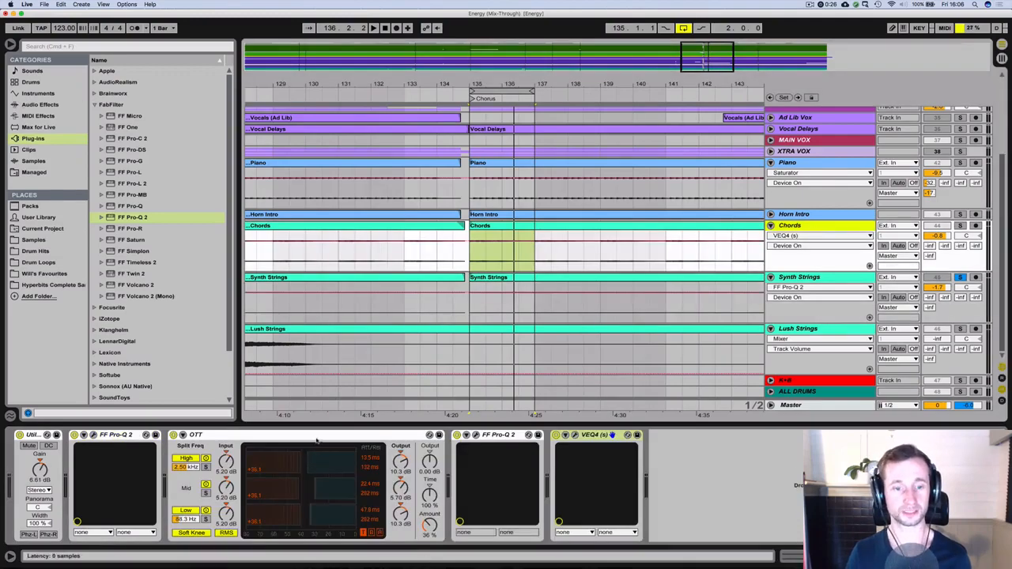
click(317, 440)
click(806, 277)
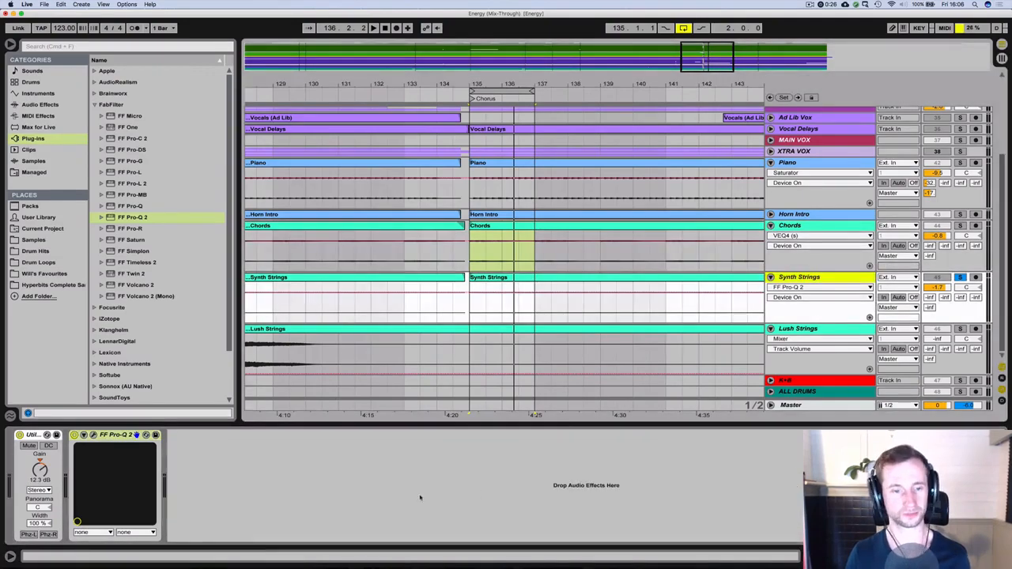
click(406, 496)
key(super+v)
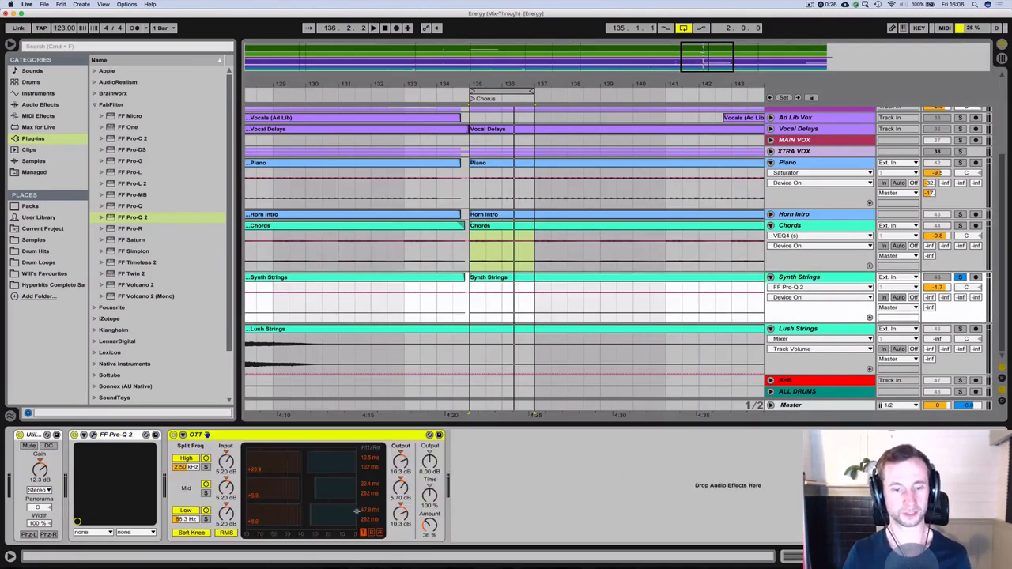
drag(428, 525, 429, 554)
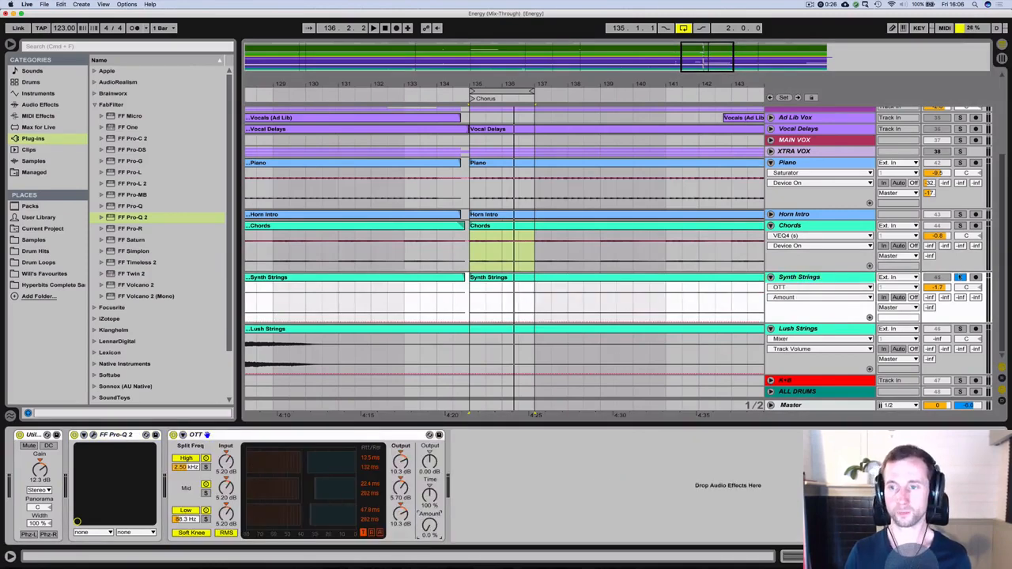
Step: Unsolo the Synth Strings and, during playback, set its OTT Amount to 29 %, comparing the sound with OTT bypassed and active
click(960, 277)
key(space)
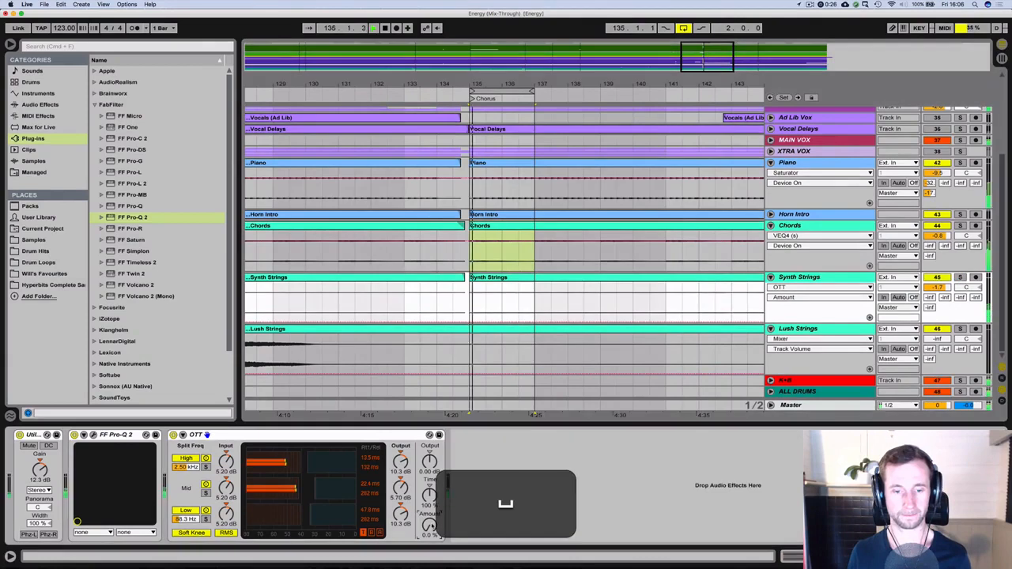
mouse_move(429, 533)
mouse_down()
mouse_move(432, 522)
mouse_move(432, 546)
mouse_move(429, 513)
mouse_up()
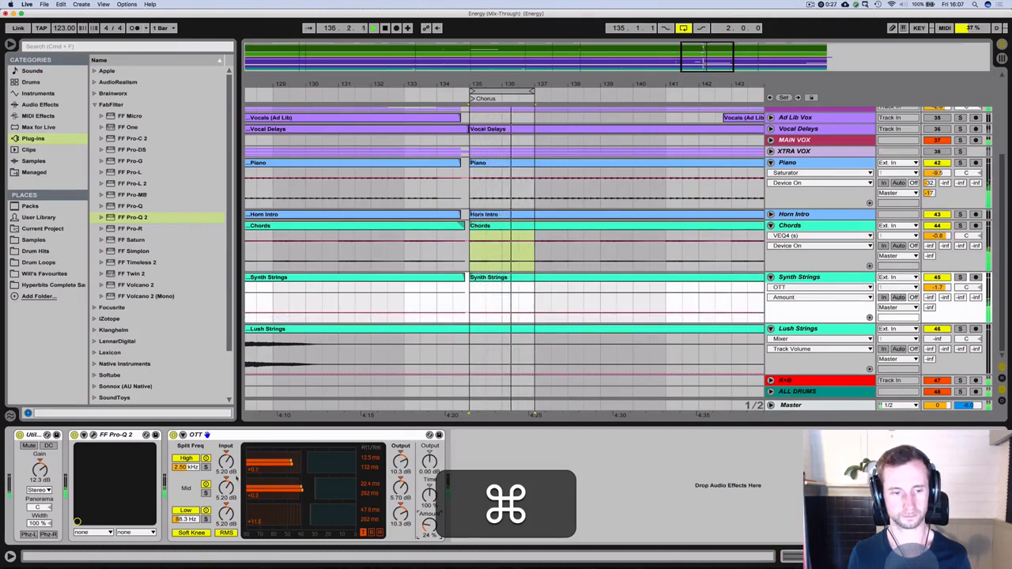
click(173, 435)
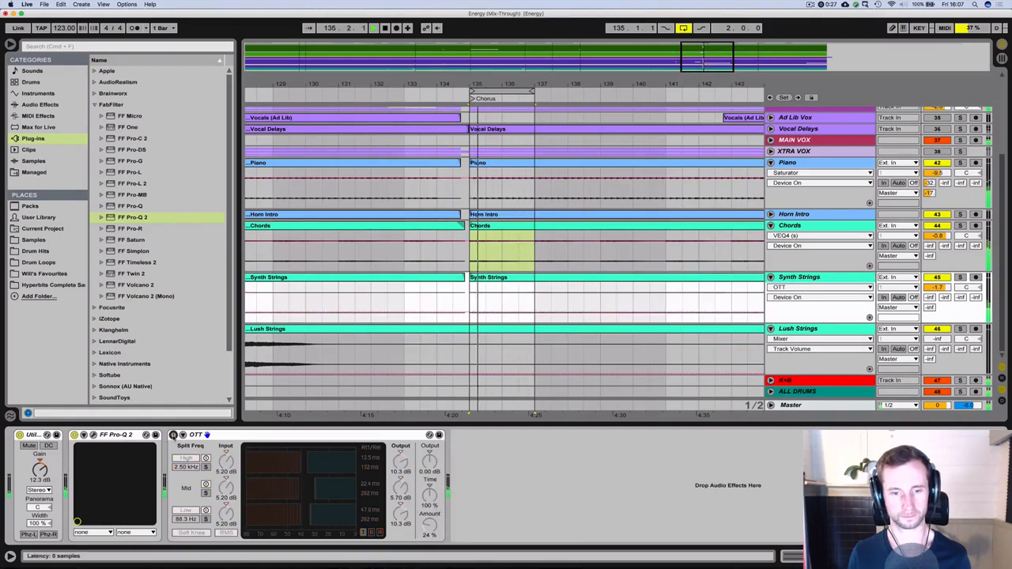
click(174, 435)
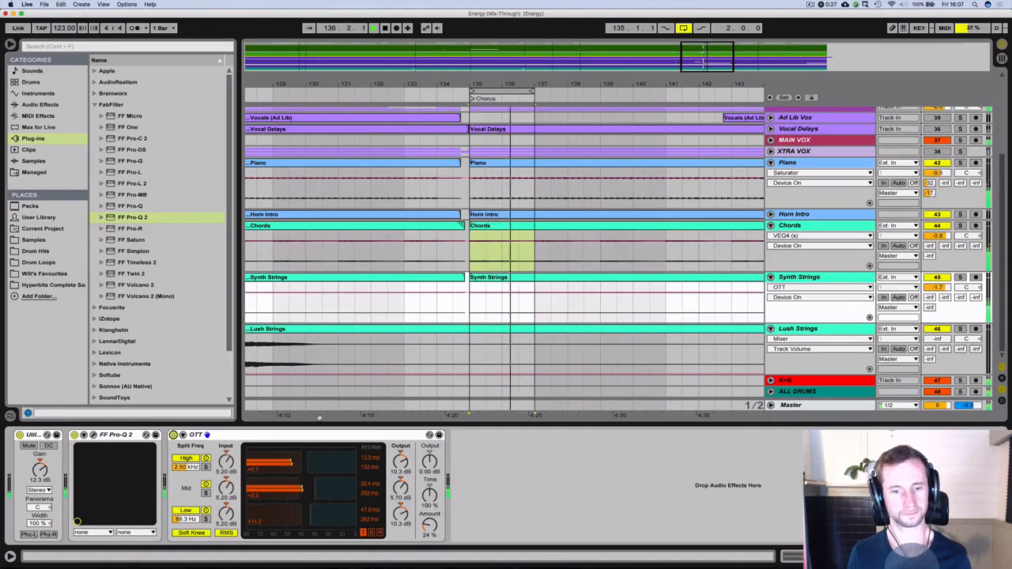
drag(429, 525, 429, 521)
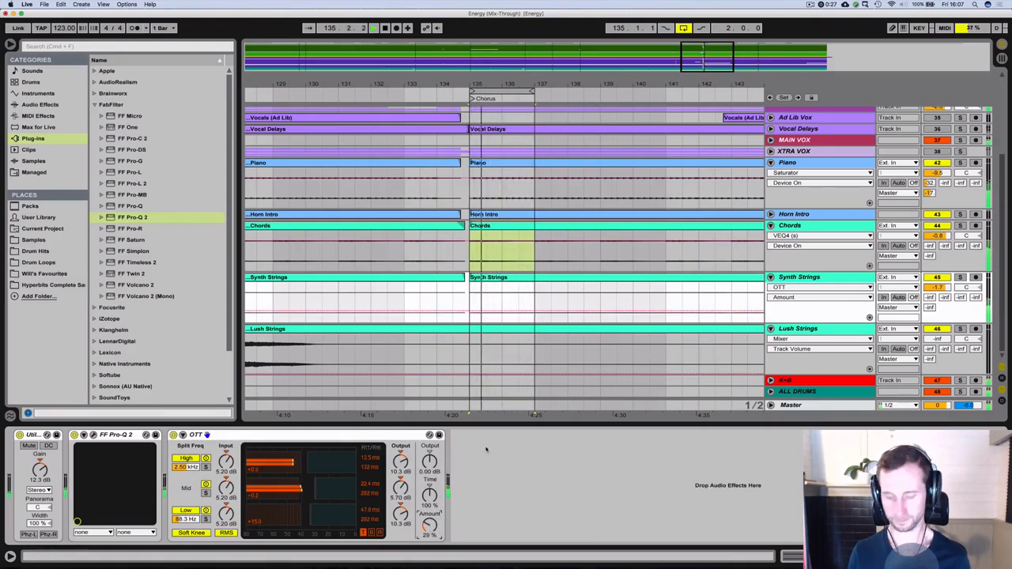
key(alt+m)
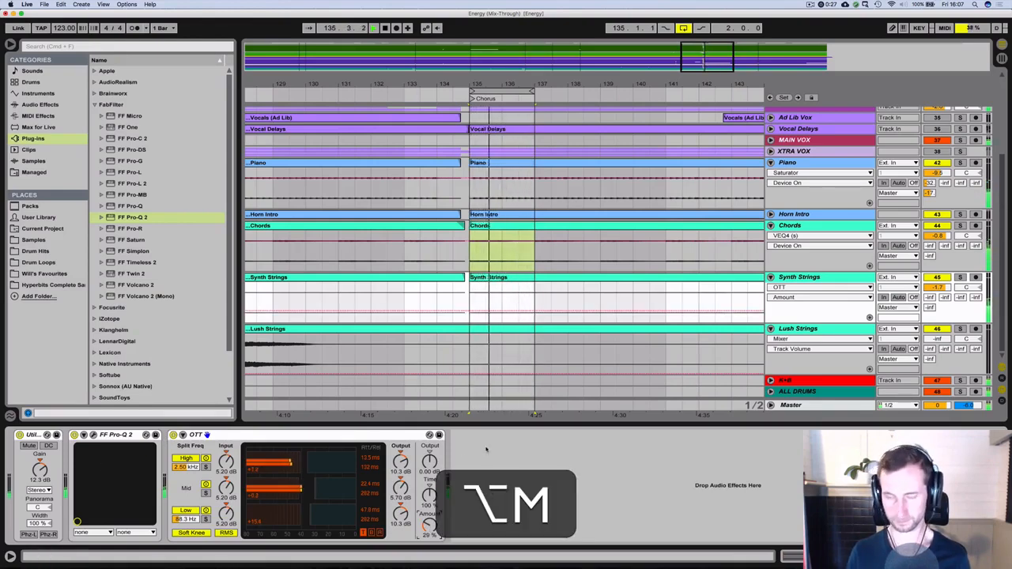
Step: Group the Chords and Synth Strings tracks, name the group SYNTH and colour it dark teal
click(828, 276)
click(821, 226)
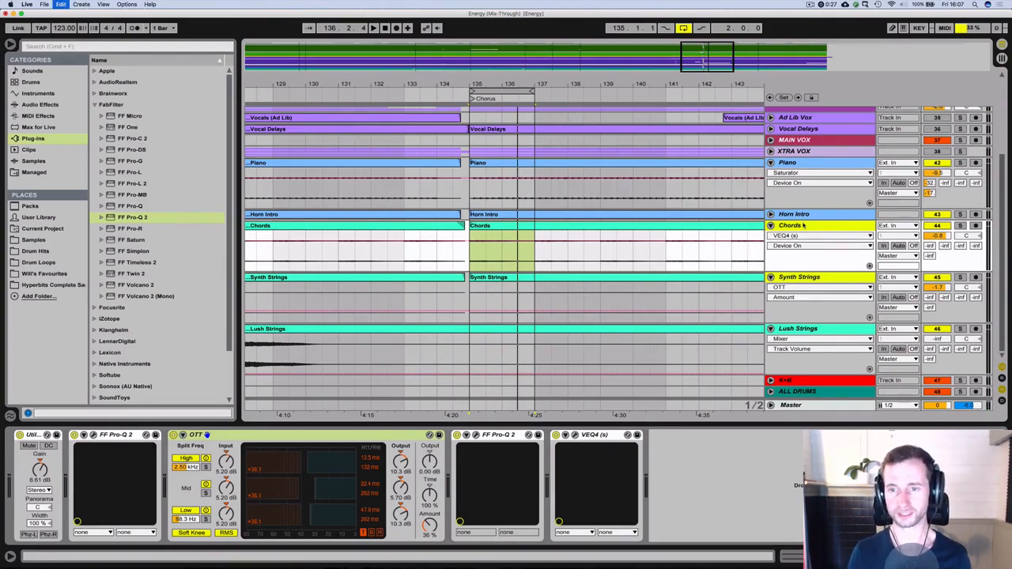
key(super+g)
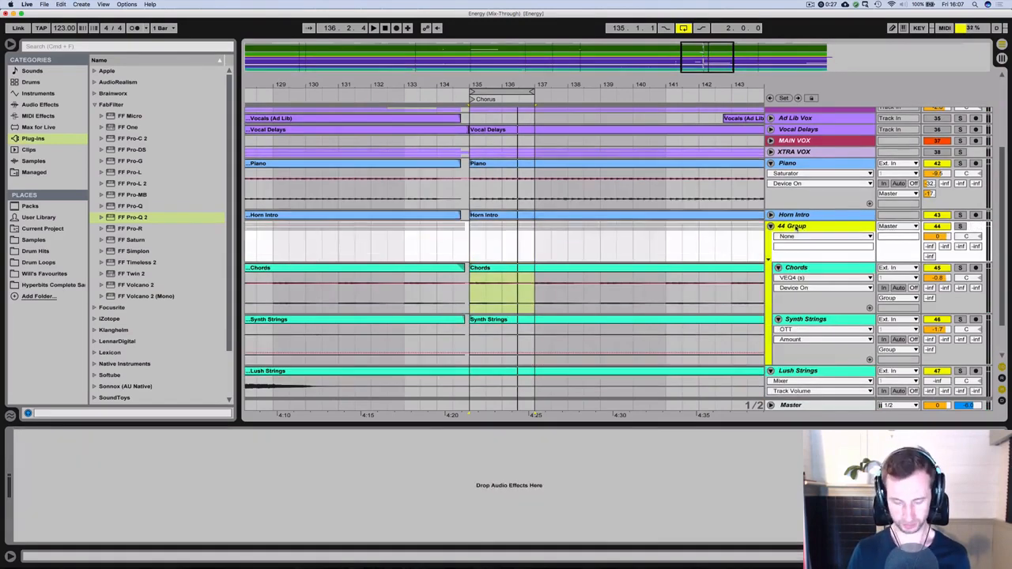
right_click(797, 227)
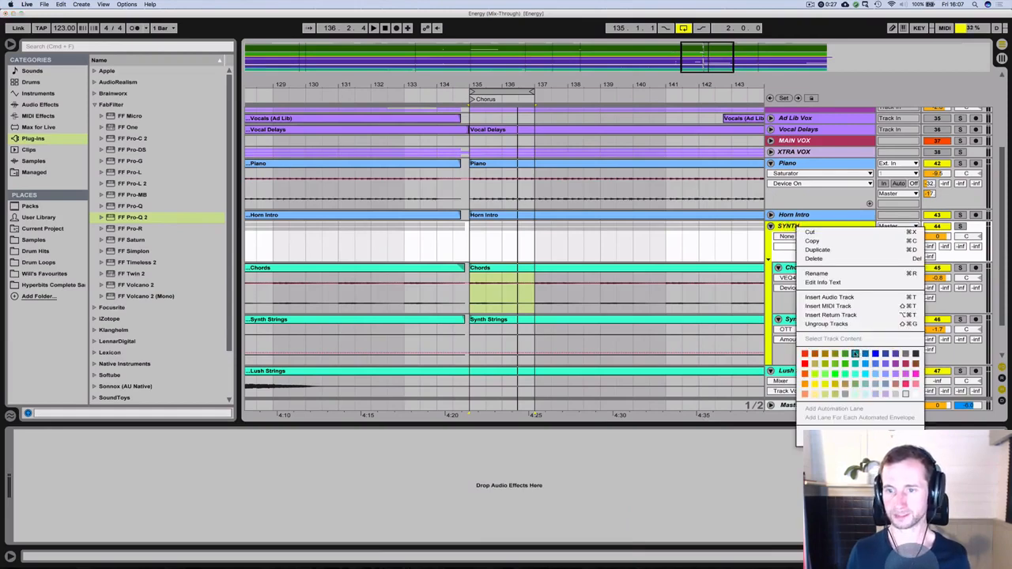
click(855, 353)
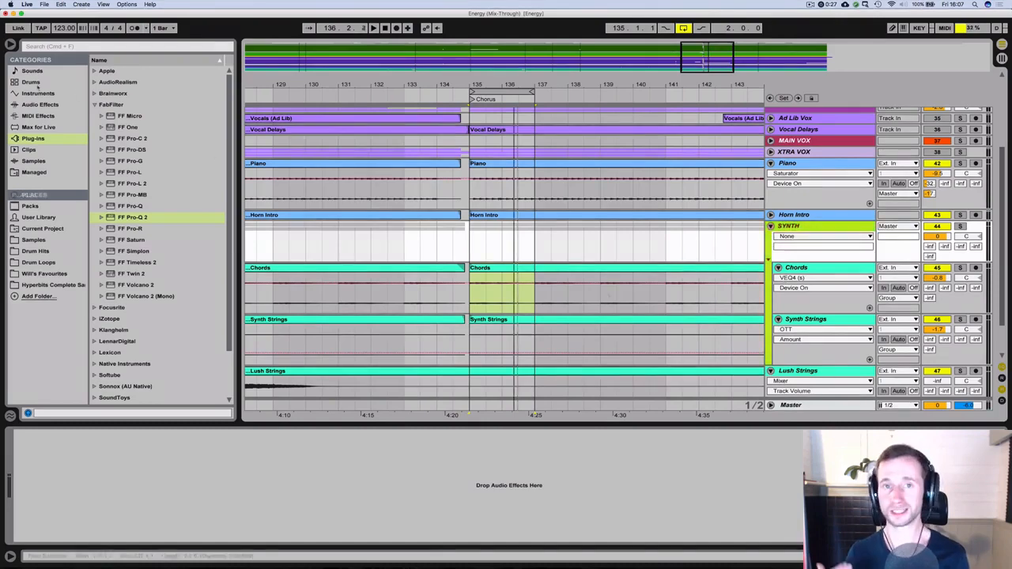
Step: Add the Compressor audio effect to the SYNTH group
click(40, 104)
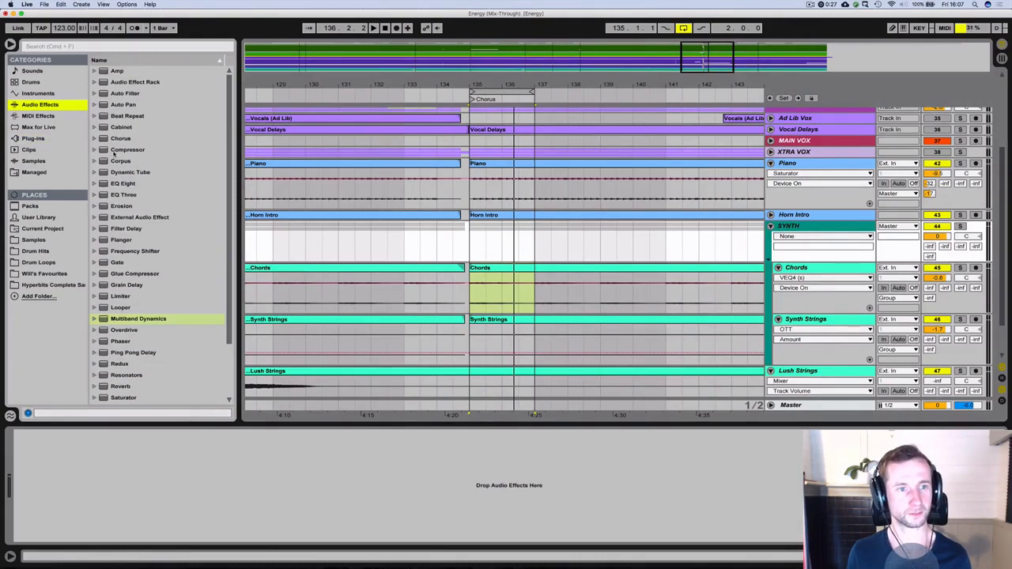
click(119, 151)
drag(175, 371, 178, 454)
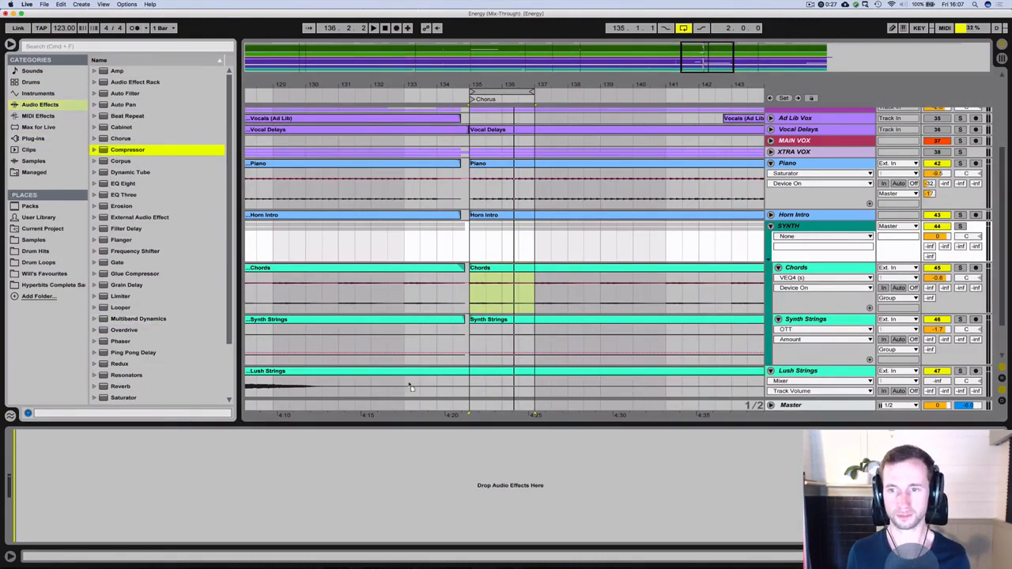
drag(410, 388, 809, 227)
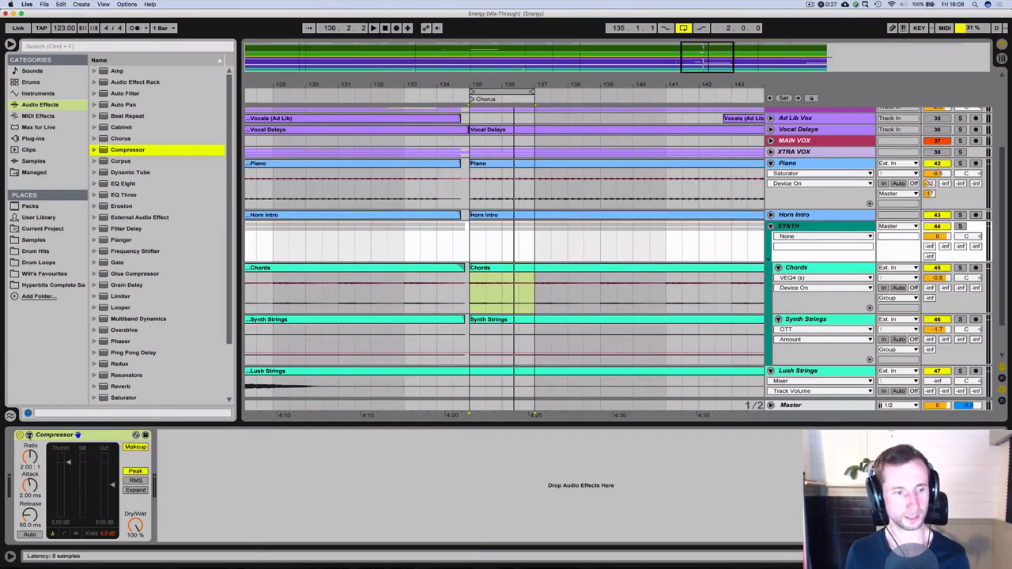
Step: Expand the Compressor's sidechain section, enable Sidechain and set its audio source to MAIN VOX
click(28, 435)
click(31, 448)
click(31, 465)
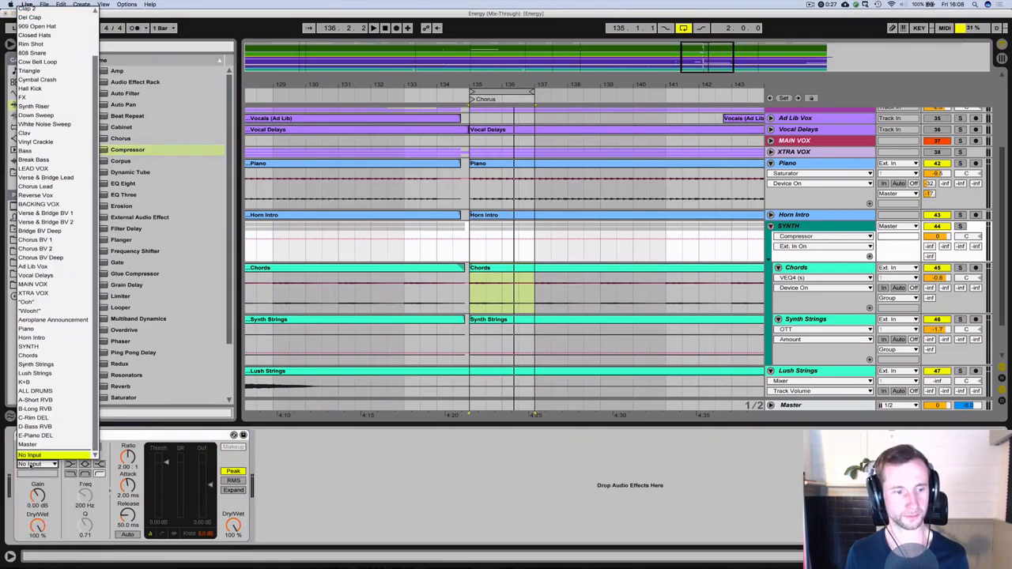
click(35, 169)
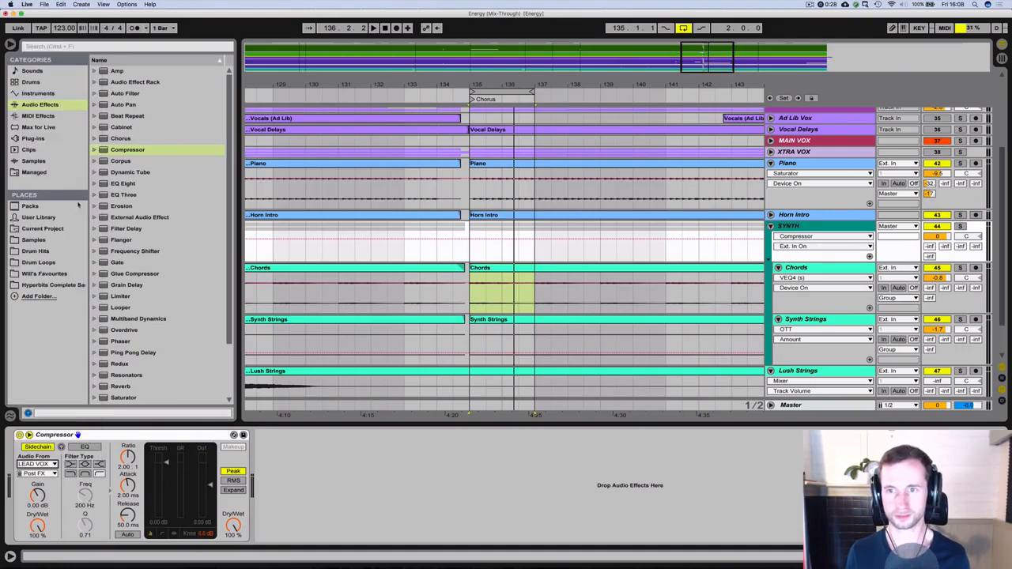
click(34, 463)
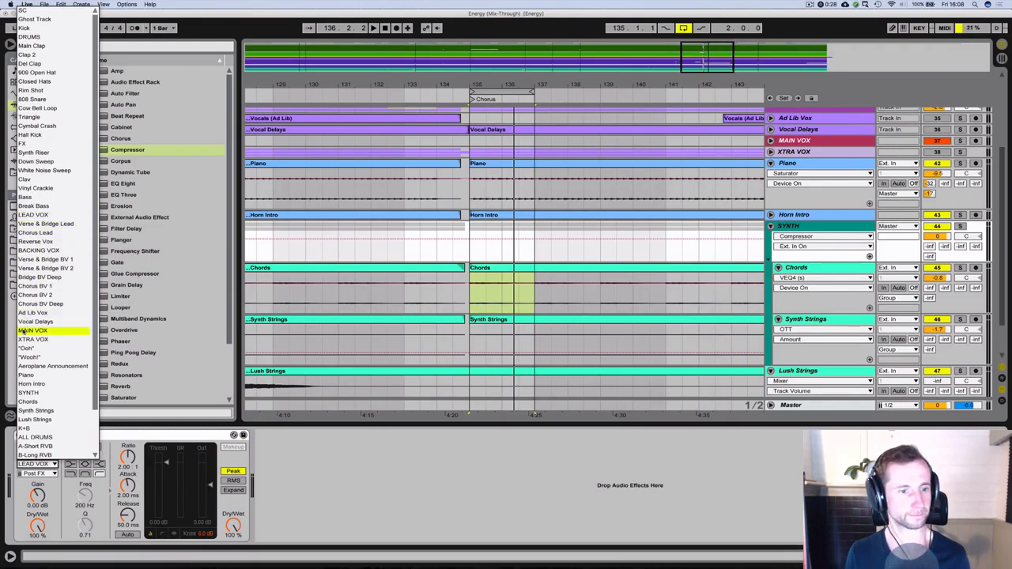
click(28, 330)
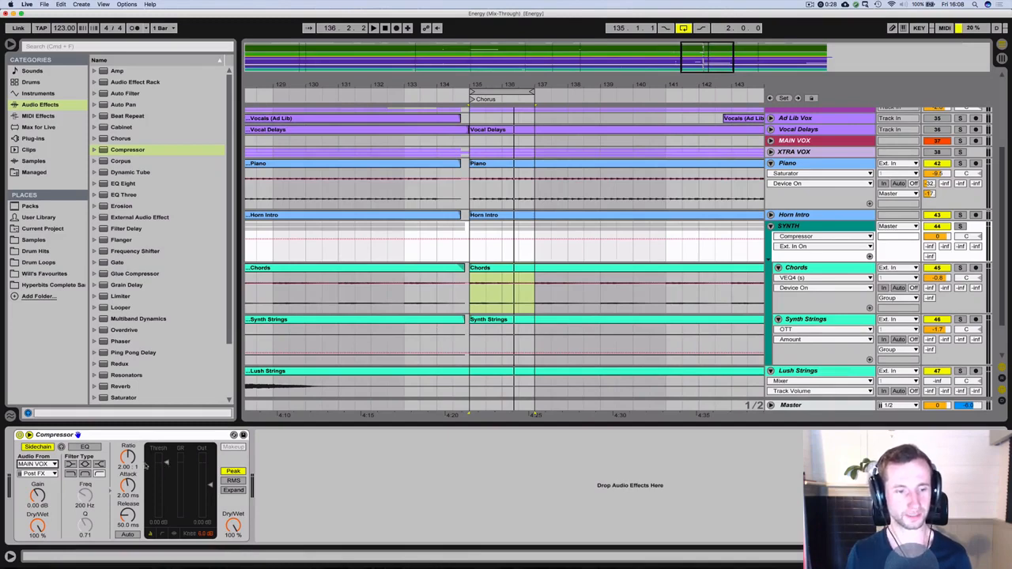
Step: Set the Compressor's attack to 0.01 ms, release to 1.00 ms, threshold to about -19 dB and ratio to 1.47:1, listening during playback
drag(126, 485, 126, 541)
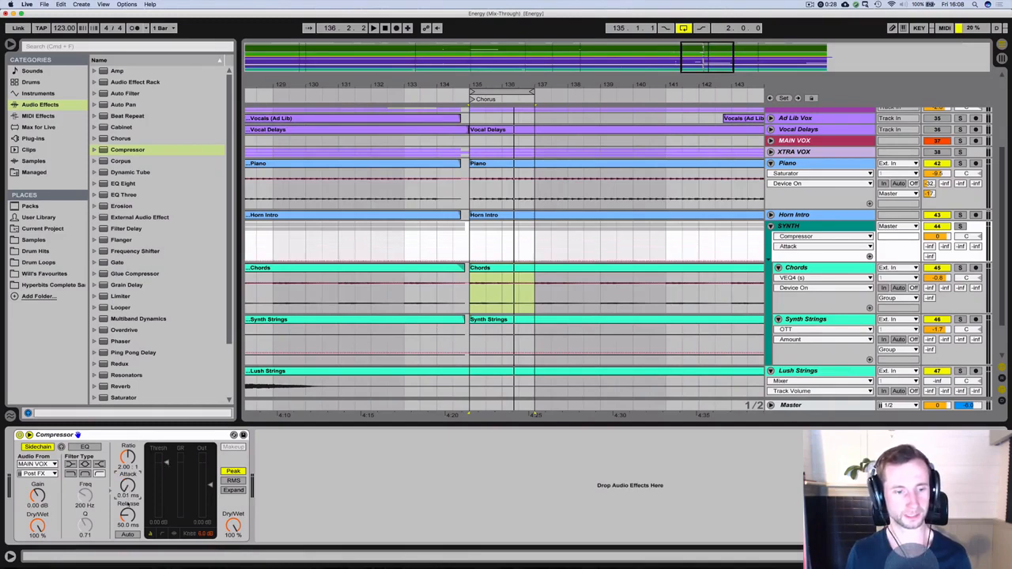
drag(127, 503, 127, 554)
key(space)
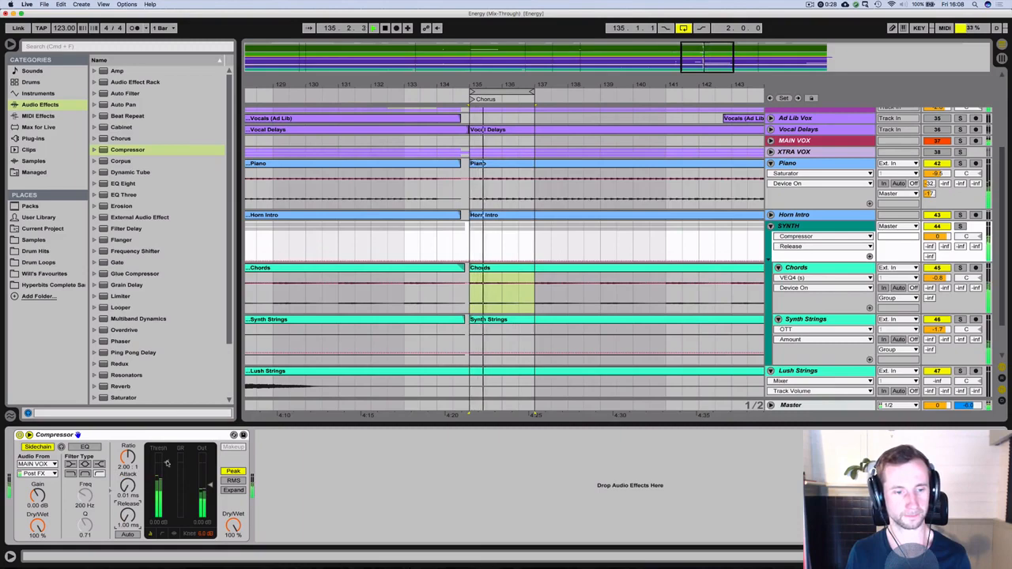
drag(166, 463, 166, 519)
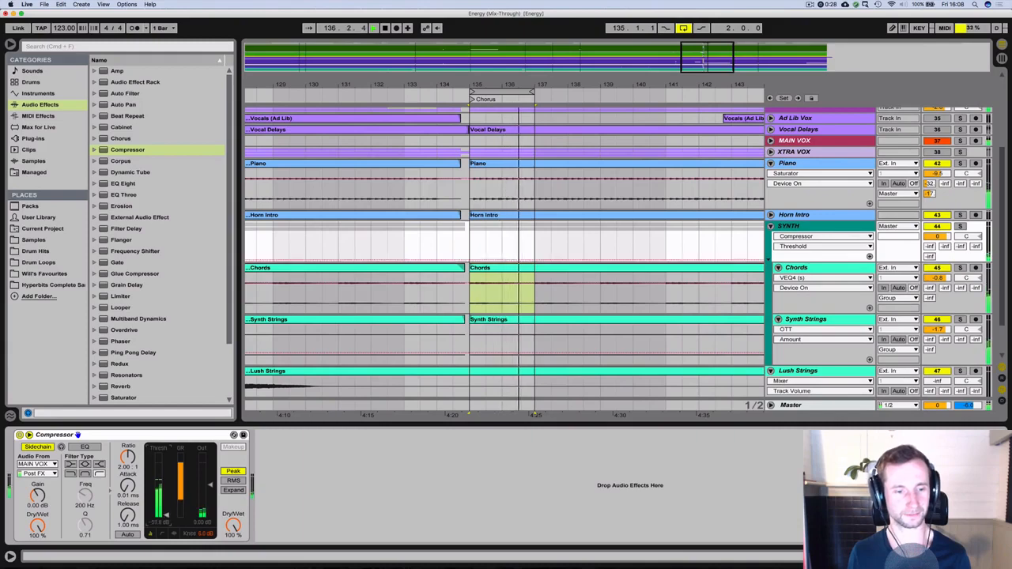
drag(166, 519, 167, 493)
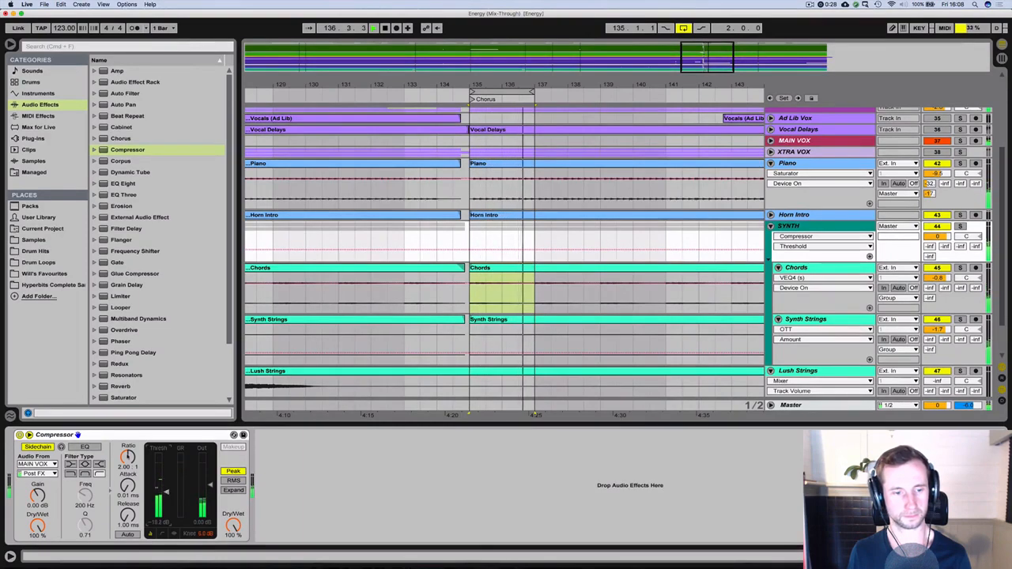
mouse_move(129, 457)
mouse_down()
mouse_move(128, 477)
mouse_move(128, 458)
mouse_move(128, 467)
mouse_up()
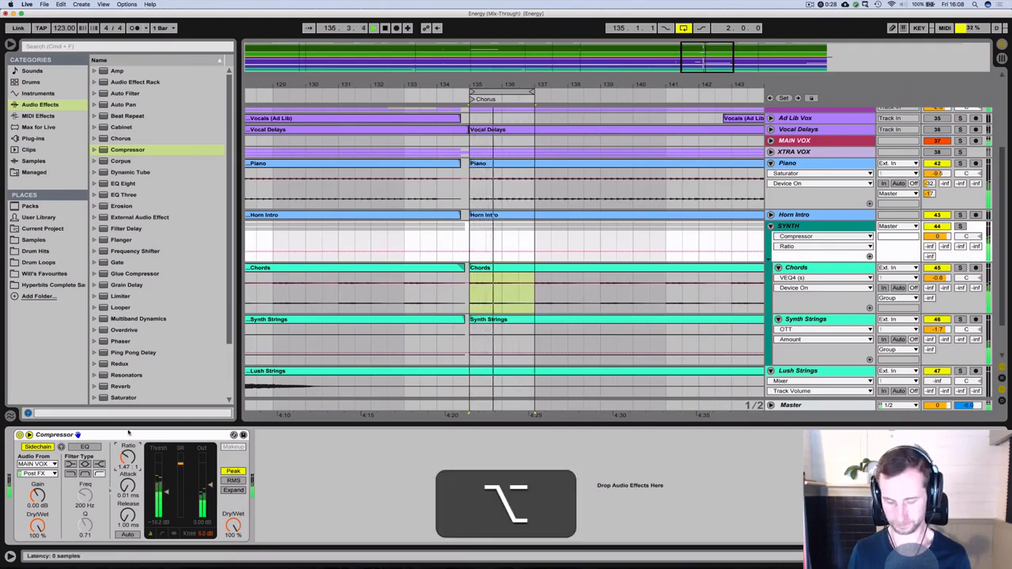
key(alt+m)
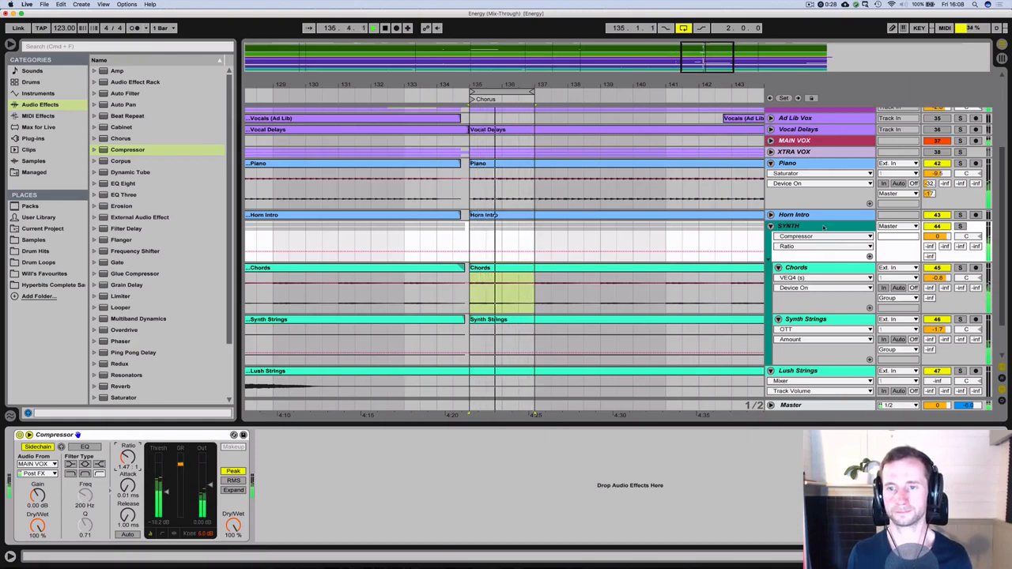
Step: Load FabFilter Pro-Q 2 on the MAIN VOX track and solo the track to view its spectrum during playback
click(820, 142)
click(32, 139)
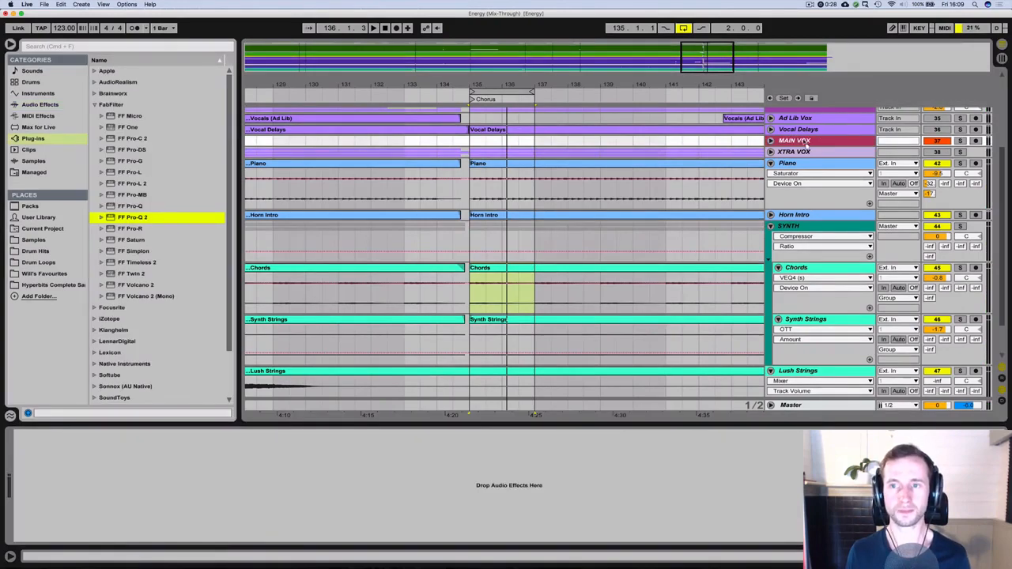
key(Return)
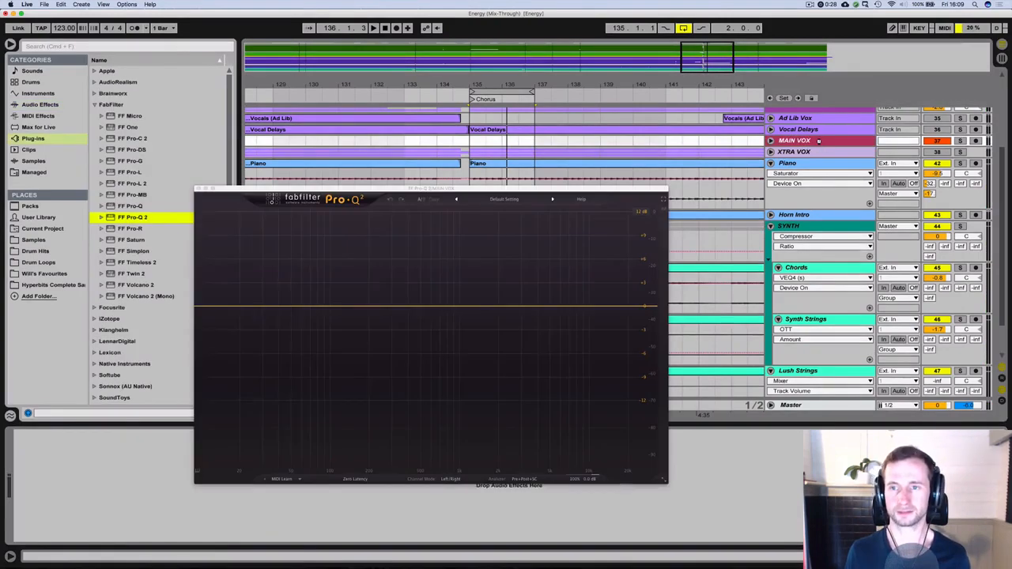
key(space)
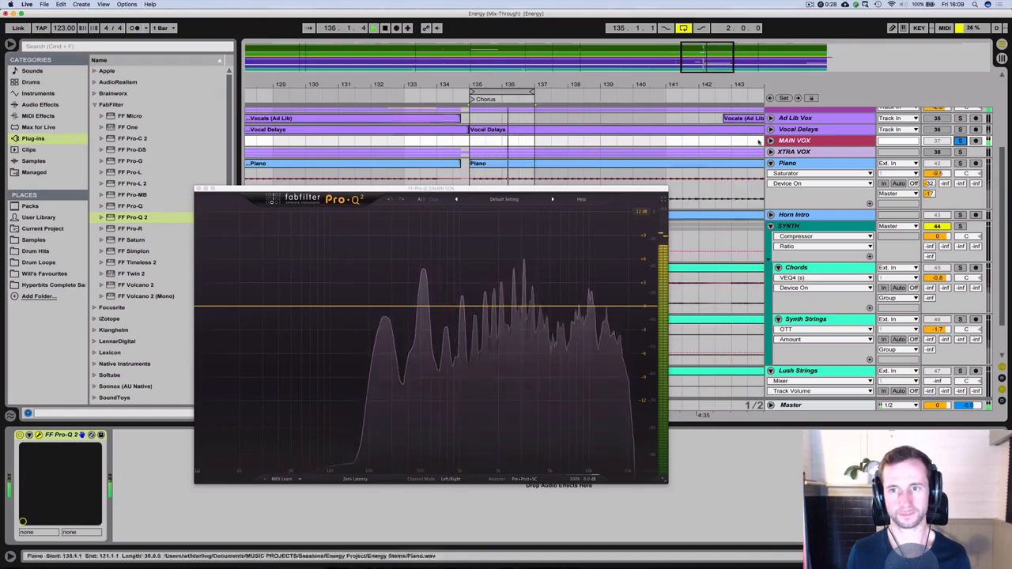
key(space)
Step: Mute the Bridge BV Deep and Chorus BV Deep backing vocals and examine the MAIN VOX spectrum in Pro-Q 2 during playback
scroll(783, 138, up, 2)
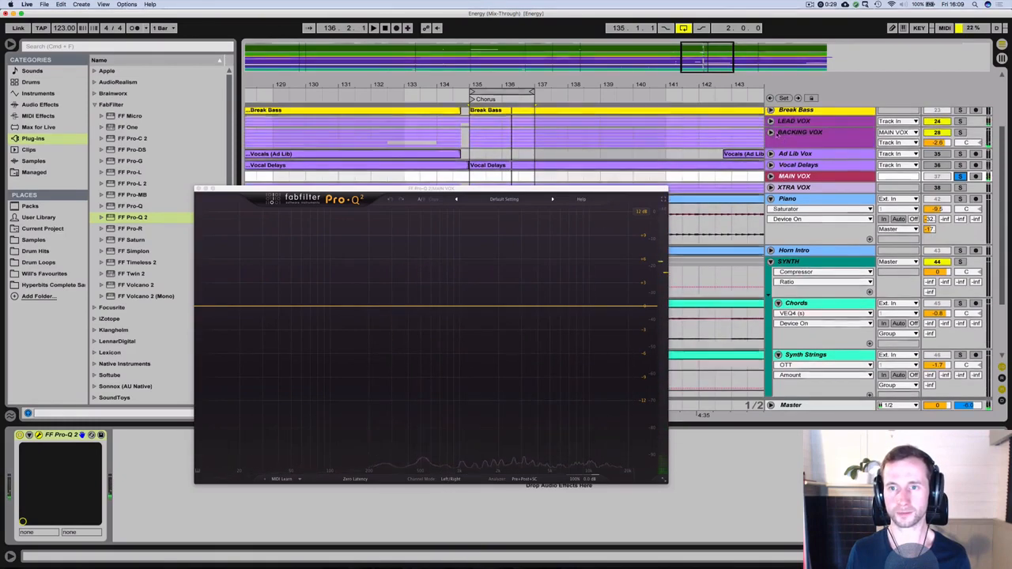
click(771, 133)
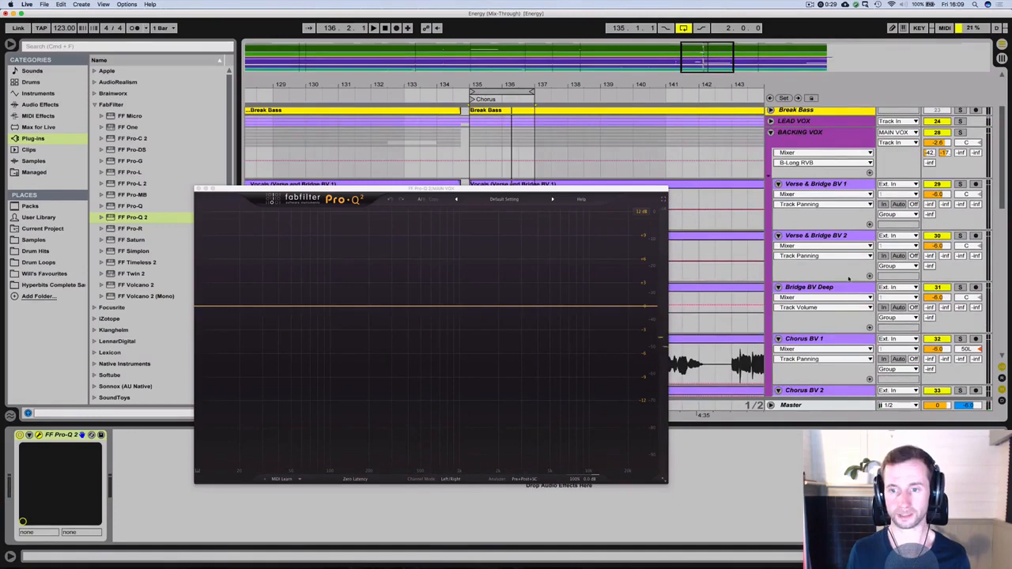
scroll(932, 272, down, 1)
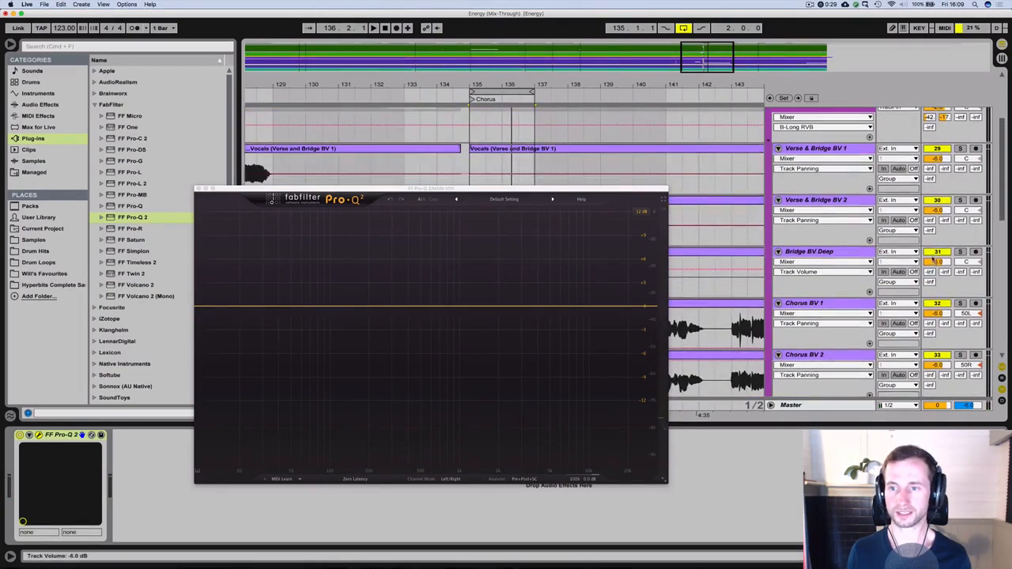
click(936, 252)
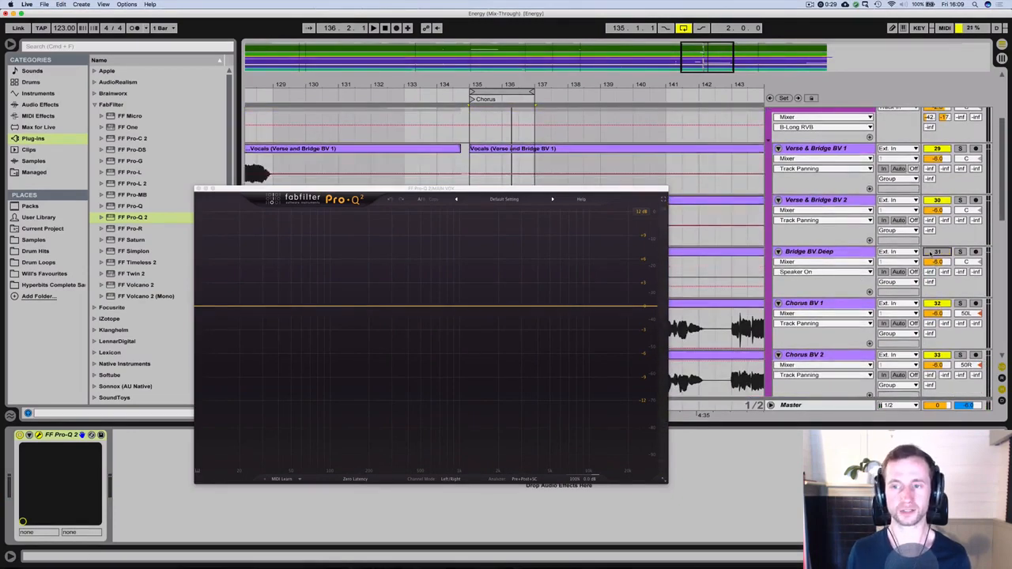
key(space)
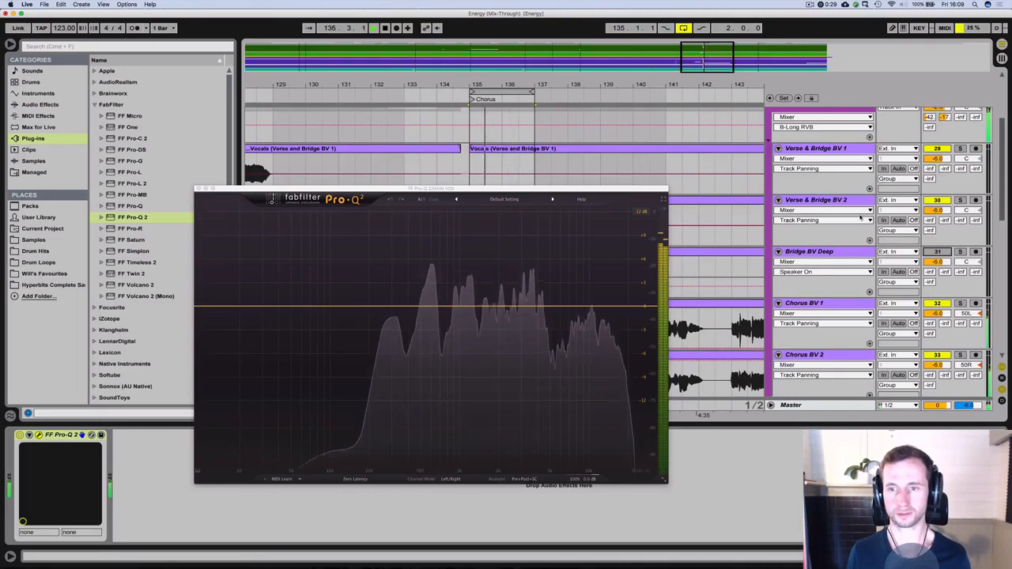
scroll(921, 290, down, 8)
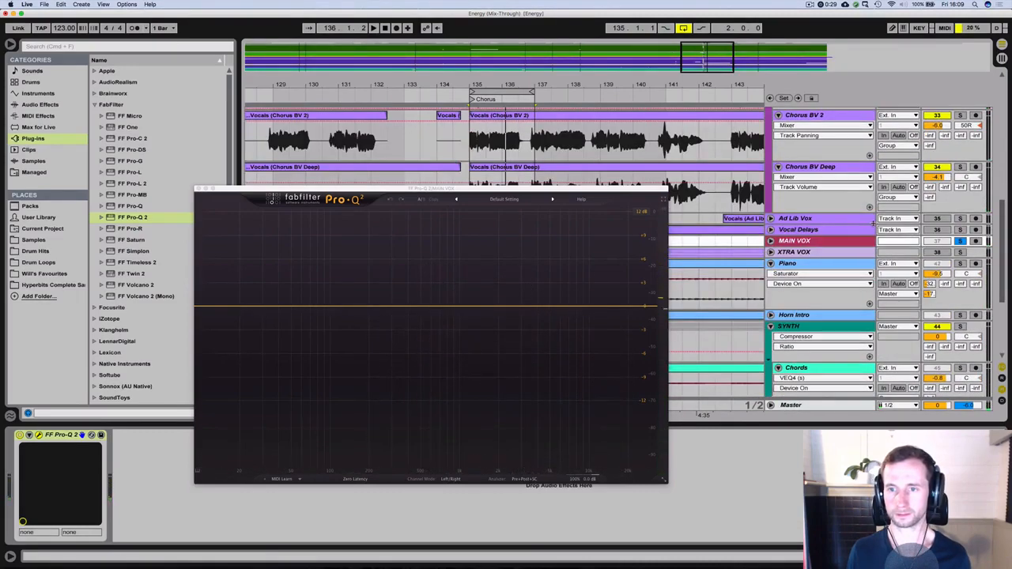
key(space)
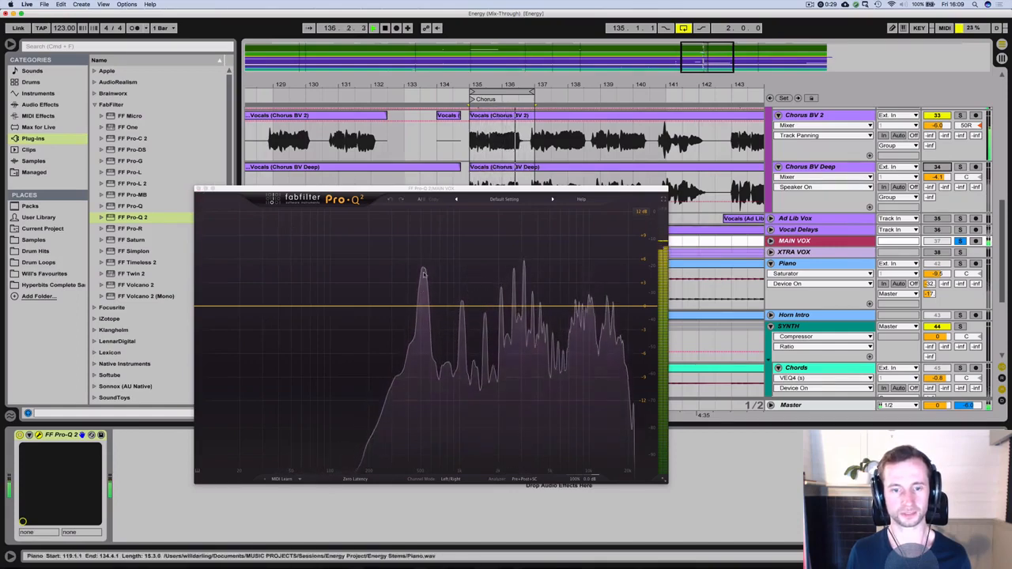
Step: Load FabFilter Pro-Q 2 after the Compressor on the SYNTH group and solo the group
click(198, 190)
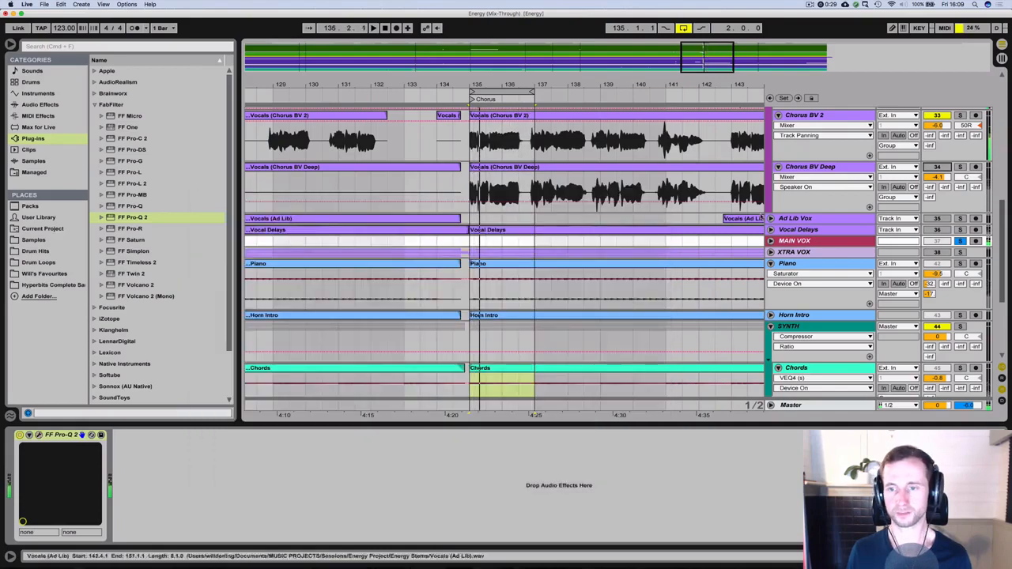
click(825, 323)
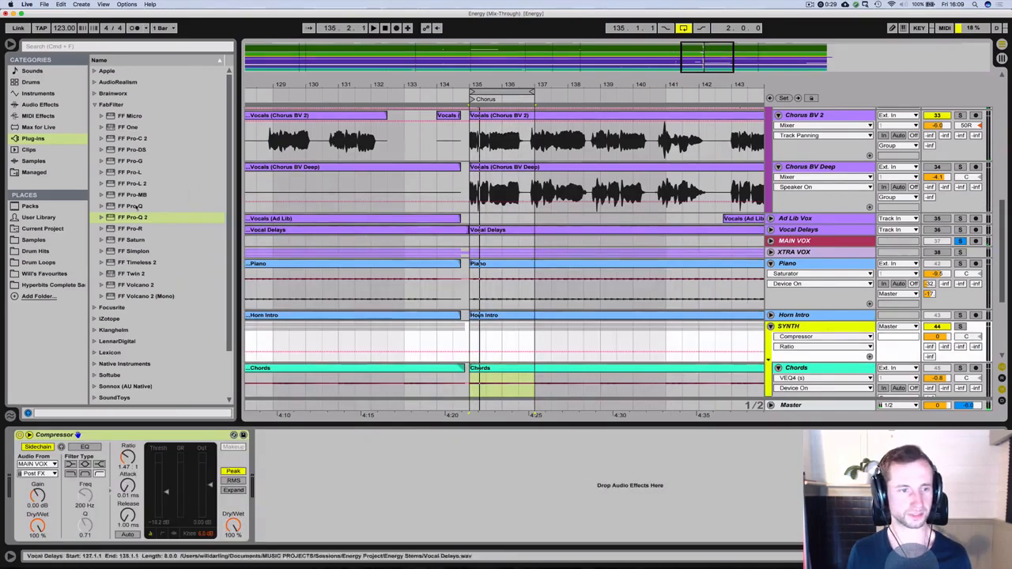
click(298, 466)
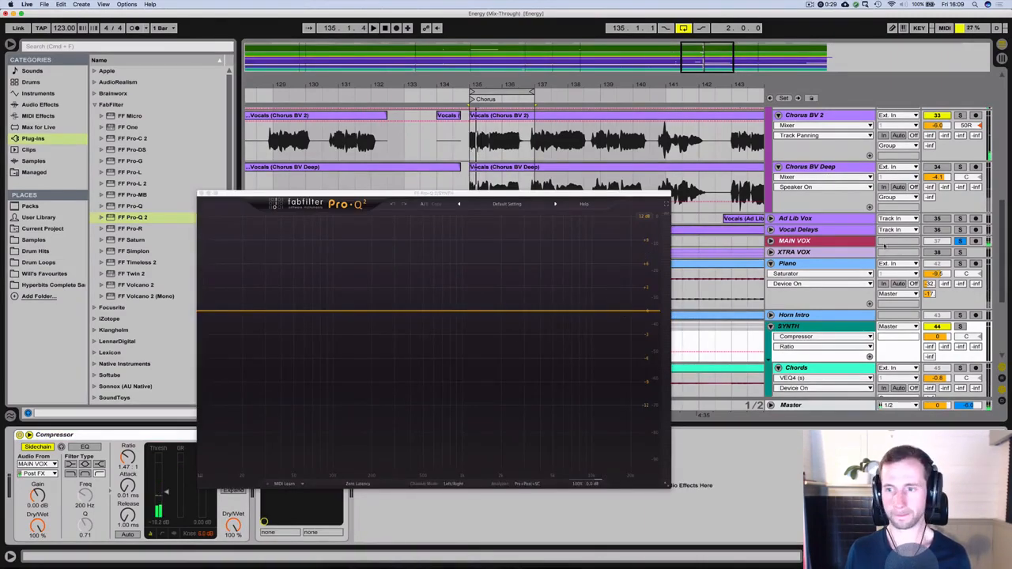
click(960, 325)
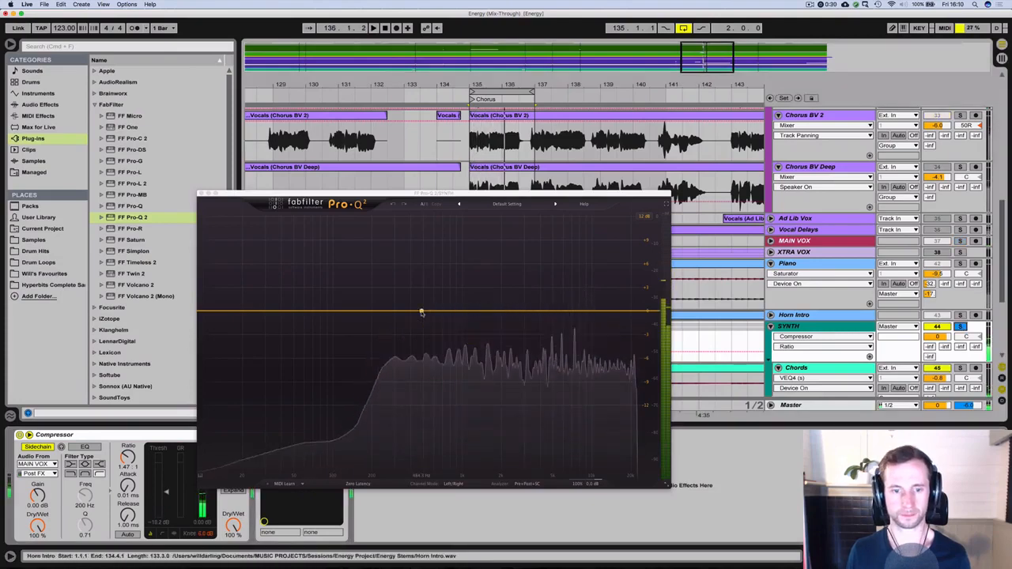
Step: Add a bell cut of about 2 dB near 610 Hz in the SYNTH group's Pro-Q 2, adjusting its gain and Q during playback
click(439, 311)
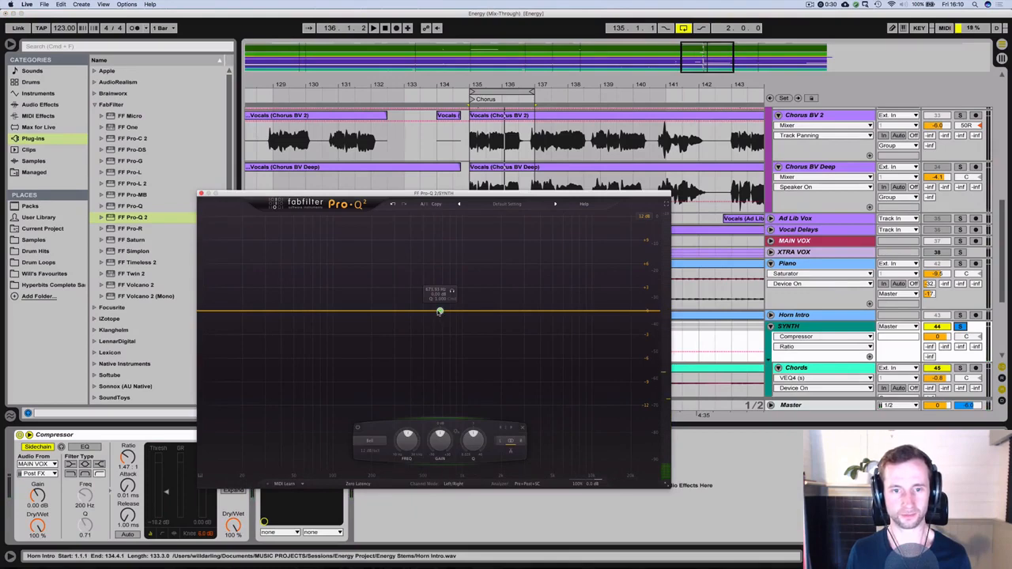
drag(440, 312, 435, 312)
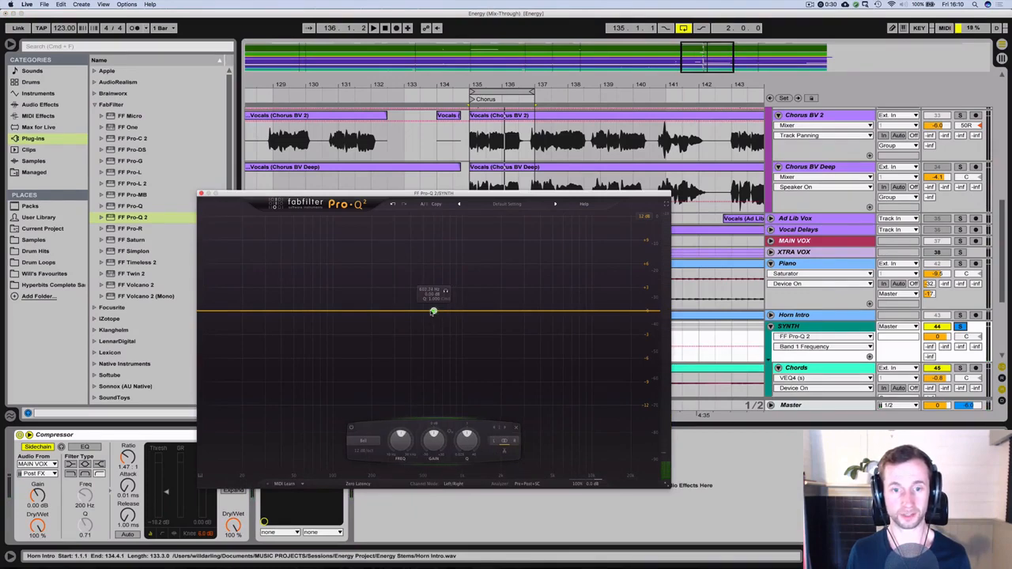
key(space)
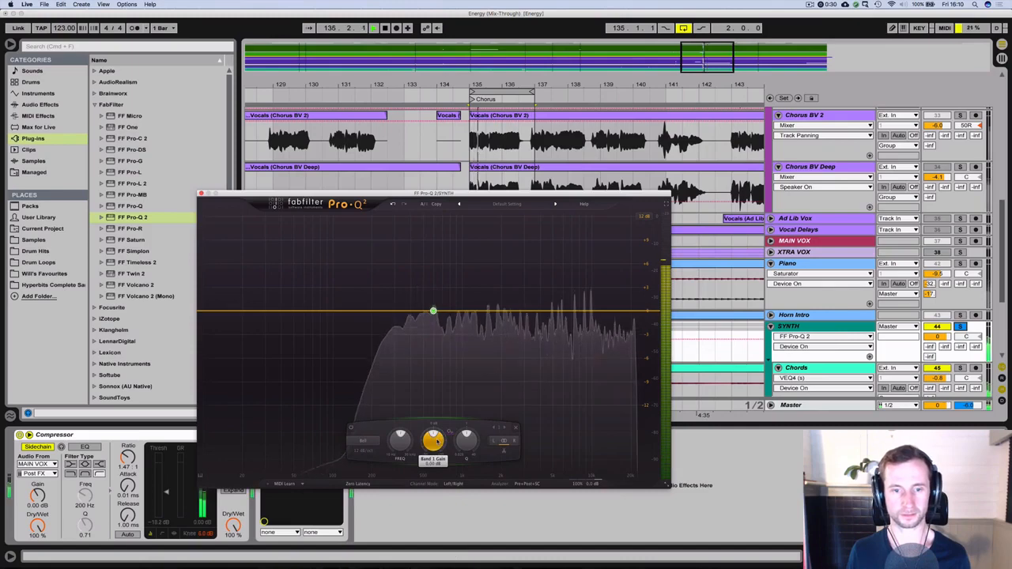
drag(438, 445, 467, 436)
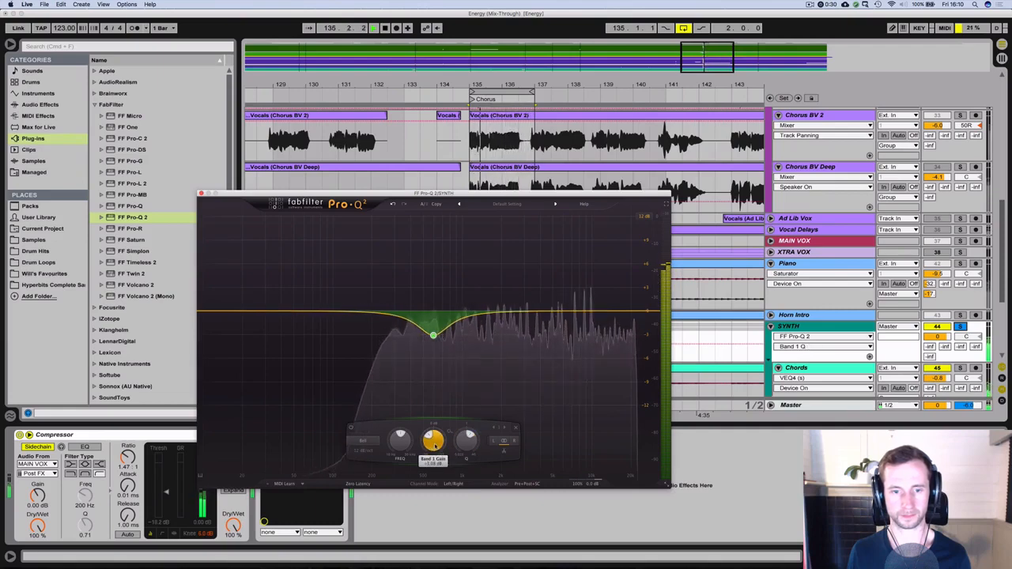
drag(435, 446, 433, 451)
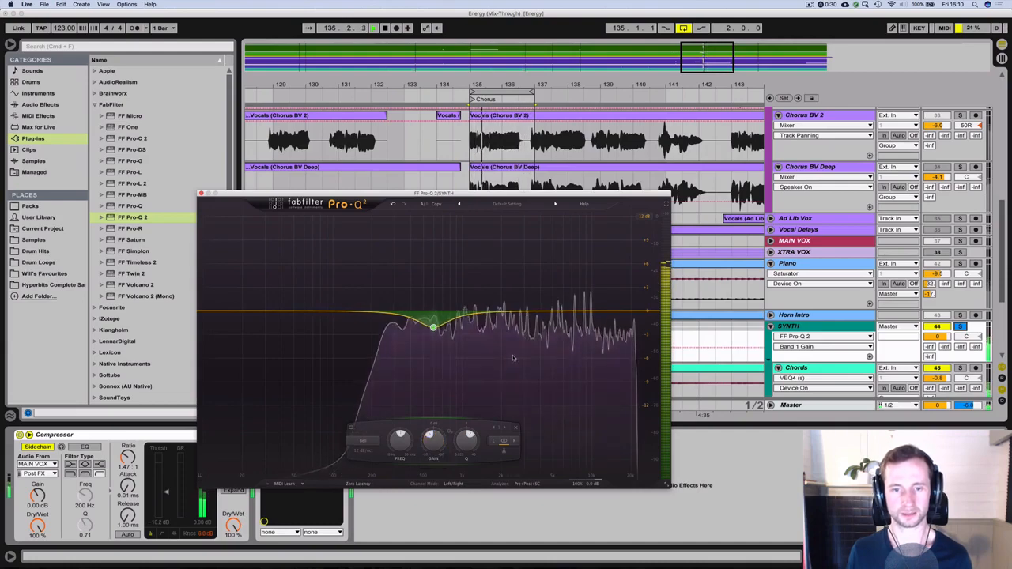
key(space)
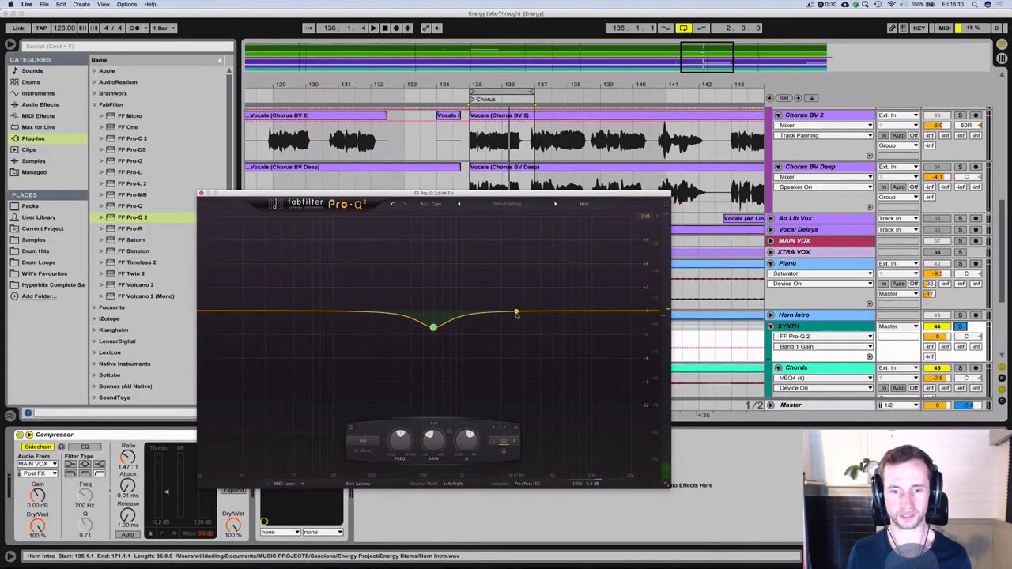
Step: Add a second, narrower bell cut of about 2 dB near 2.5 kHz in the SYNTH group's EQ while listening
click(515, 315)
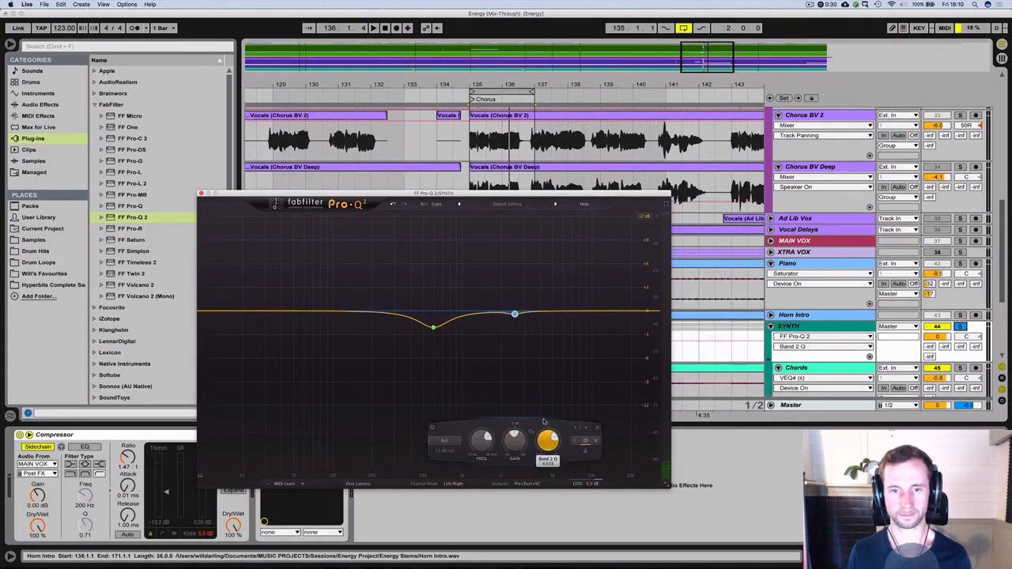
key(space)
mouse_move(513, 443)
mouse_down()
mouse_move(513, 475)
mouse_move(514, 440)
mouse_up()
key(space)
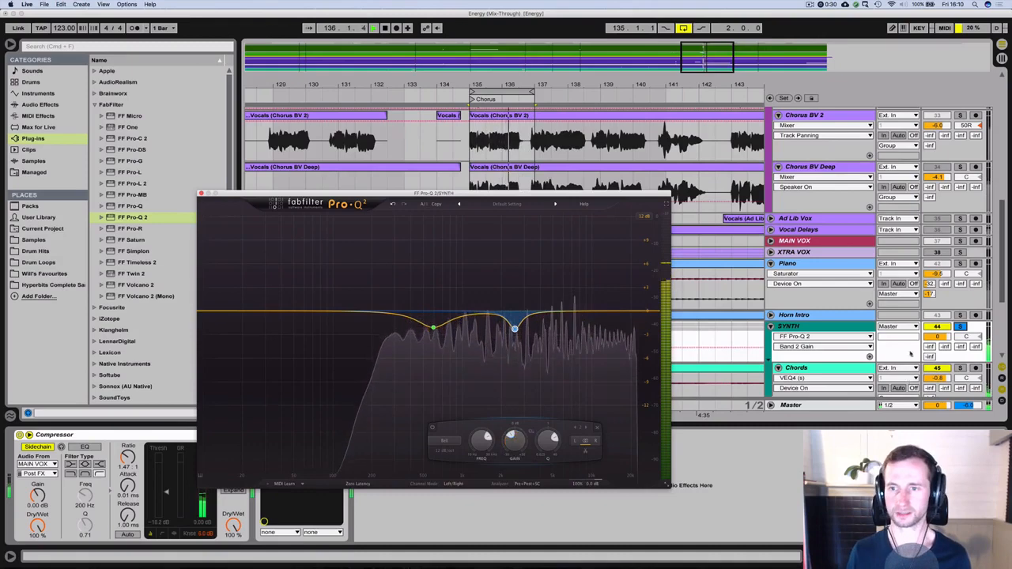
Step: Uncover the SYNTH group's devices, then bypass and re-enable Pro-Q 2 to compare the sound with and without the cuts
drag(316, 193, 469, 193)
click(261, 435)
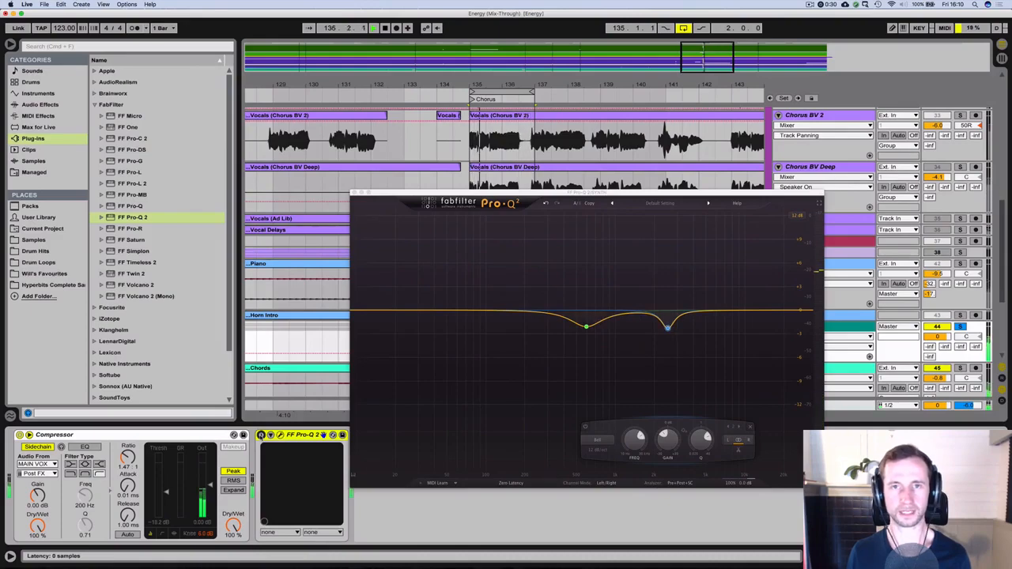
click(261, 436)
Step: Solo LEAD VOX and BACKING VOX alongside SYNTH, deepen the SYNTH EQ's low-mid cut to about -3 dB and compare with the EQ bypassed
scroll(873, 187, up, 10)
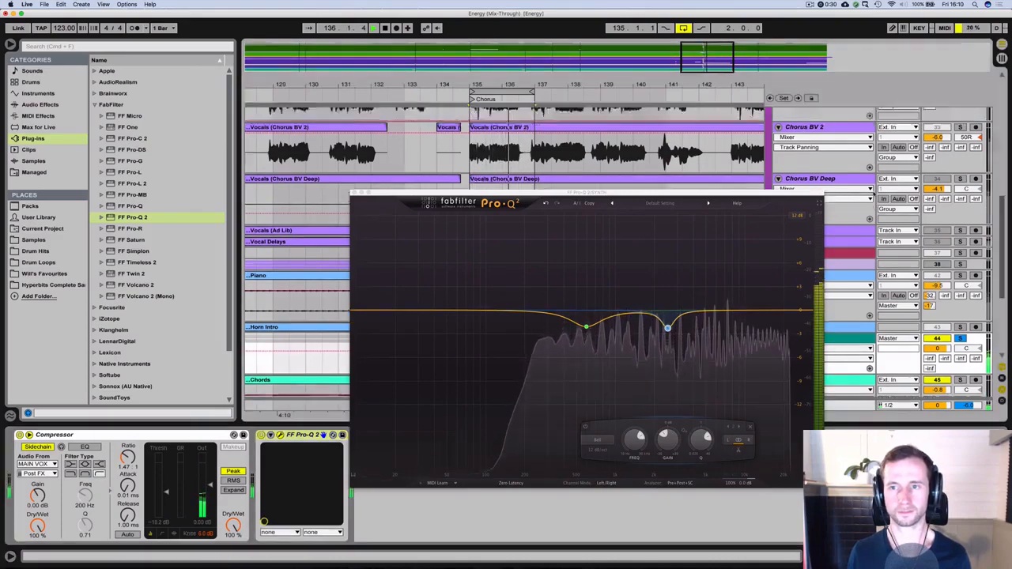
scroll(874, 187, up, 1)
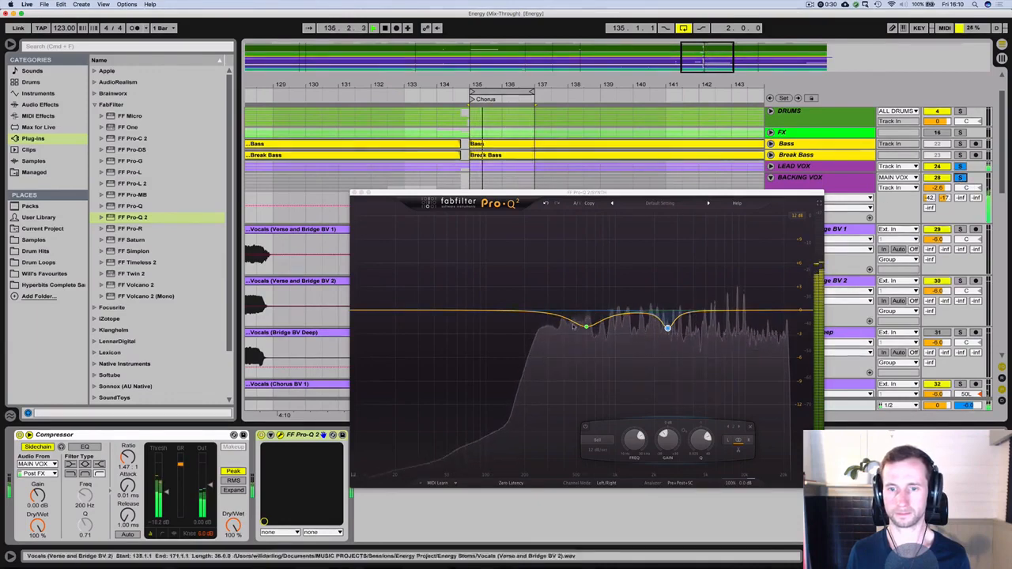
mouse_move(586, 326)
mouse_down()
mouse_move(588, 389)
mouse_move(585, 333)
mouse_up()
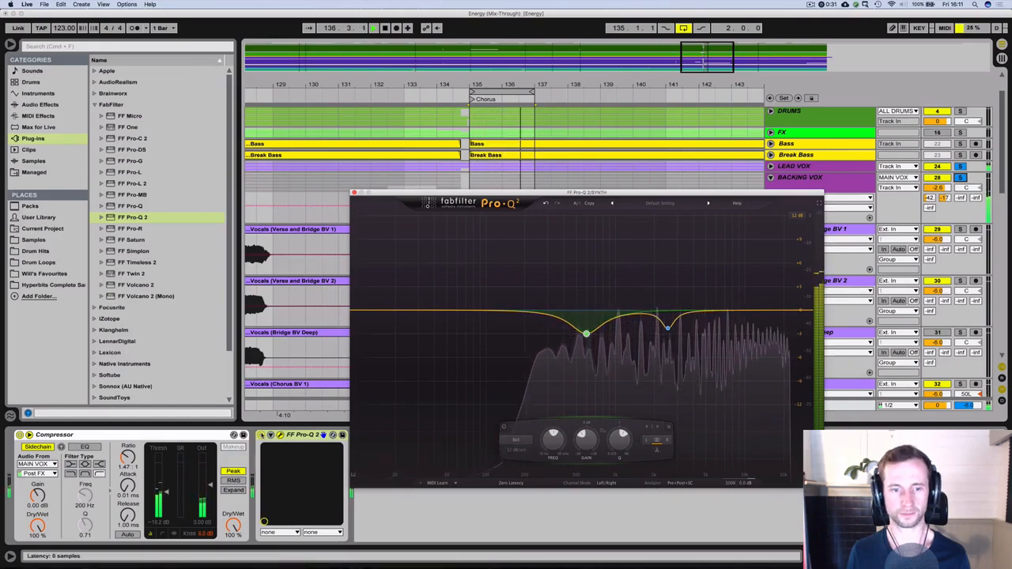
click(262, 435)
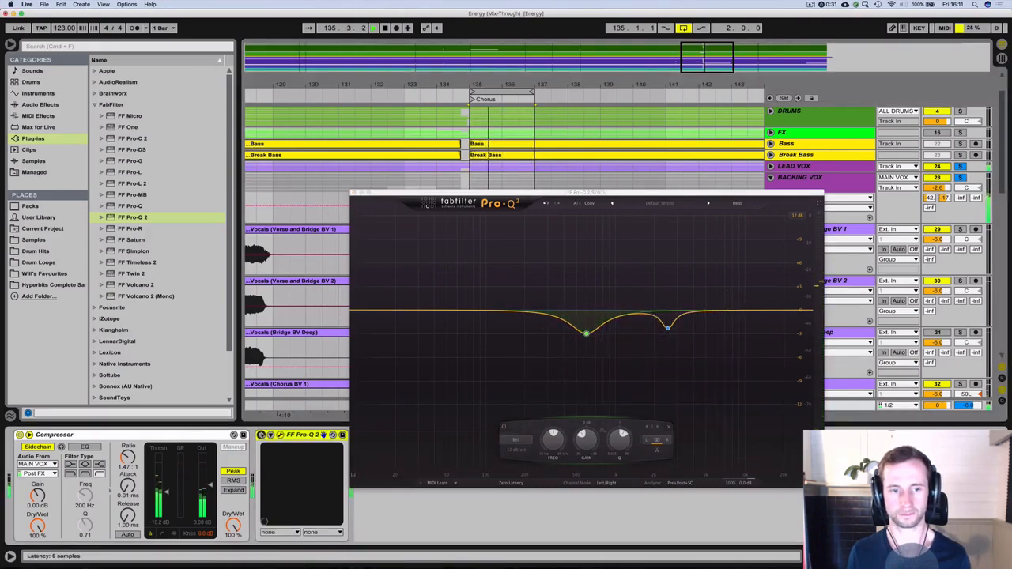
click(262, 435)
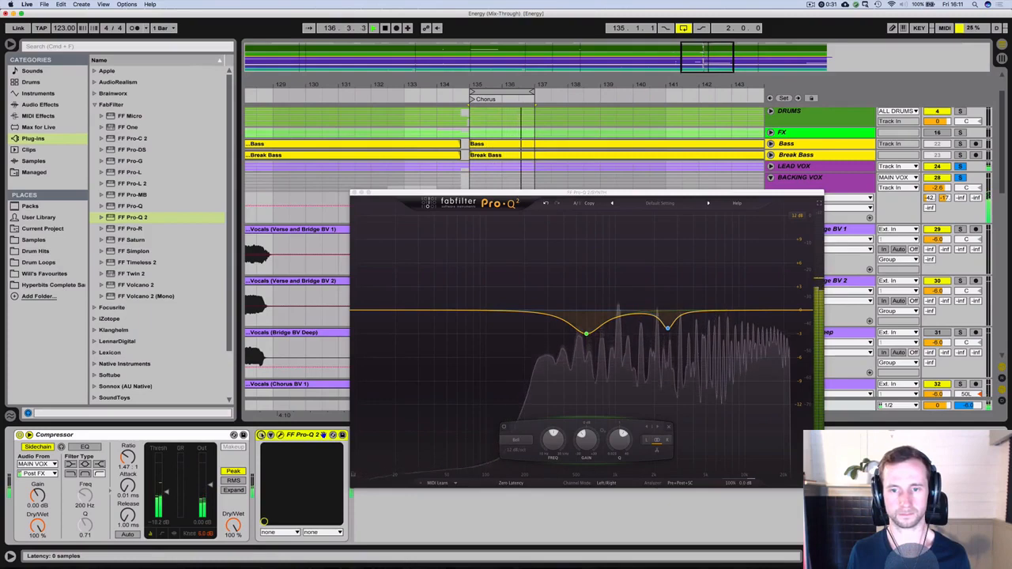
click(355, 193)
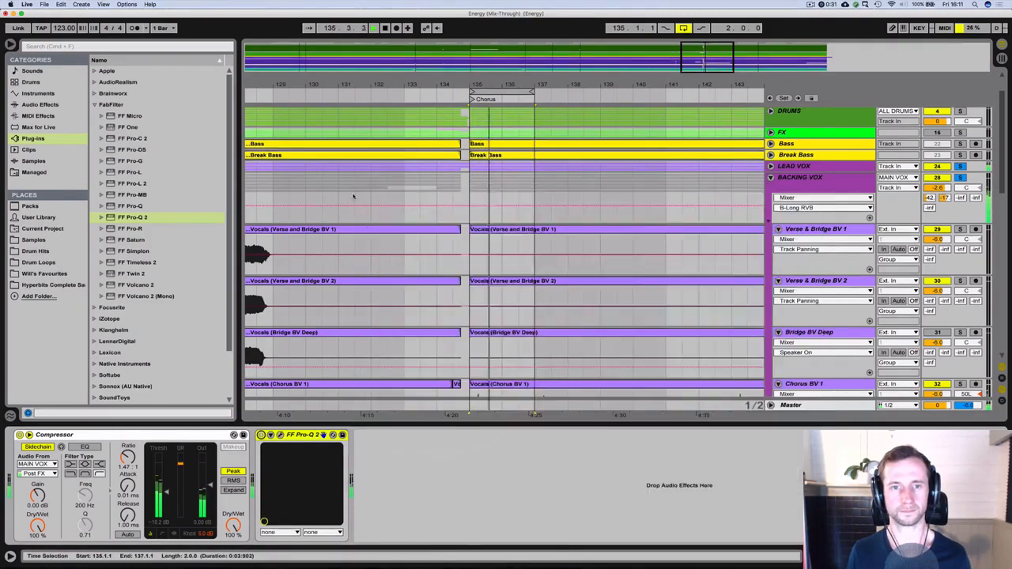
Step: Review the LEAD VOX group's devices and examine the BACKING VOX group's Pro-Q 2 curve during playback
click(814, 167)
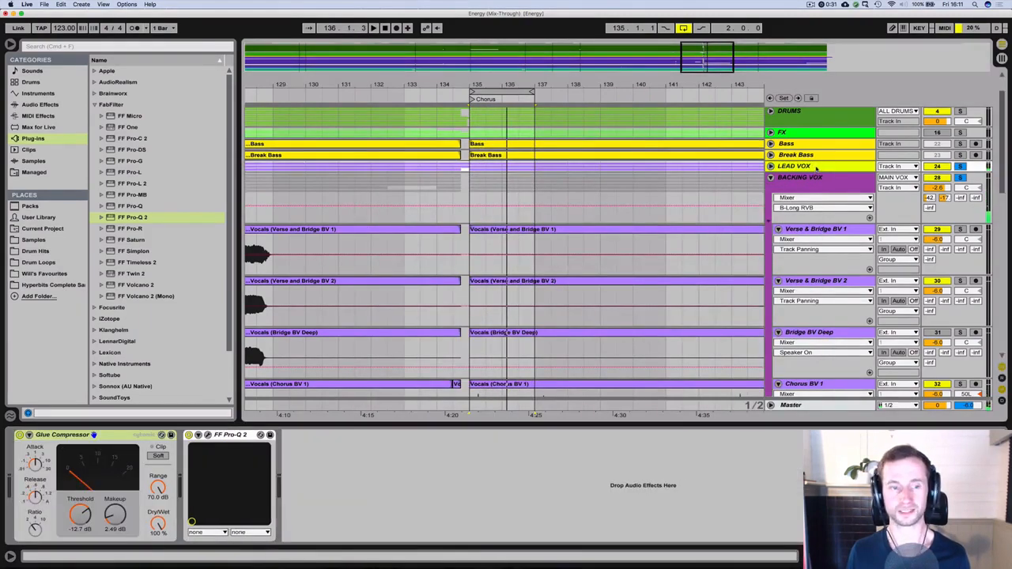
click(823, 179)
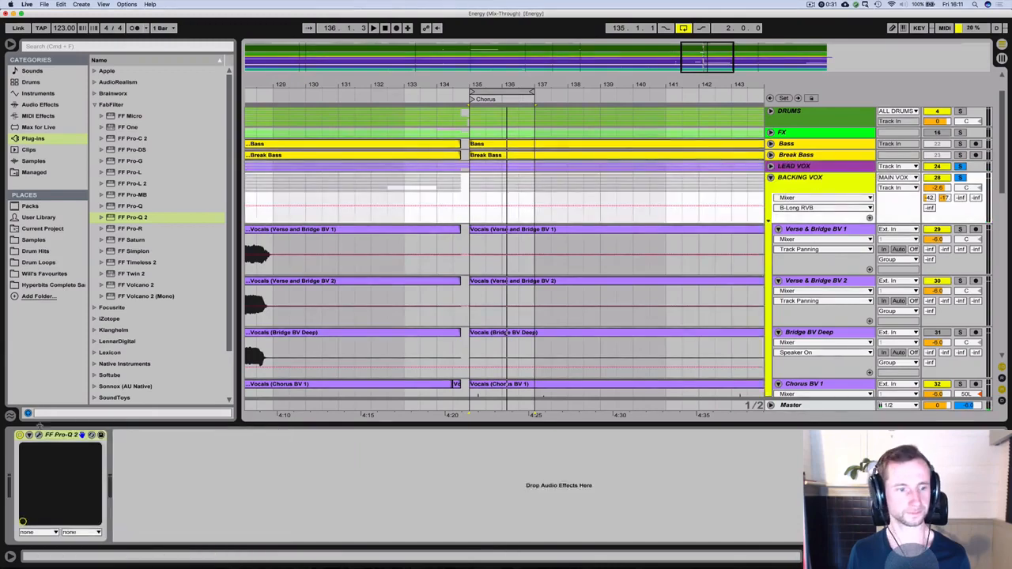
click(38, 435)
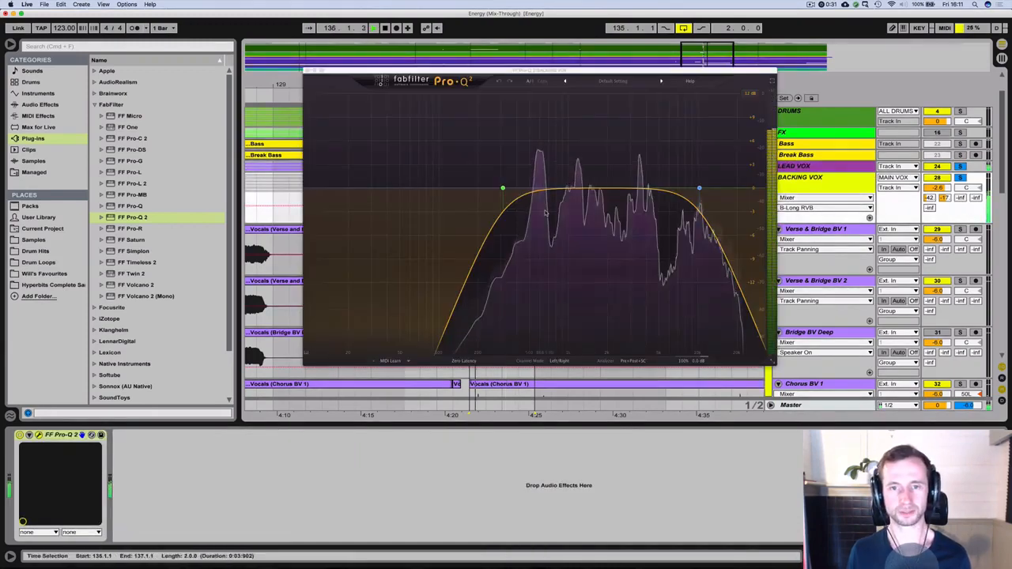
click(308, 70)
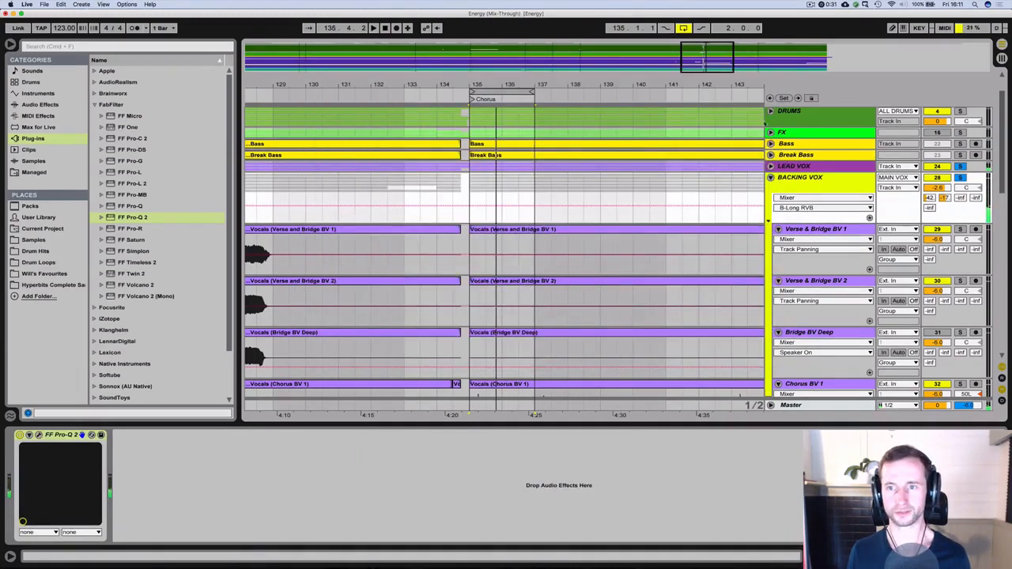
Step: Add a bell boost of about 1.1 dB near 620 Hz in the MAIN VOX track's Pro-Q 2 during playback
scroll(805, 238, down, 6)
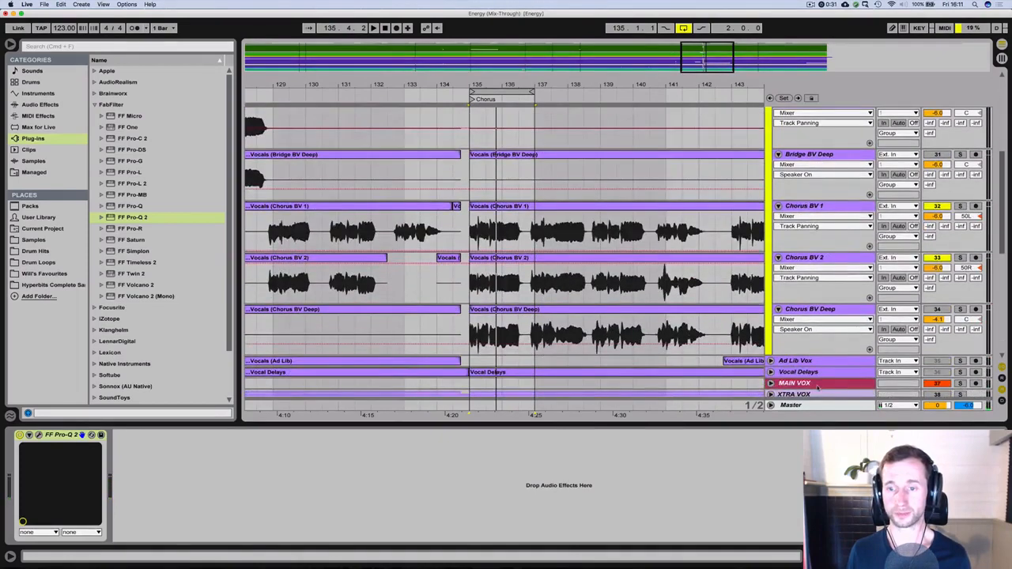
click(819, 385)
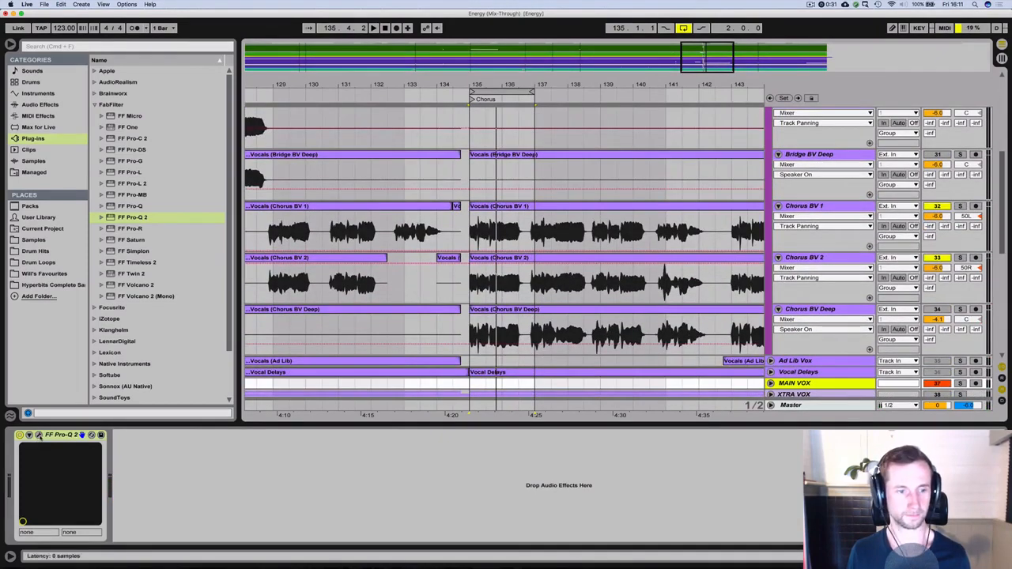
click(38, 435)
key(space)
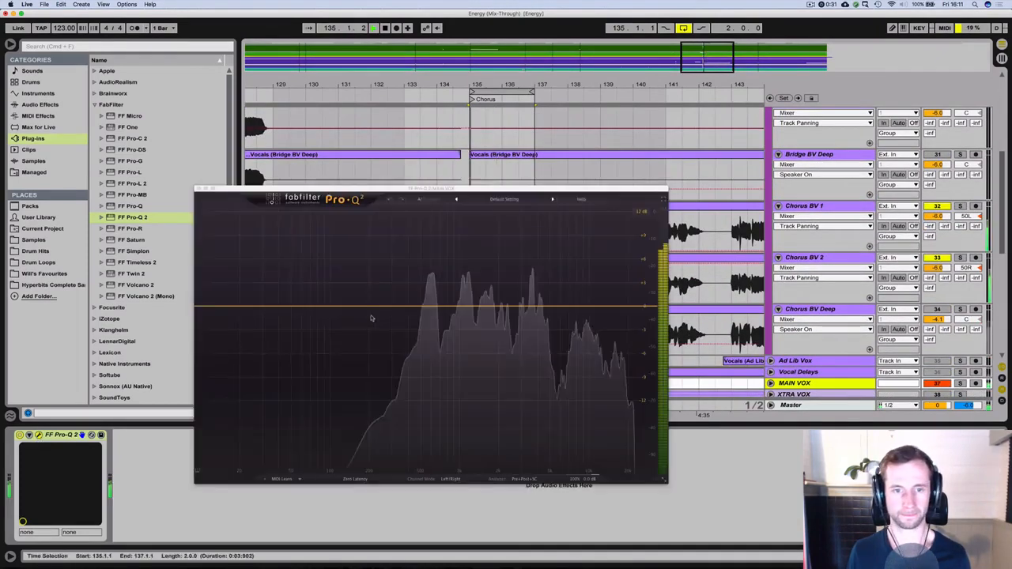
click(427, 307)
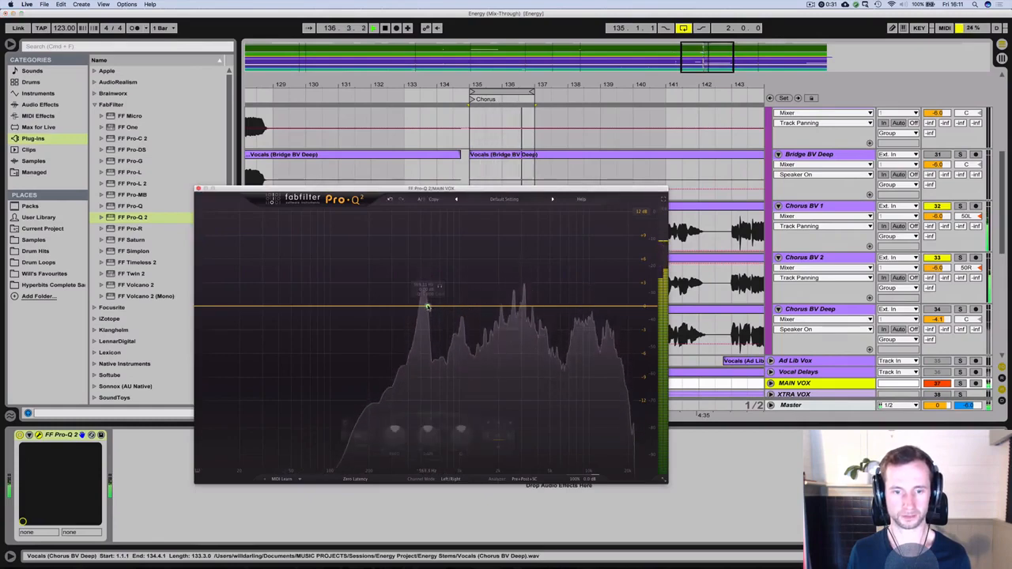
click(427, 307)
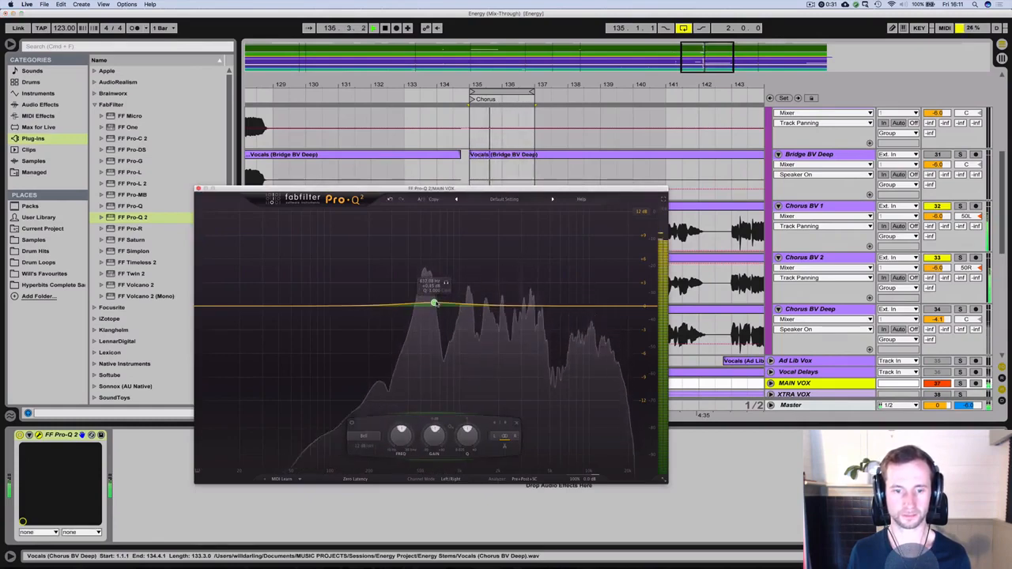
drag(436, 301, 433, 299)
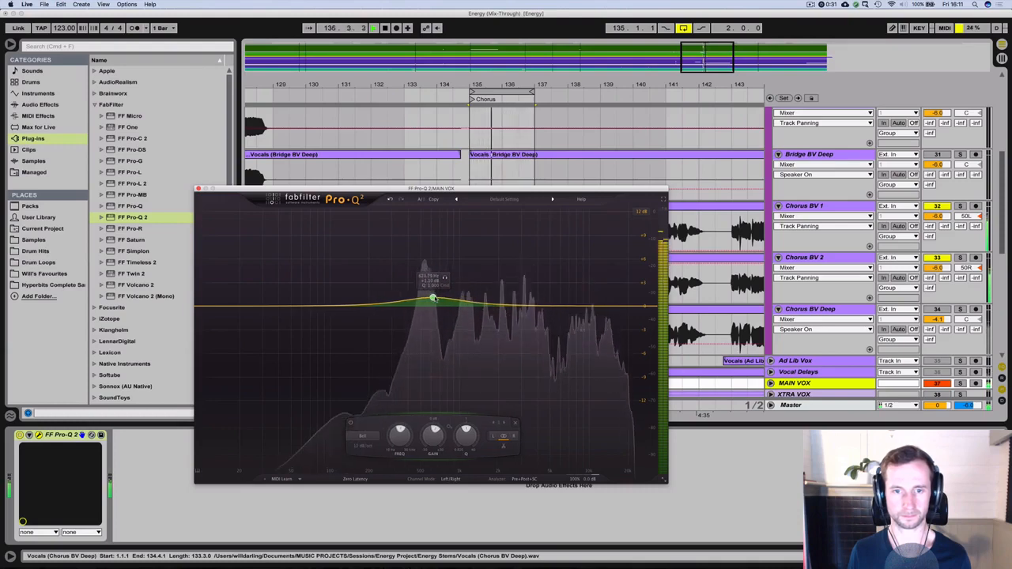
Step: Add a second MAIN VOX bell boost of about 2 dB near 2.5 kHz and narrow the Q of both boosts
click(533, 305)
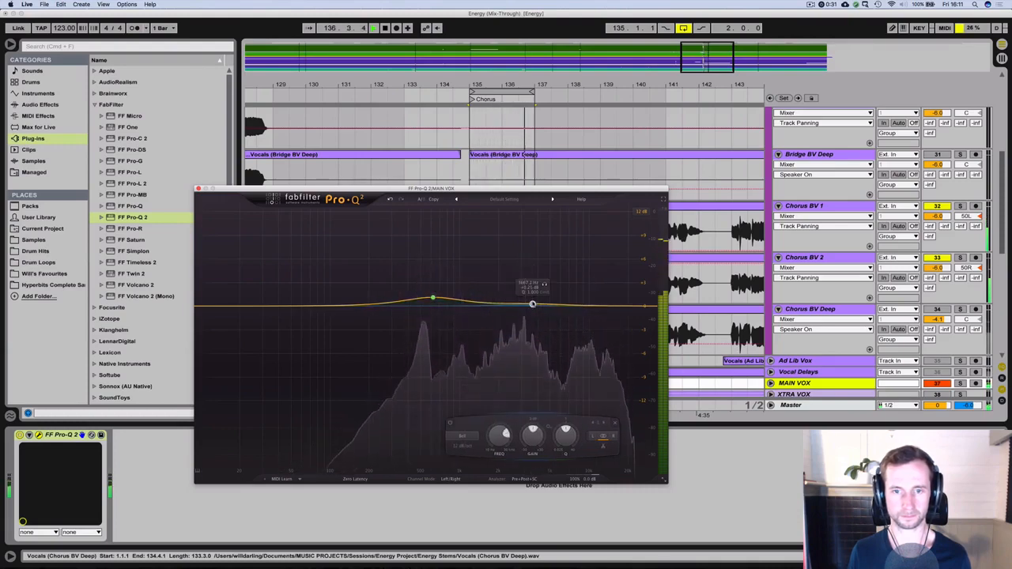
drag(532, 305, 510, 292)
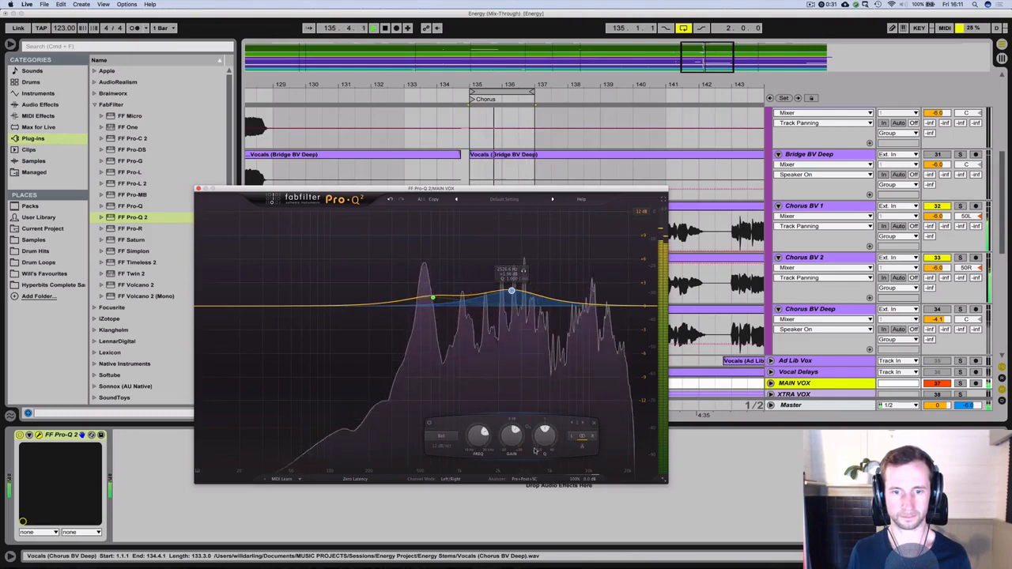
scroll(543, 431, up, 3)
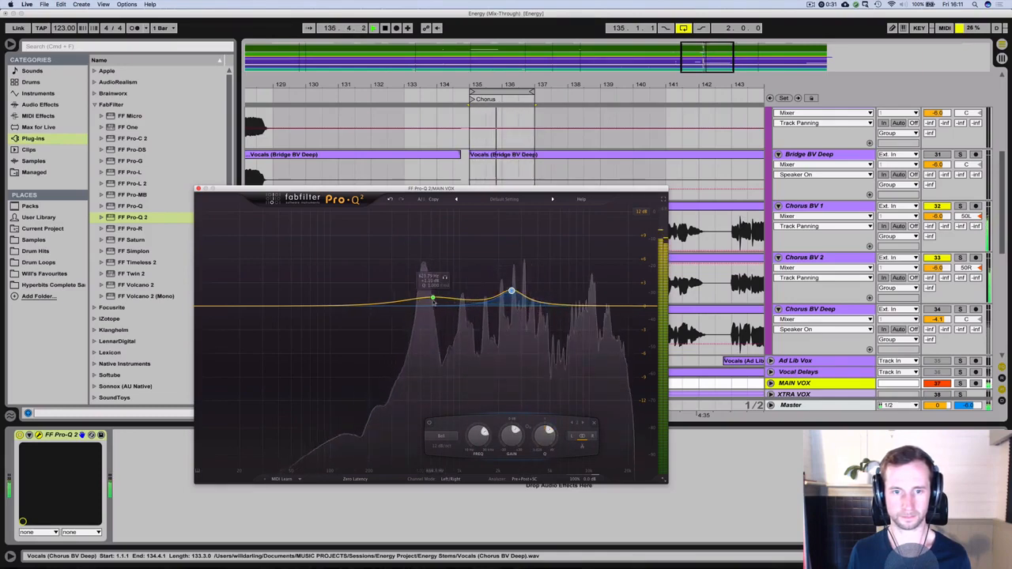
click(433, 300)
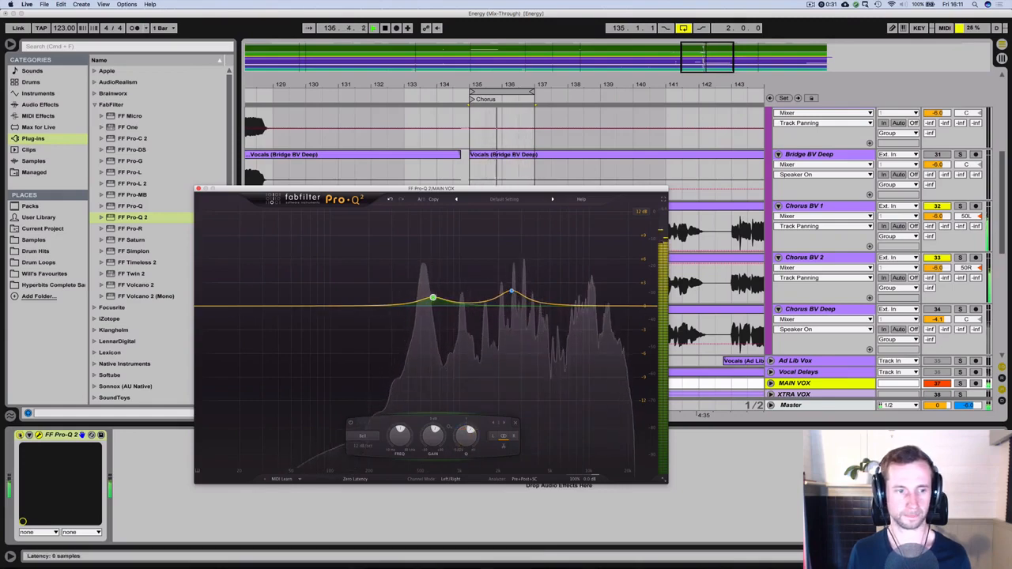
Step: Bypass and re-enable the MAIN VOX Pro-Q 2 to compare the boosts, then close its window
click(20, 435)
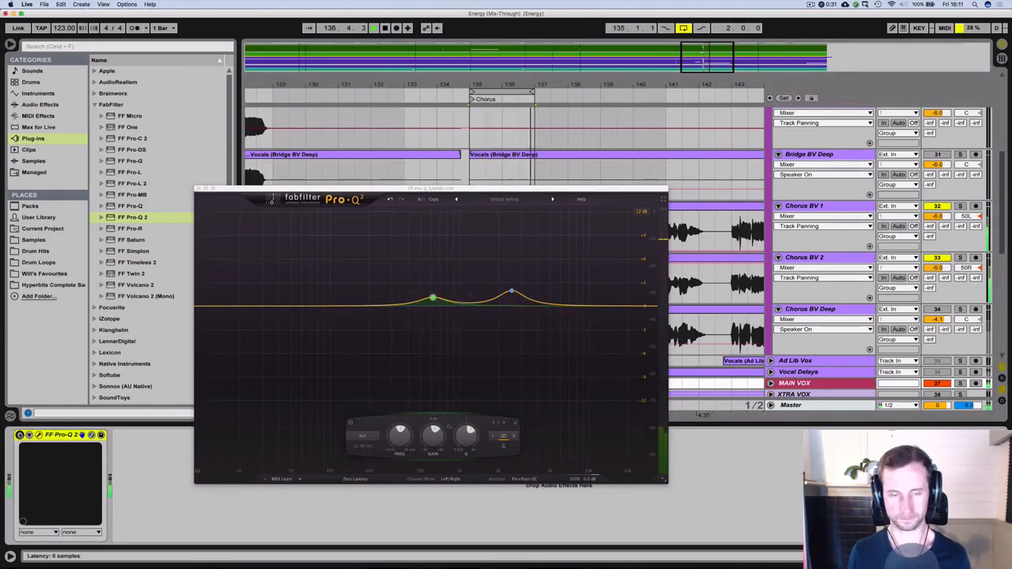
click(20, 435)
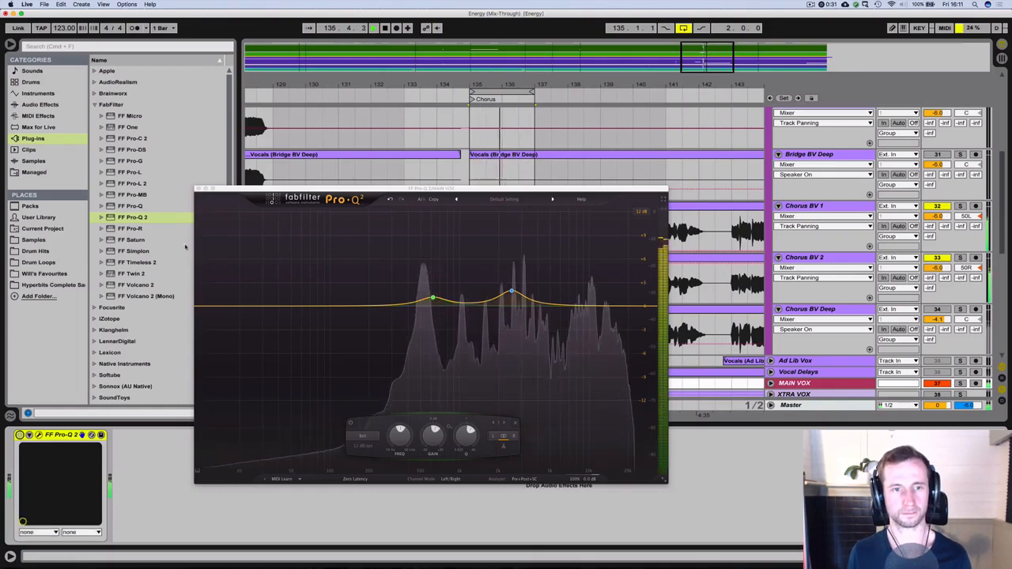
click(199, 189)
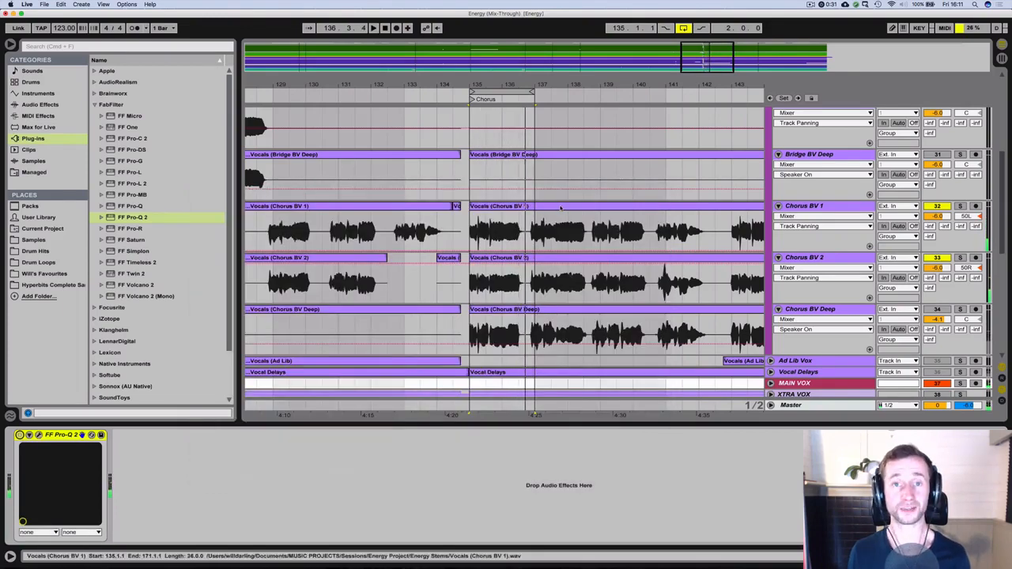